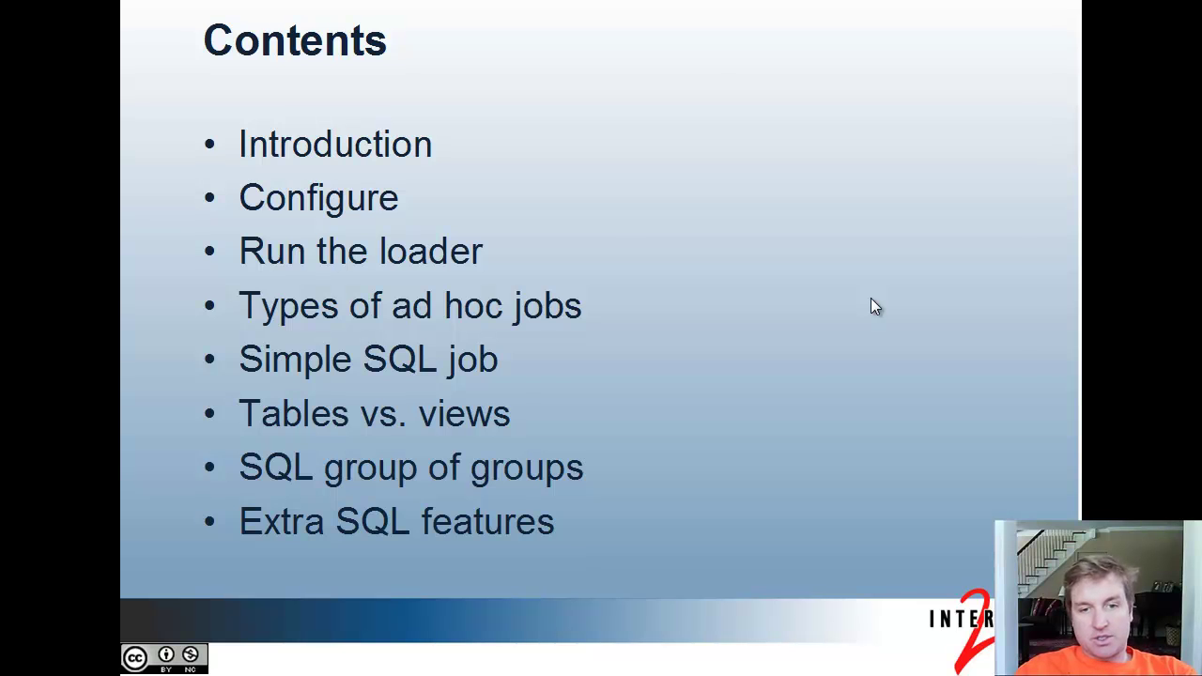
Step: Switch to grouper-loader.properties in the text editor and examine its auto-add types, DB connections, LDAP connections and daily report settings
key(Right)
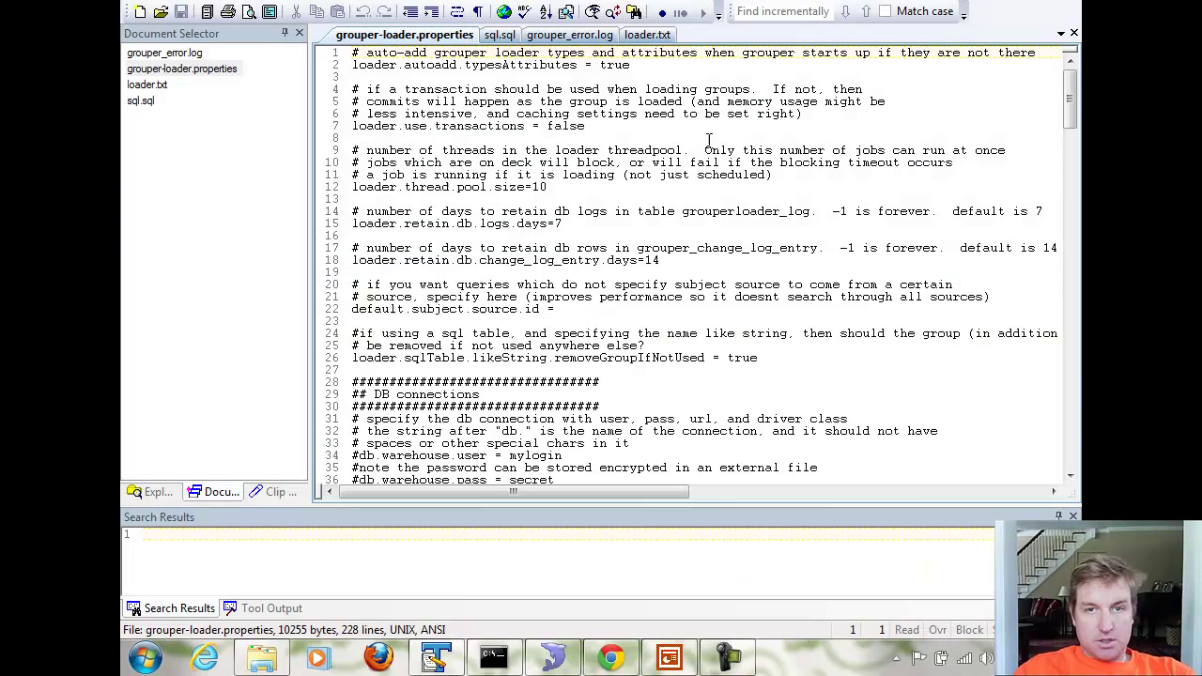
key(alt+Tab)
drag(658, 65, 338, 70)
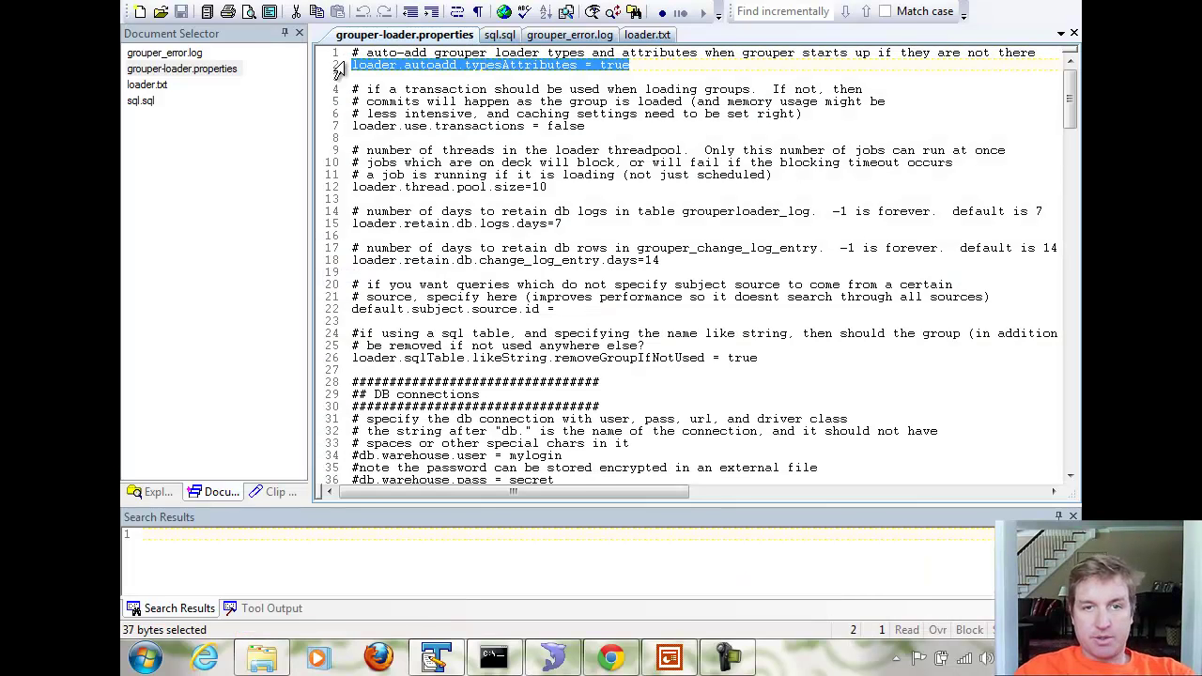
scroll(759, 321, down, 3)
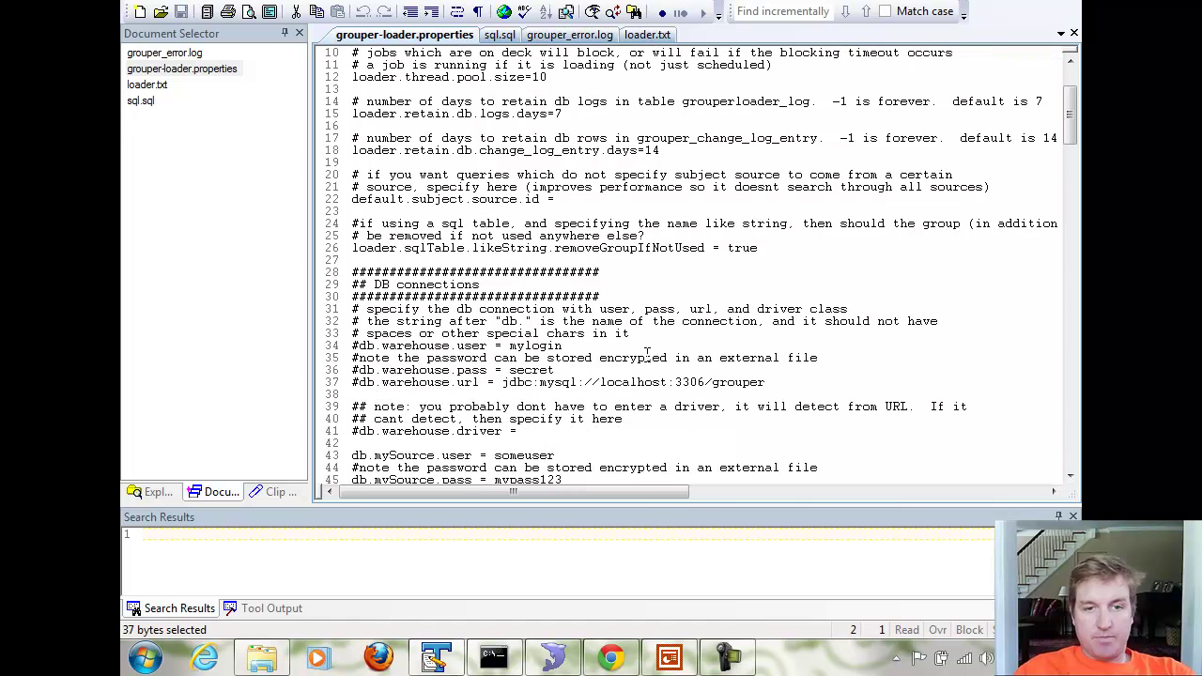
drag(382, 272, 395, 363)
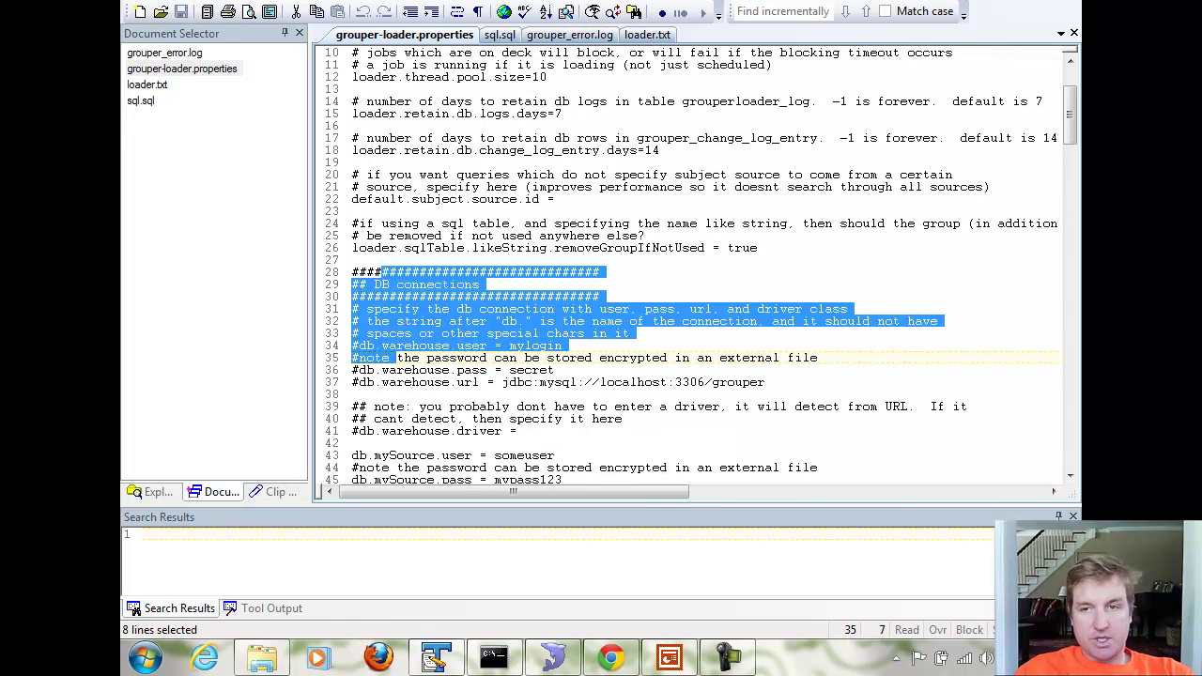
scroll(369, 172, down, 11)
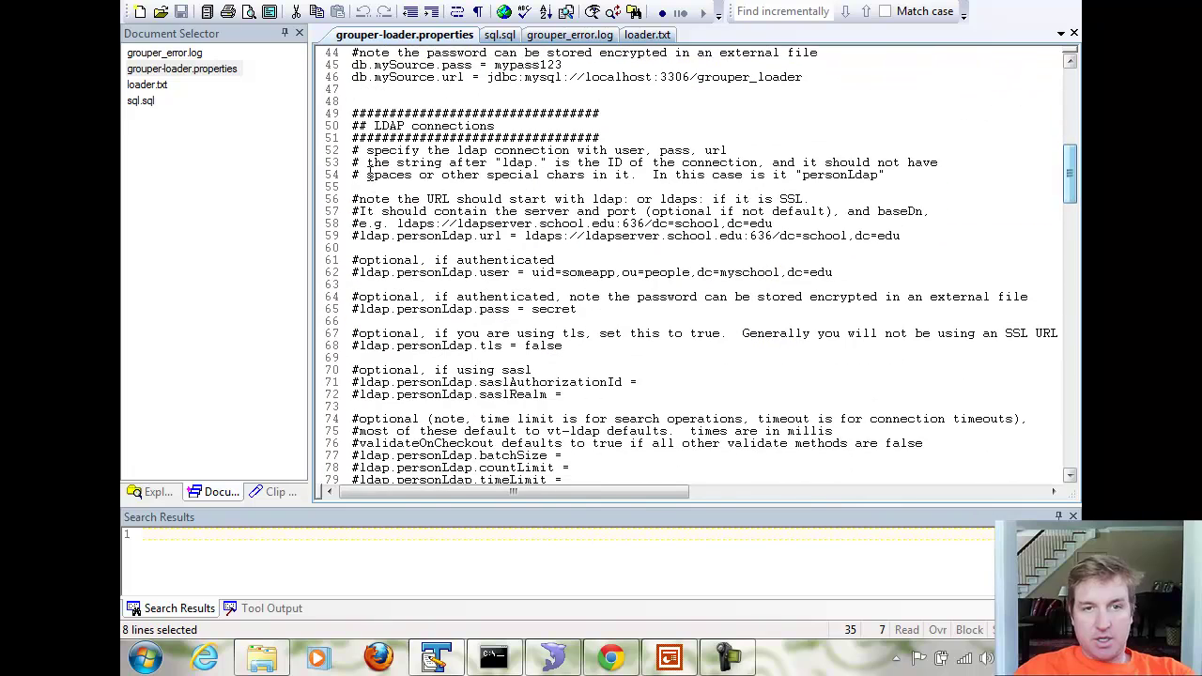
drag(374, 112, 419, 150)
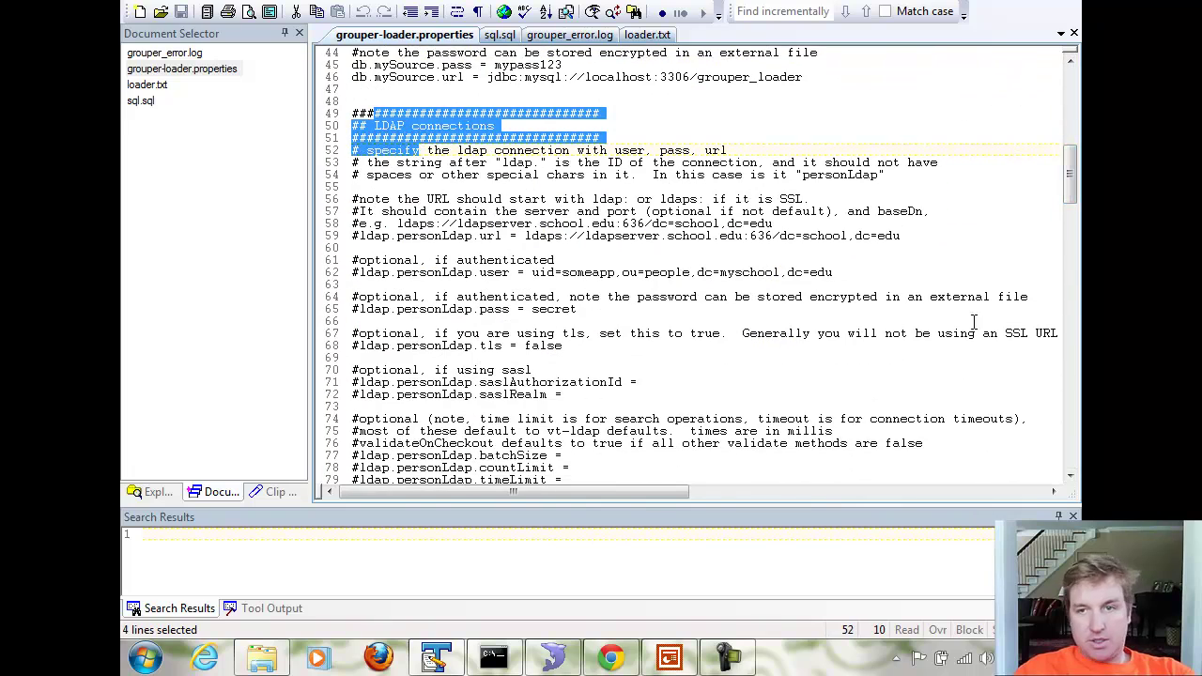
drag(1070, 175, 1070, 272)
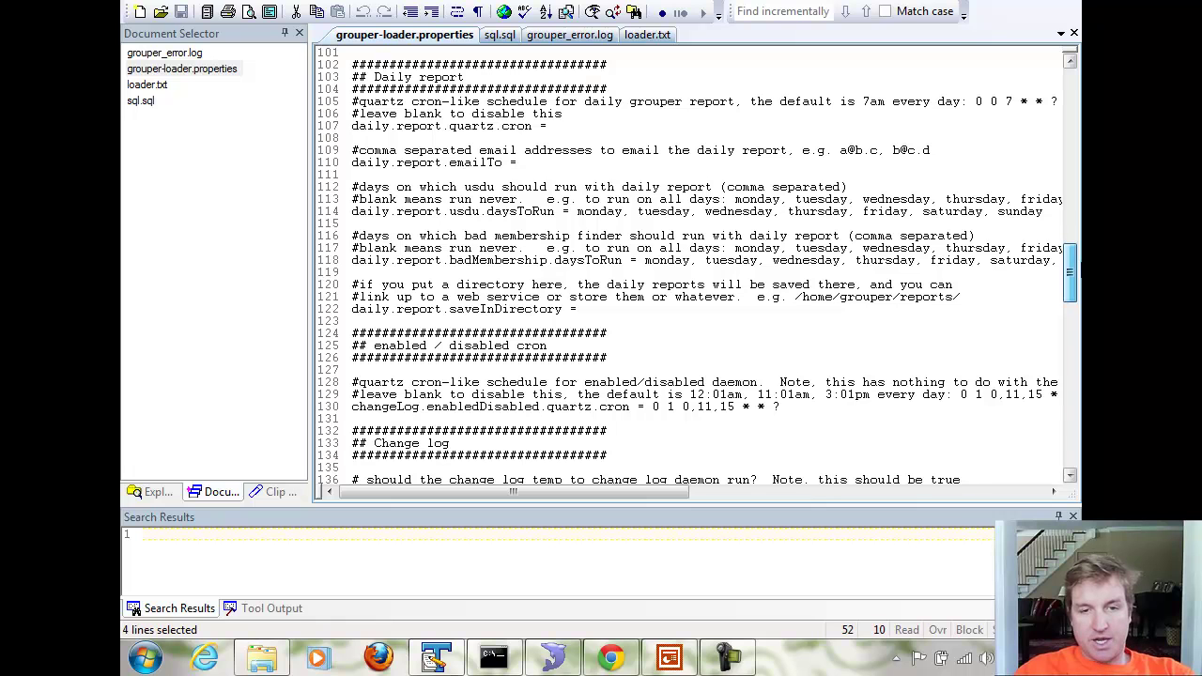
scroll(1070, 282, down, 15)
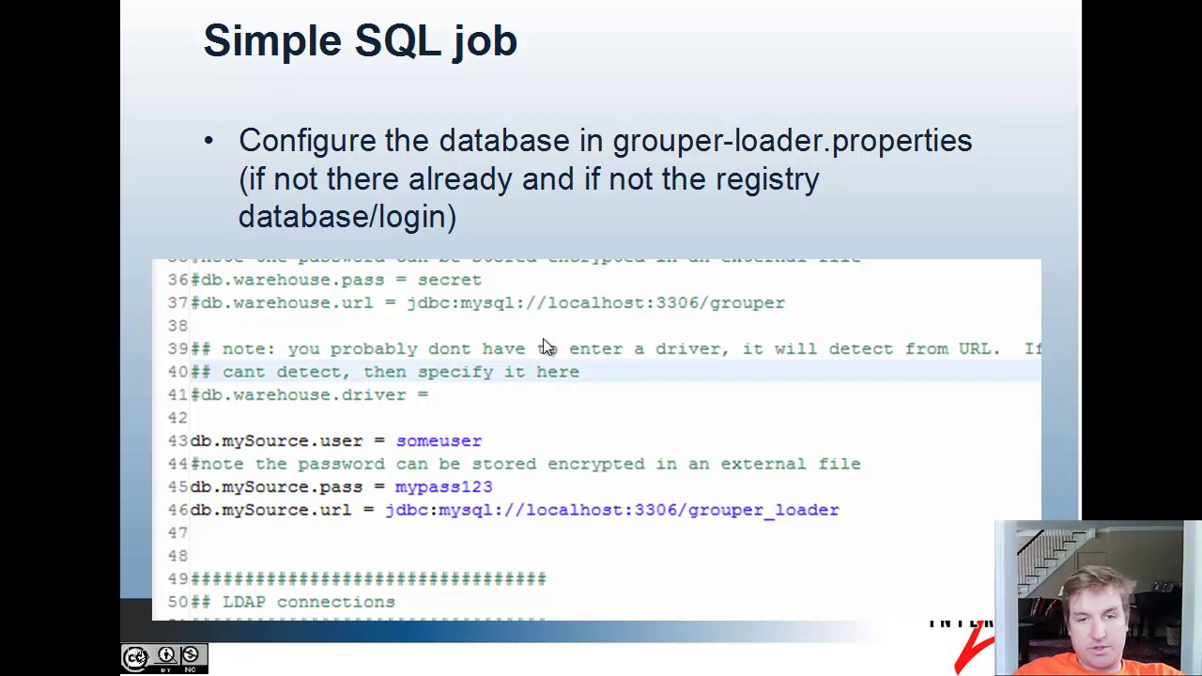
Step: Advance the slideshow through the Simple SQL job slides covering the database configuration and the view query
key(Right)
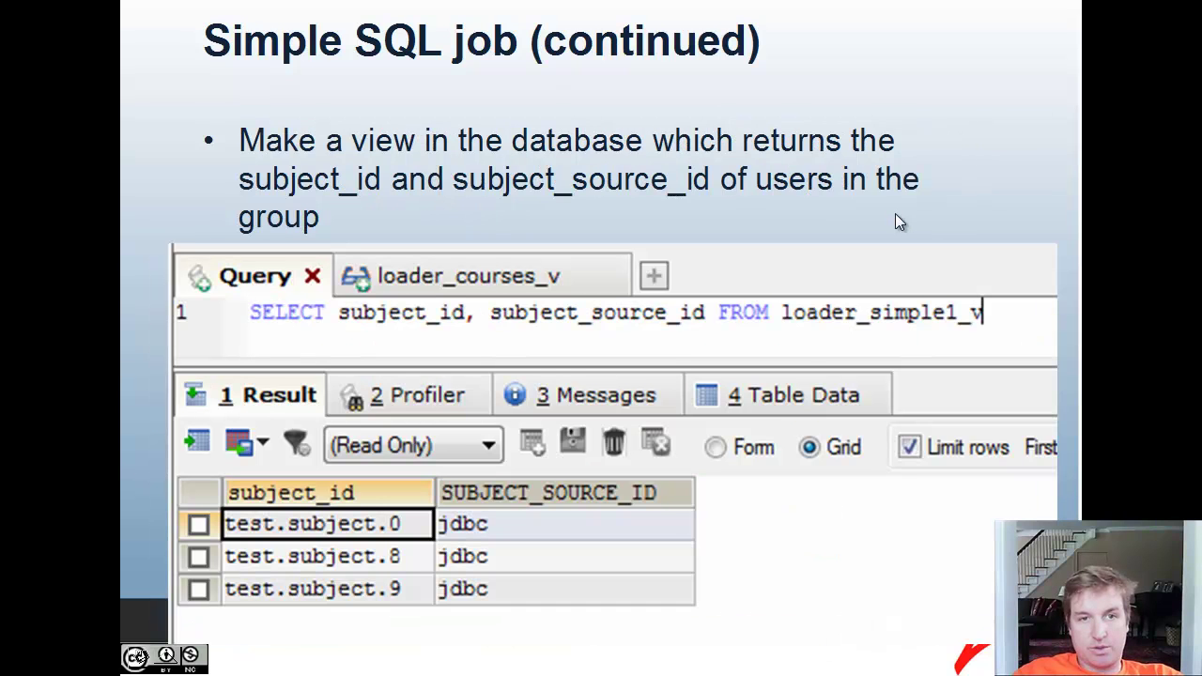
key(Right)
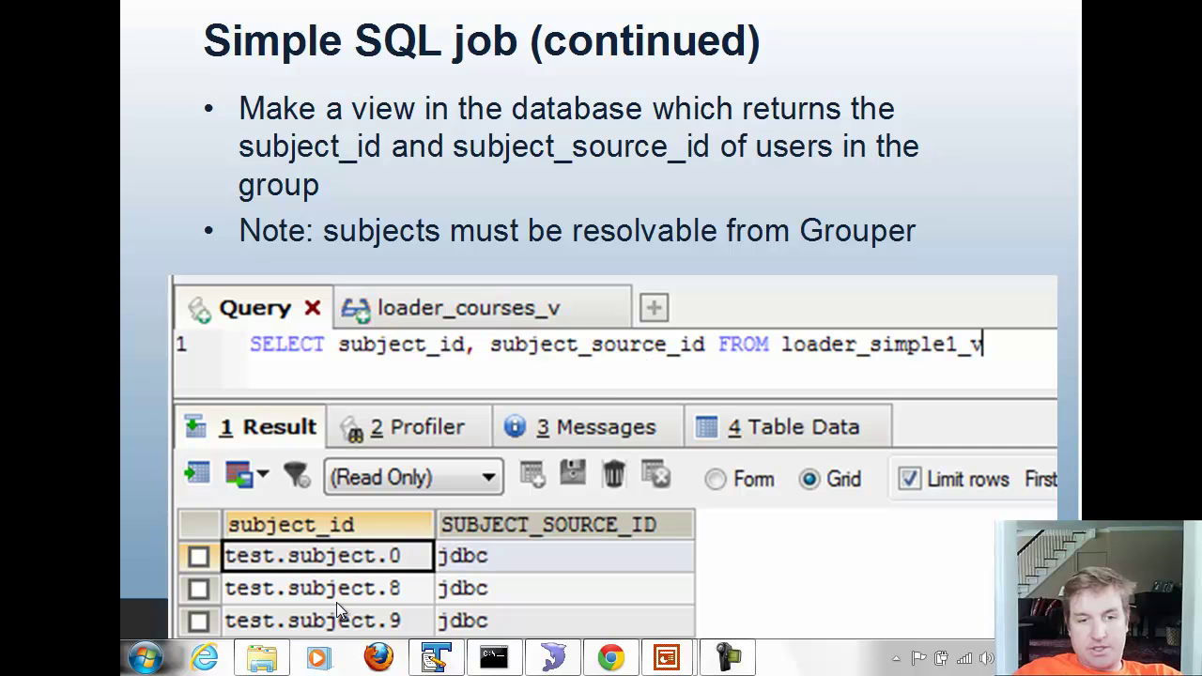
mouse_move(494, 657)
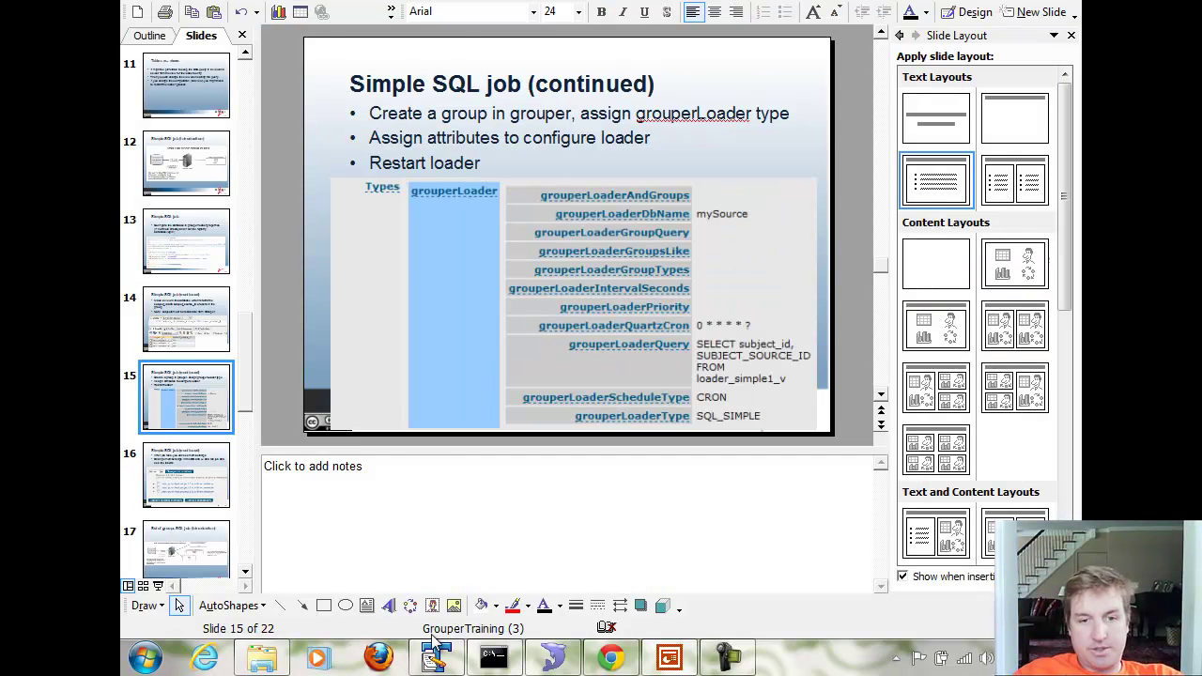
click(435, 655)
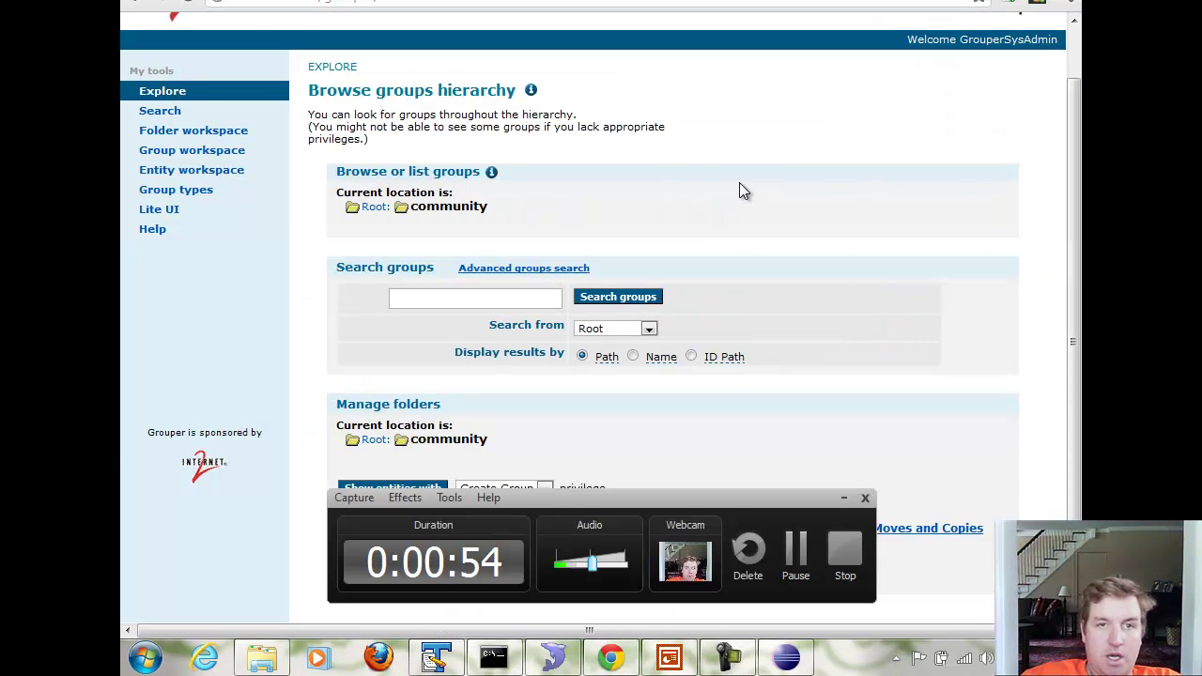
Step: Rerun the Grouper diagnostics page in the browser and examine the status lines for the sources and loader jobs
key(ctrl+Tab)
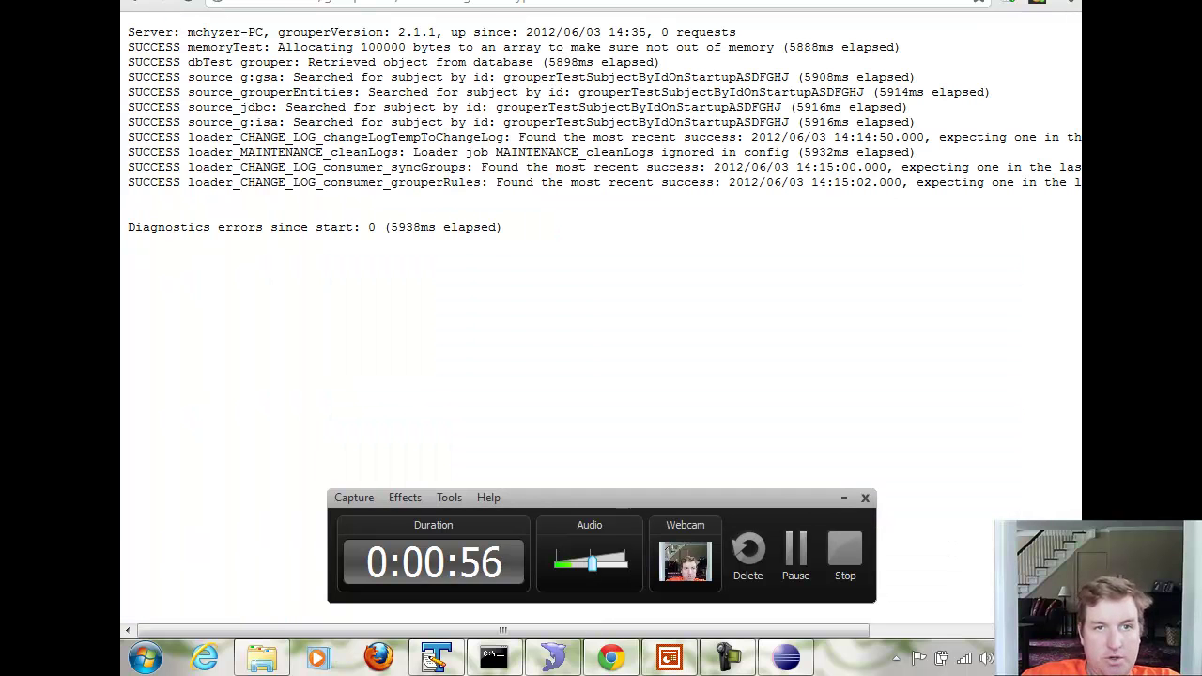
click(612, 4)
click(611, 4)
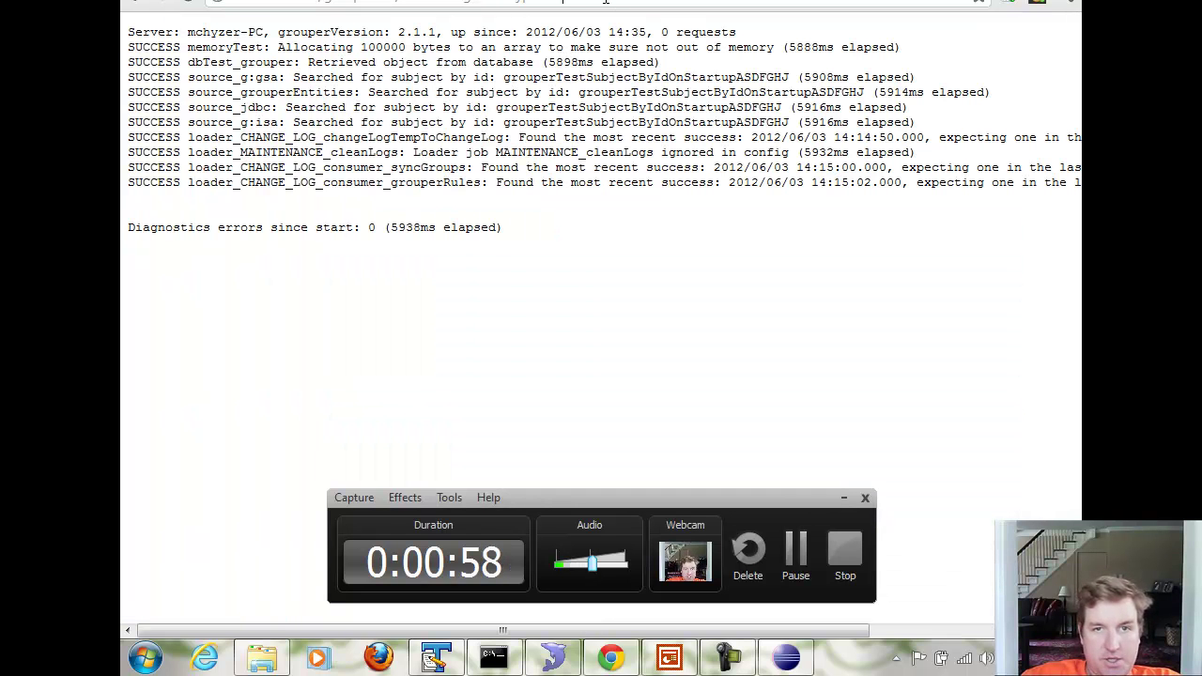
drag(611, 4, 259, 3)
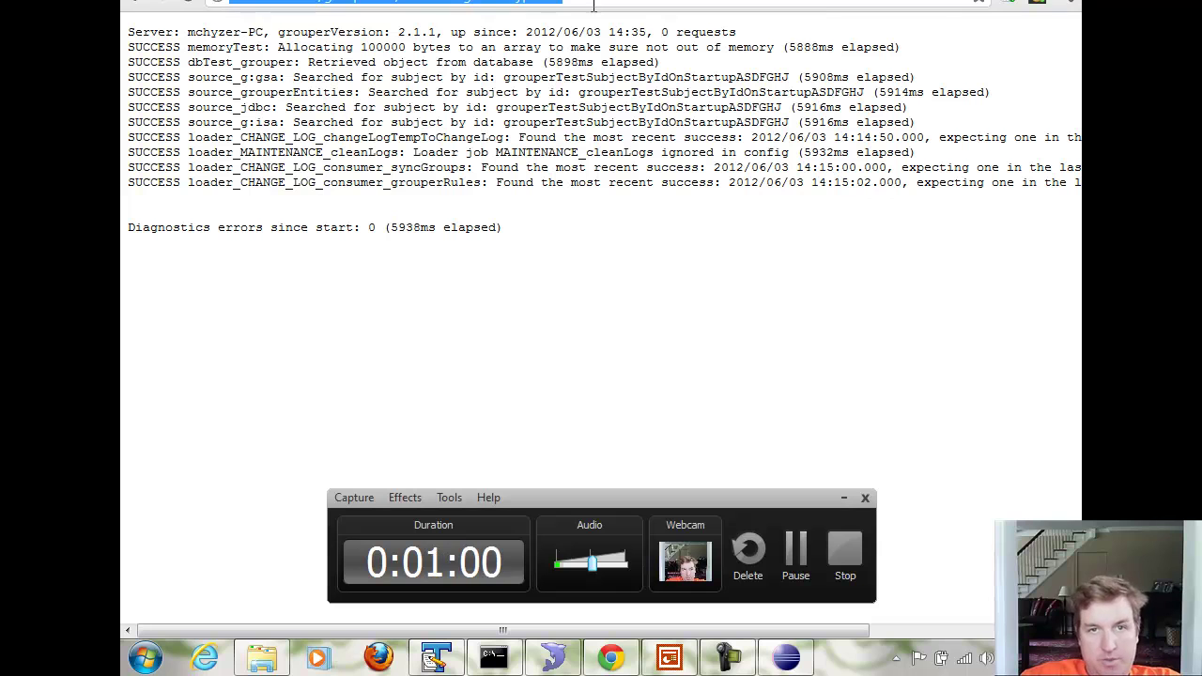
click(641, 4)
key(Return)
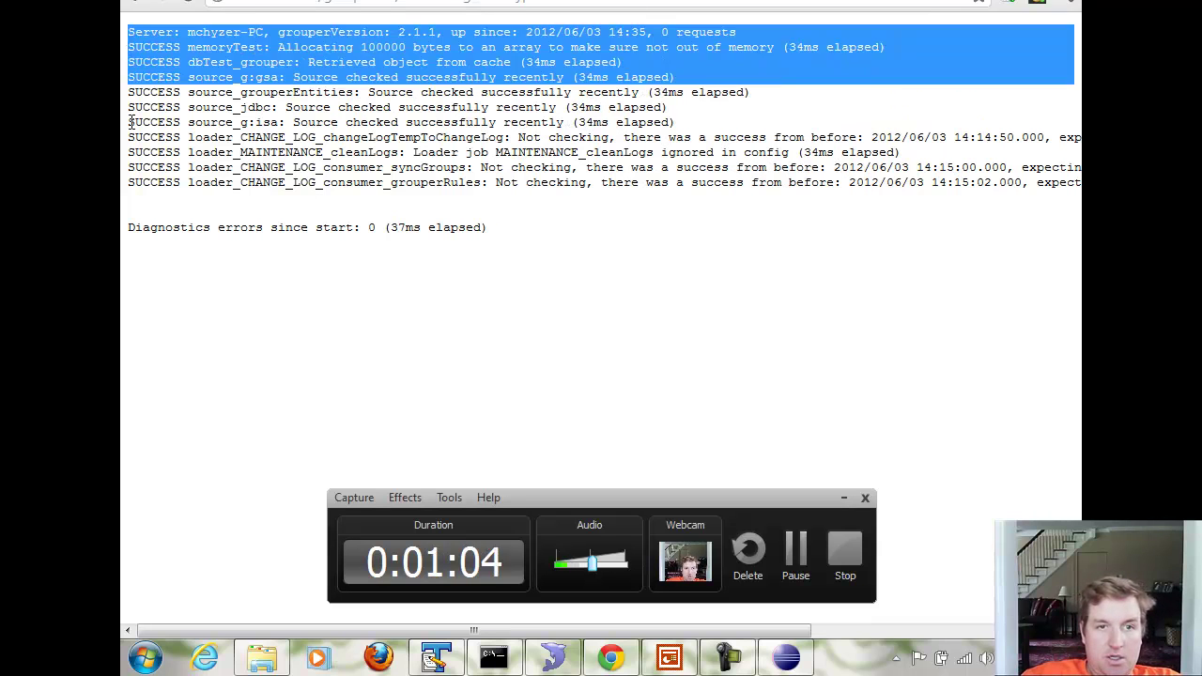
drag(131, 166, 128, 195)
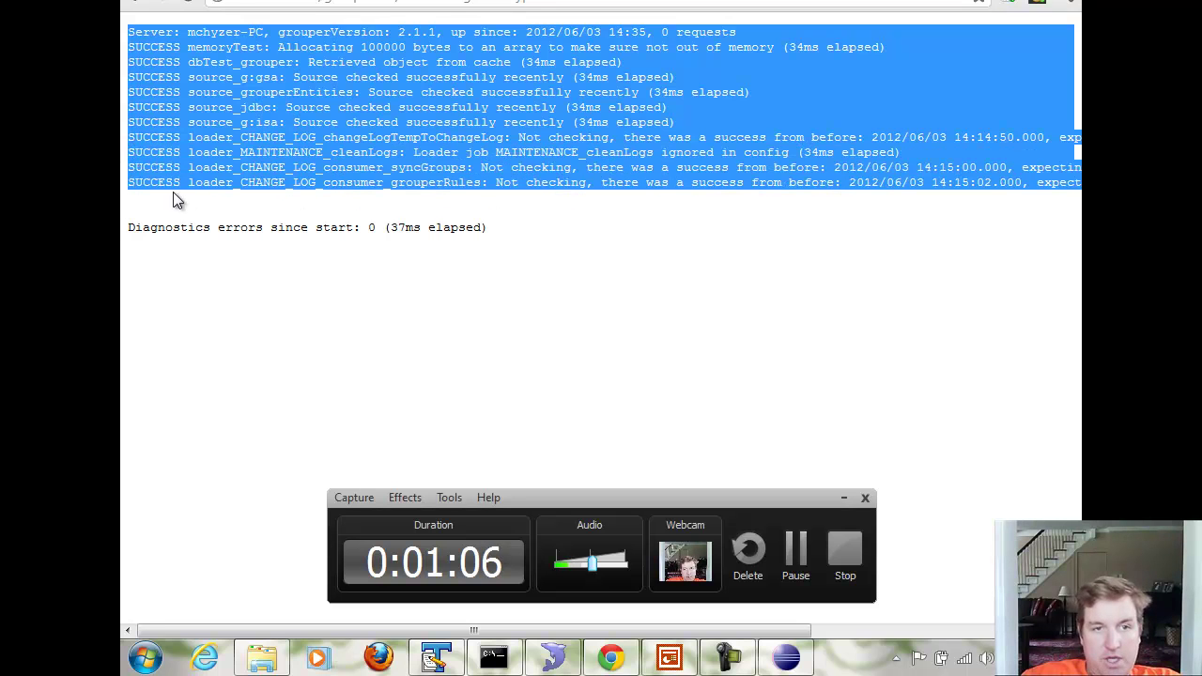
click(176, 200)
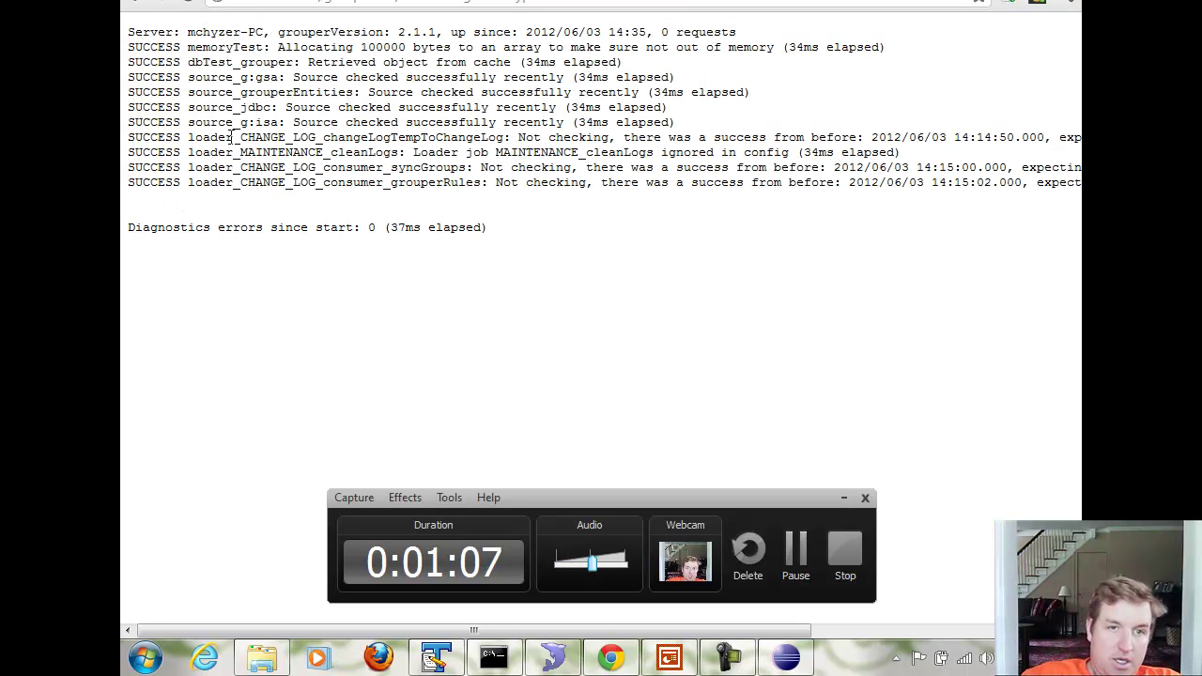
drag(197, 138, 364, 183)
click(310, 171)
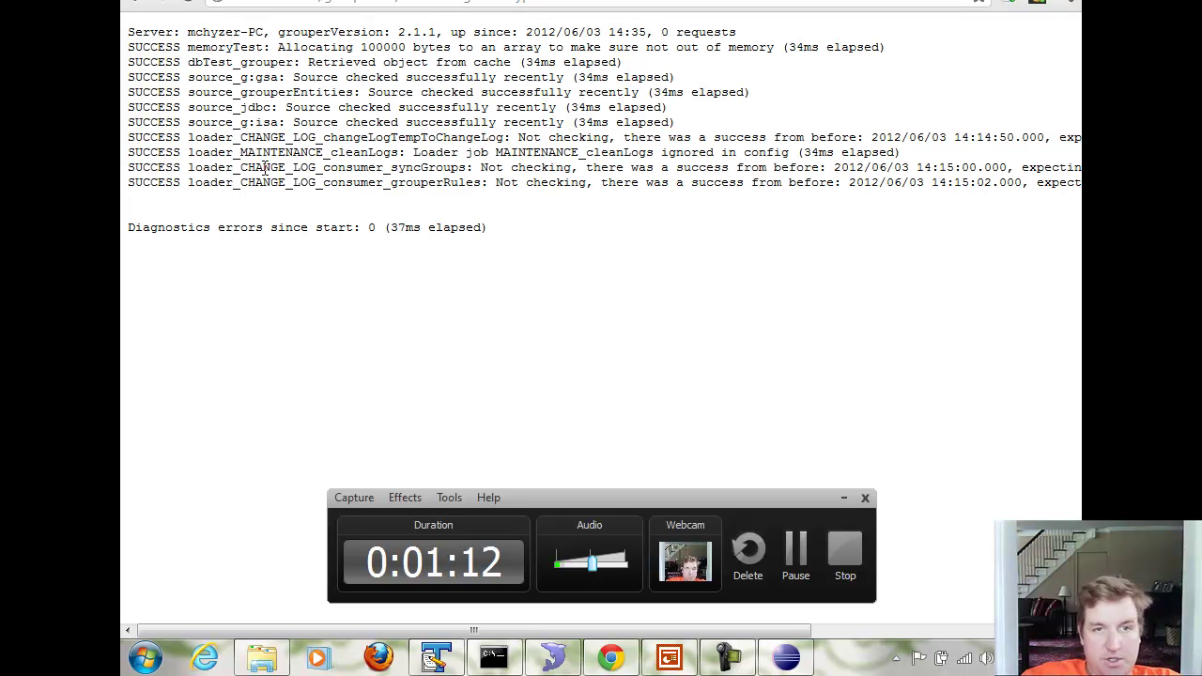
Step: Create a group in the community folder with name and ID employee and the grouperLoader group type
key(alt+Left)
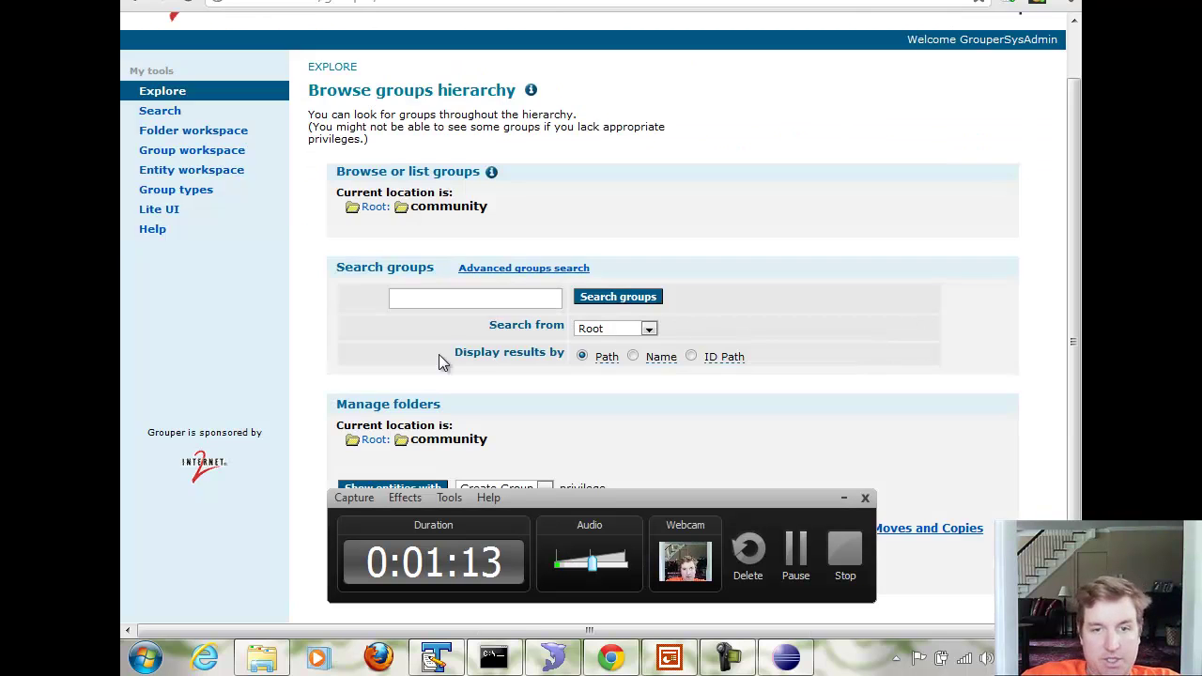
click(841, 500)
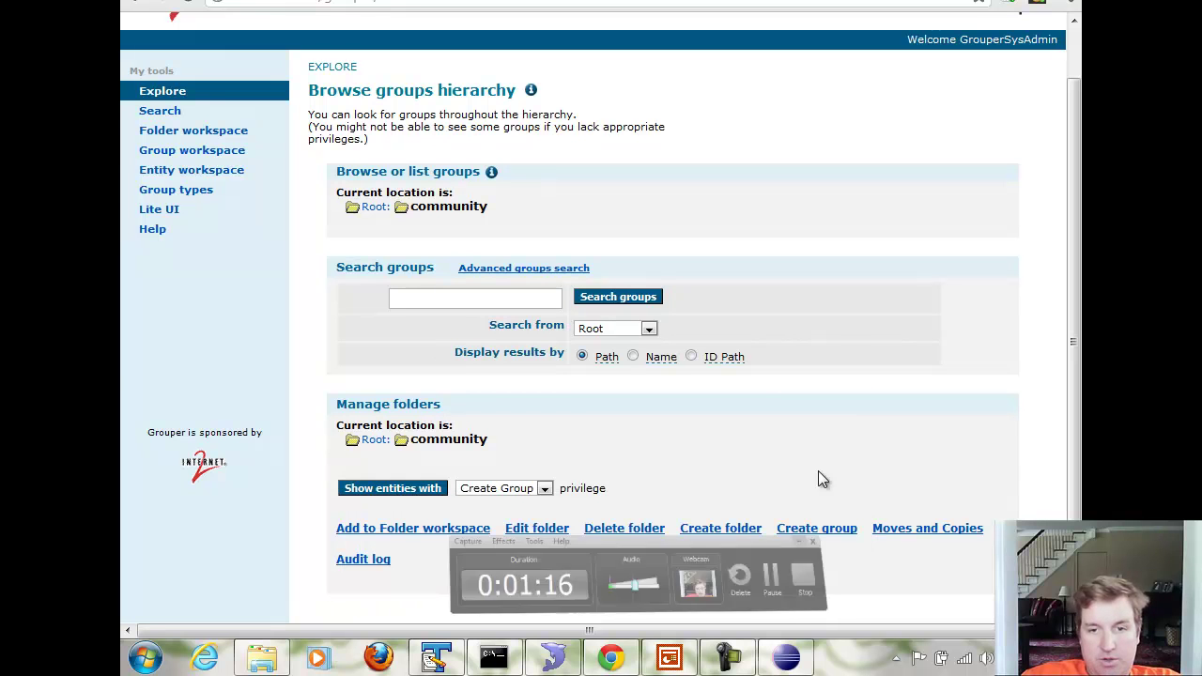
click(817, 529)
click(591, 238)
text(employee)
key(Tab)
text(empl)
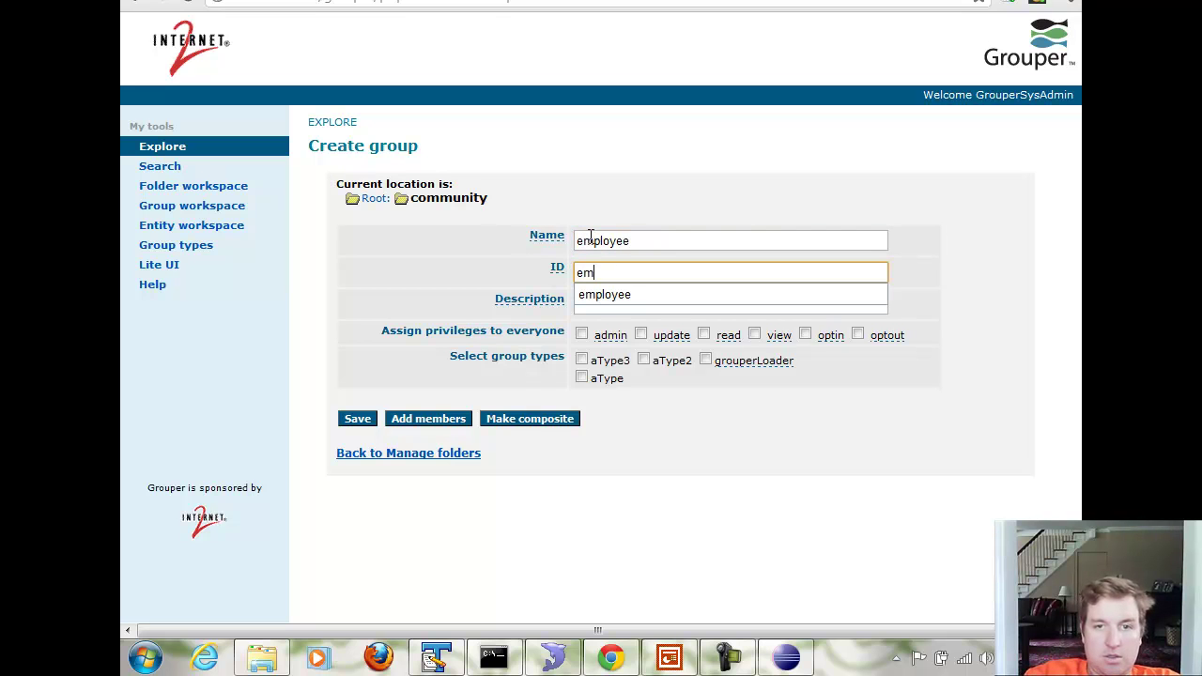
text(oyee)
click(455, 253)
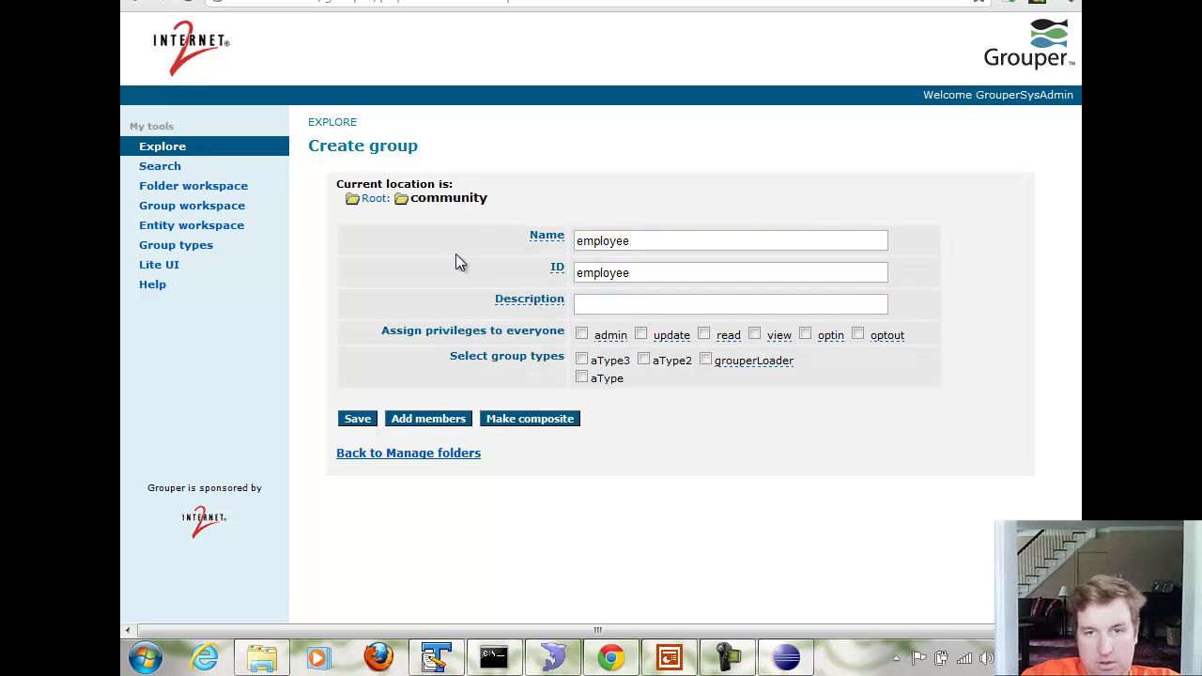
click(705, 359)
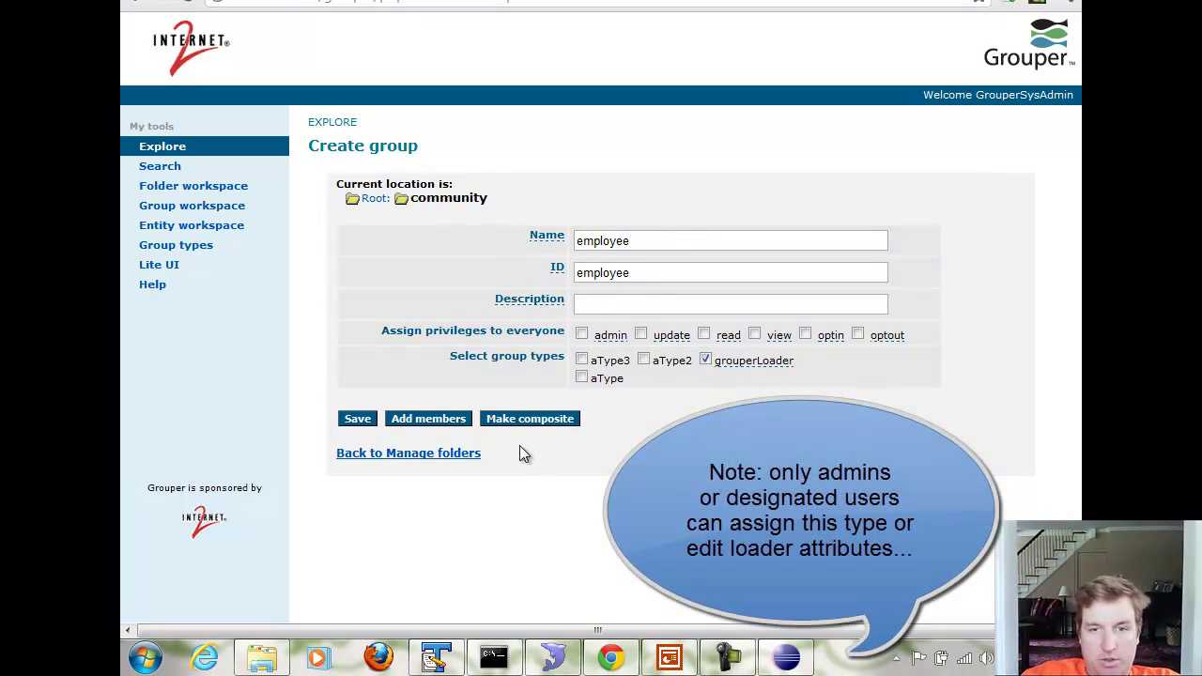
click(358, 420)
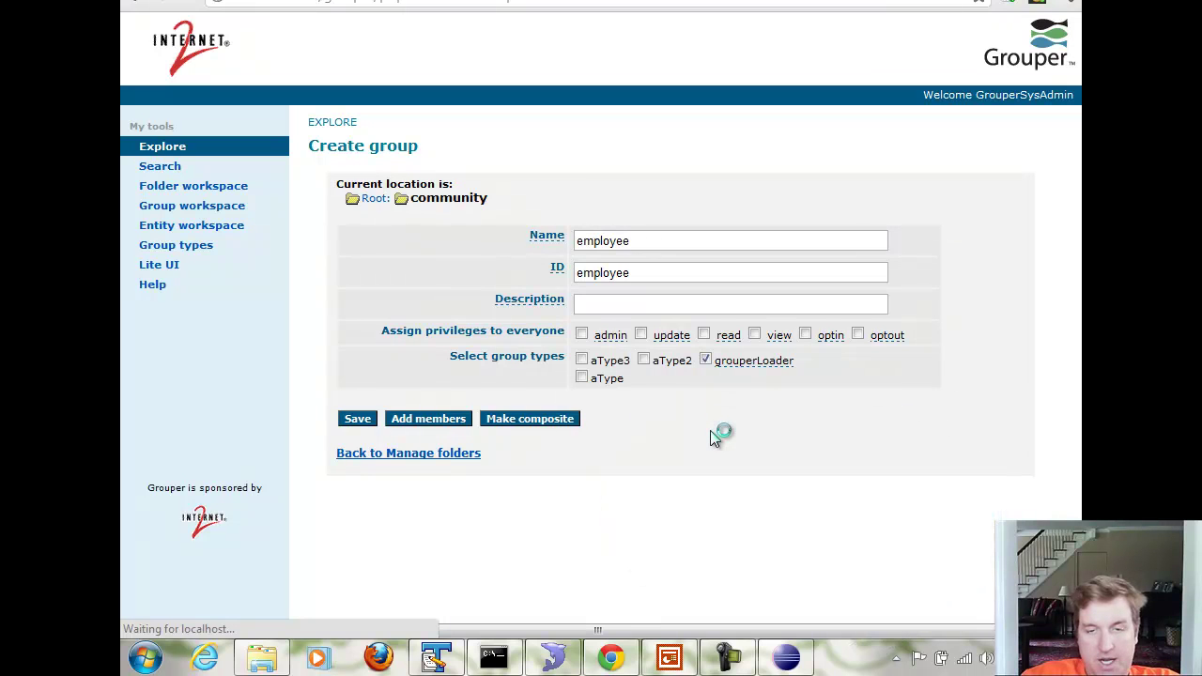
Step: Open the employee group's attributes for editing and set grouperLoaderDbName to mySource
scroll(728, 430, down, 3)
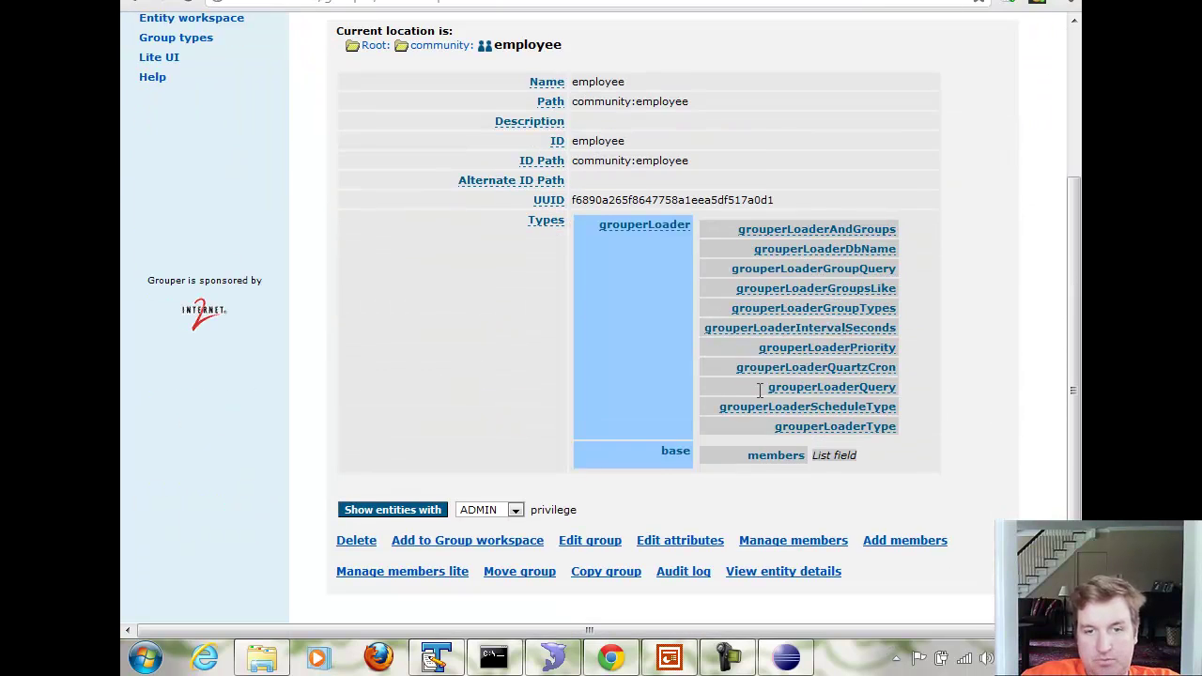
click(677, 542)
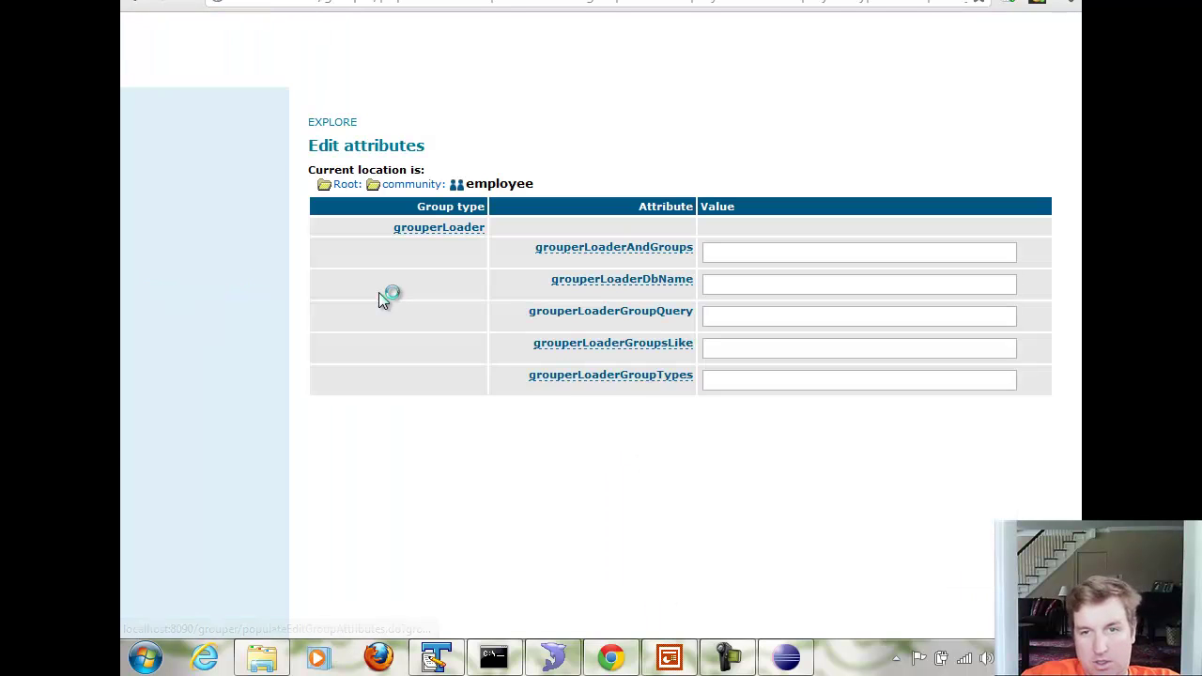
click(770, 287)
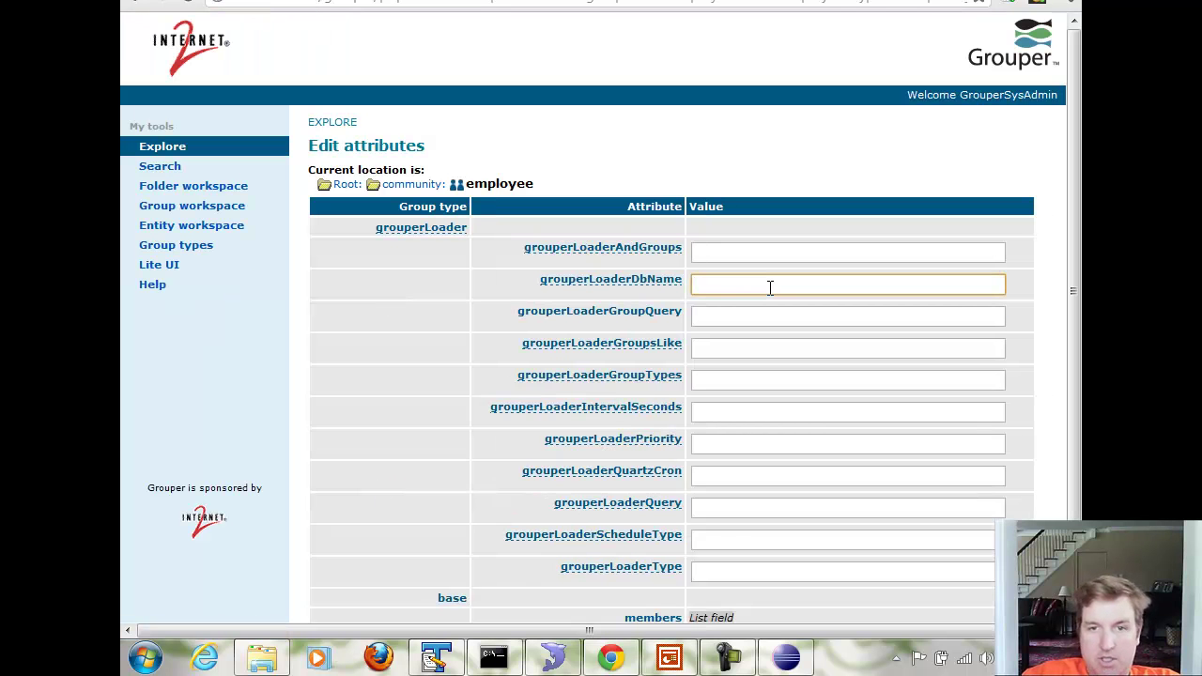
key(Down)
key(Down)
key(Return)
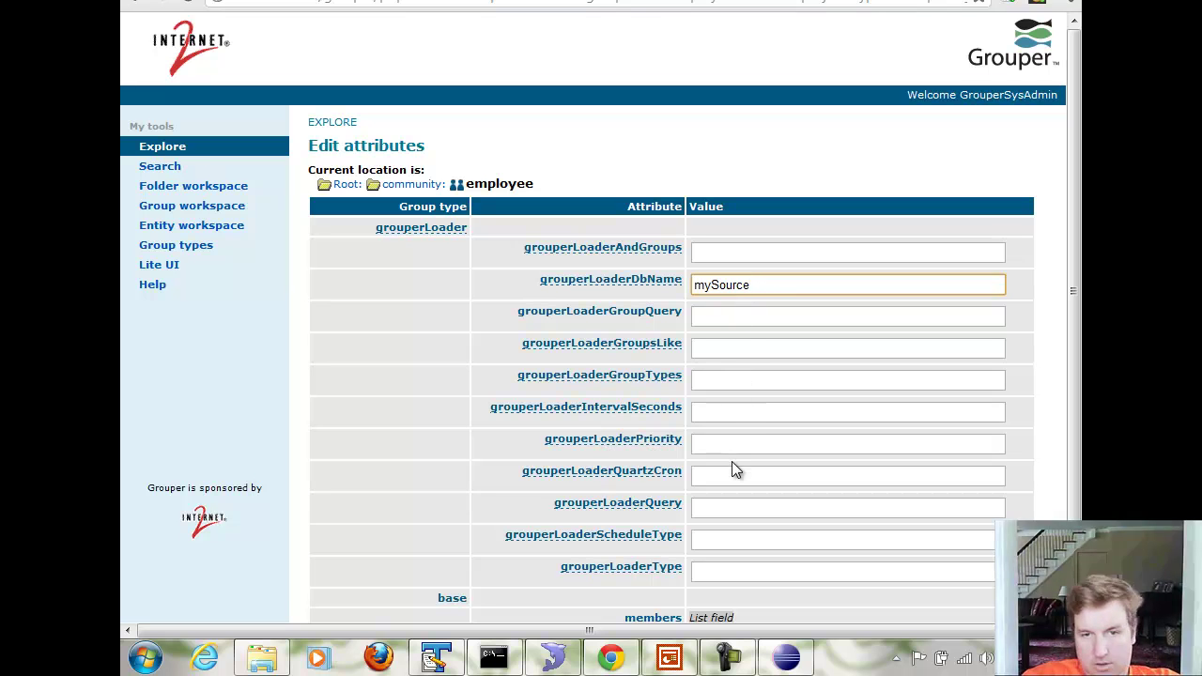
Step: Set the grouperLoaderQuartzCron attribute to the schedule 0 * * * * ?
click(706, 478)
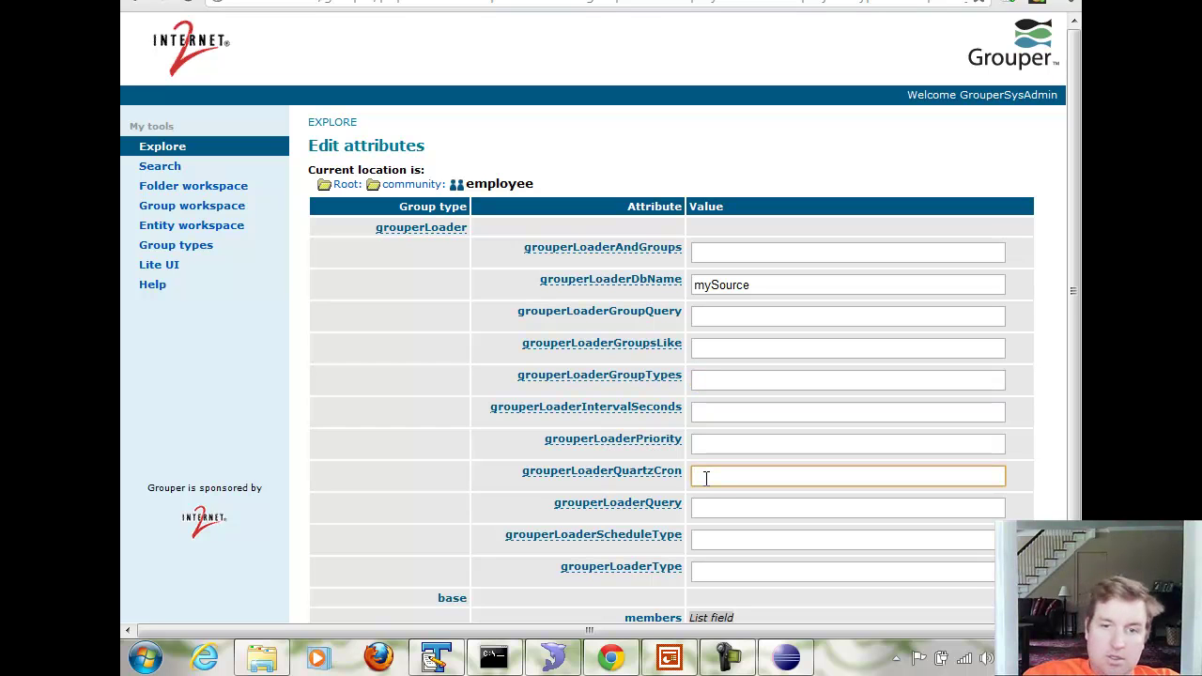
key(Down)
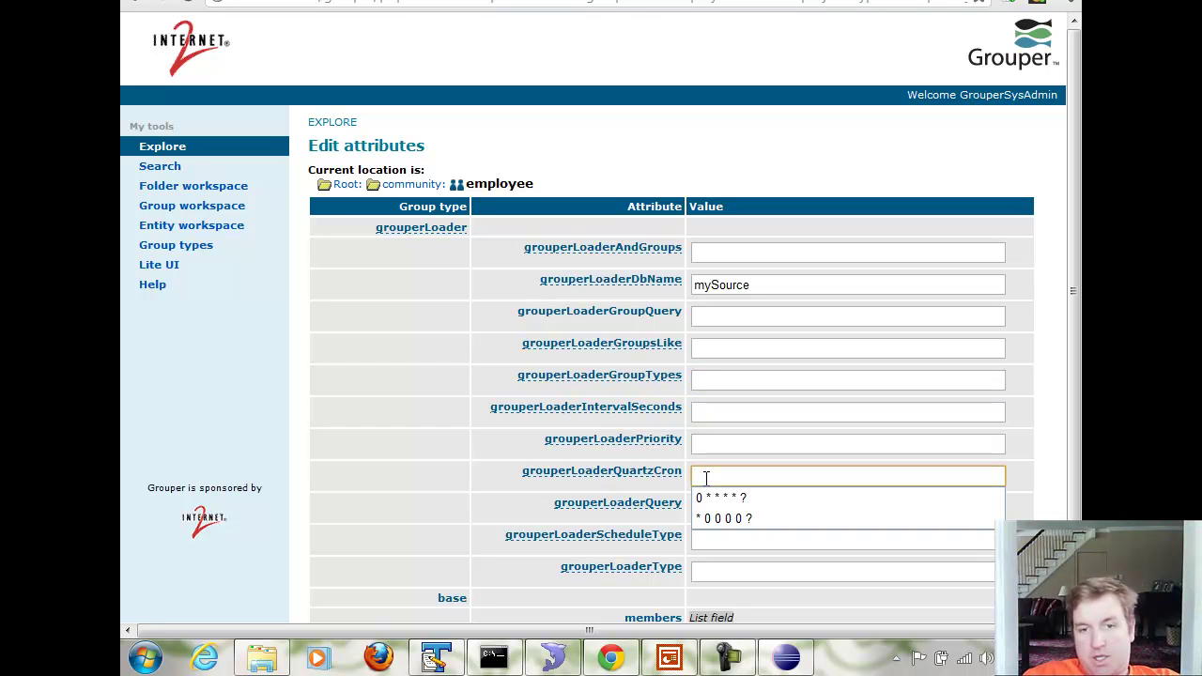
key(Down)
key(Return)
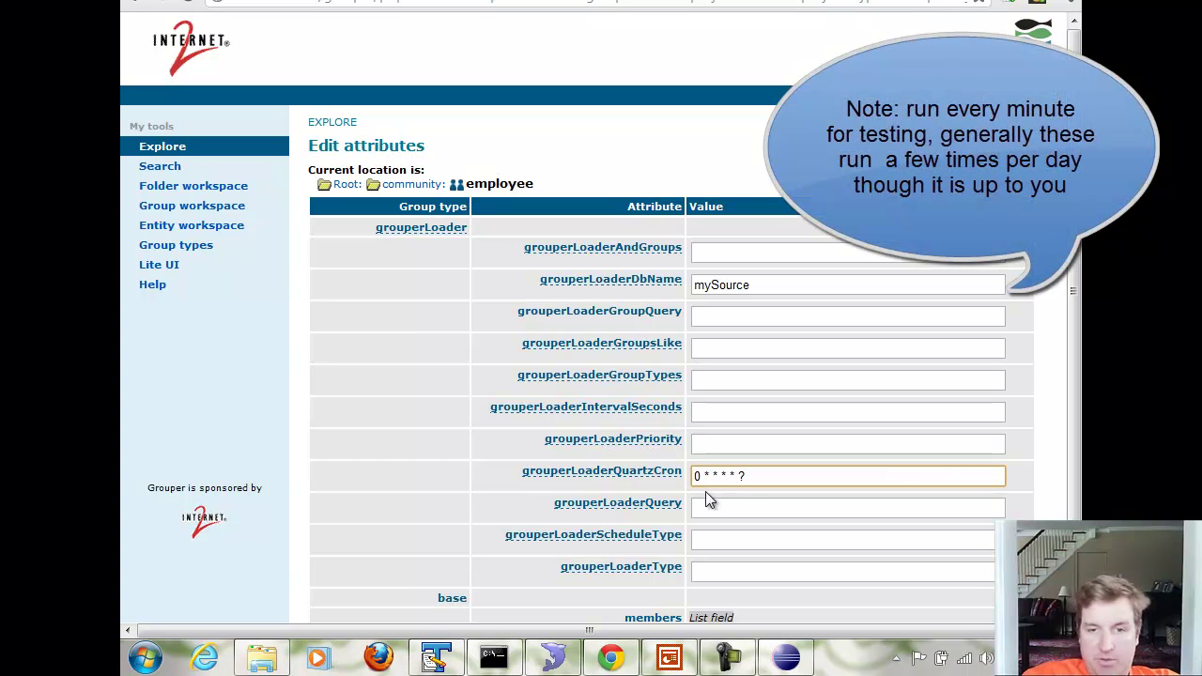
Step: Set grouperLoaderQuery to SELECT subject_id, SUBJECT_SOURCE_ID FROM loader_simple1_v and check the full query text
click(720, 508)
click(726, 508)
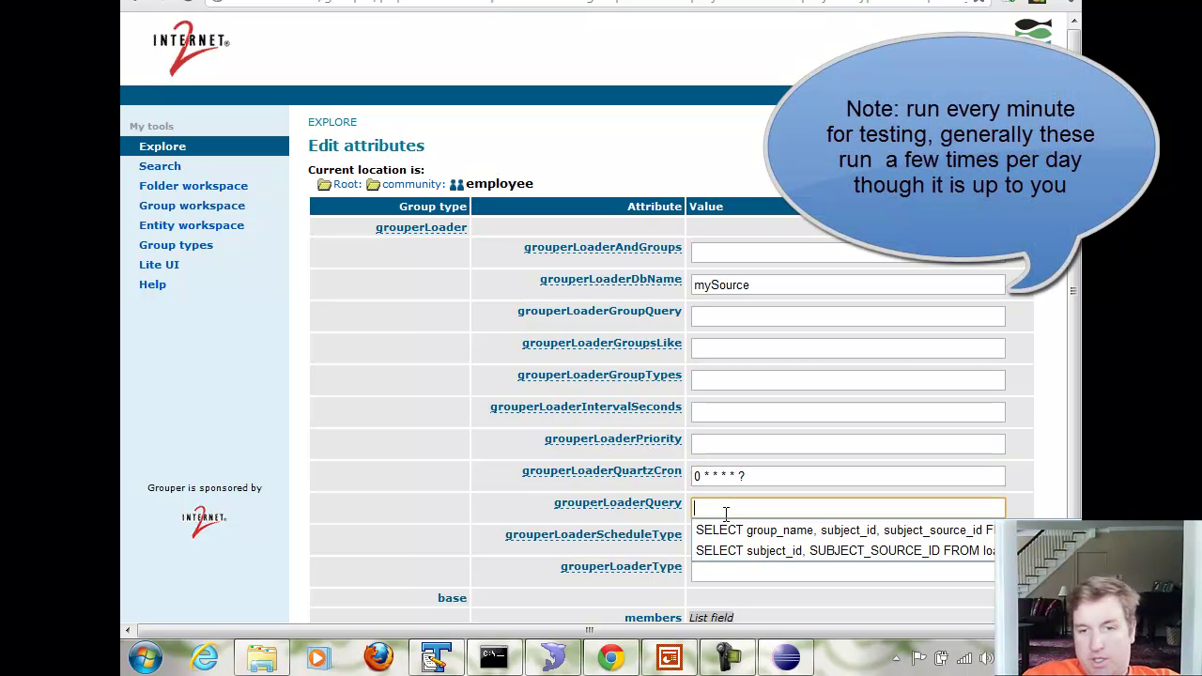
key(Down)
key(Down)
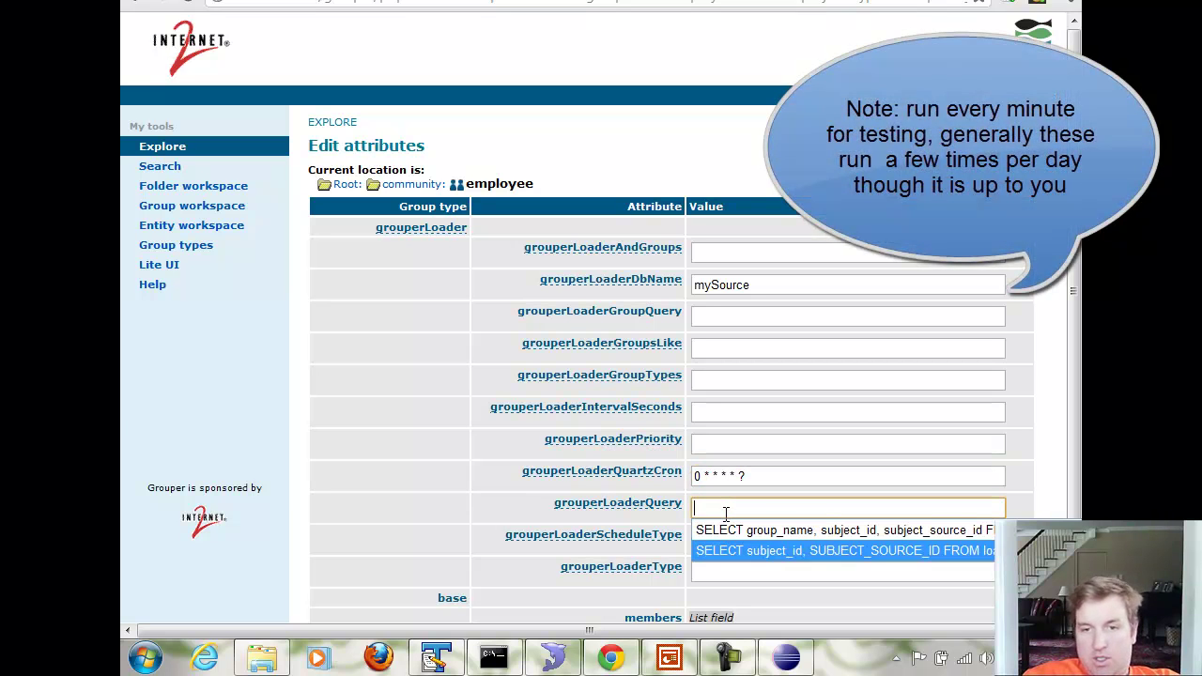
key(Return)
drag(746, 508, 1058, 512)
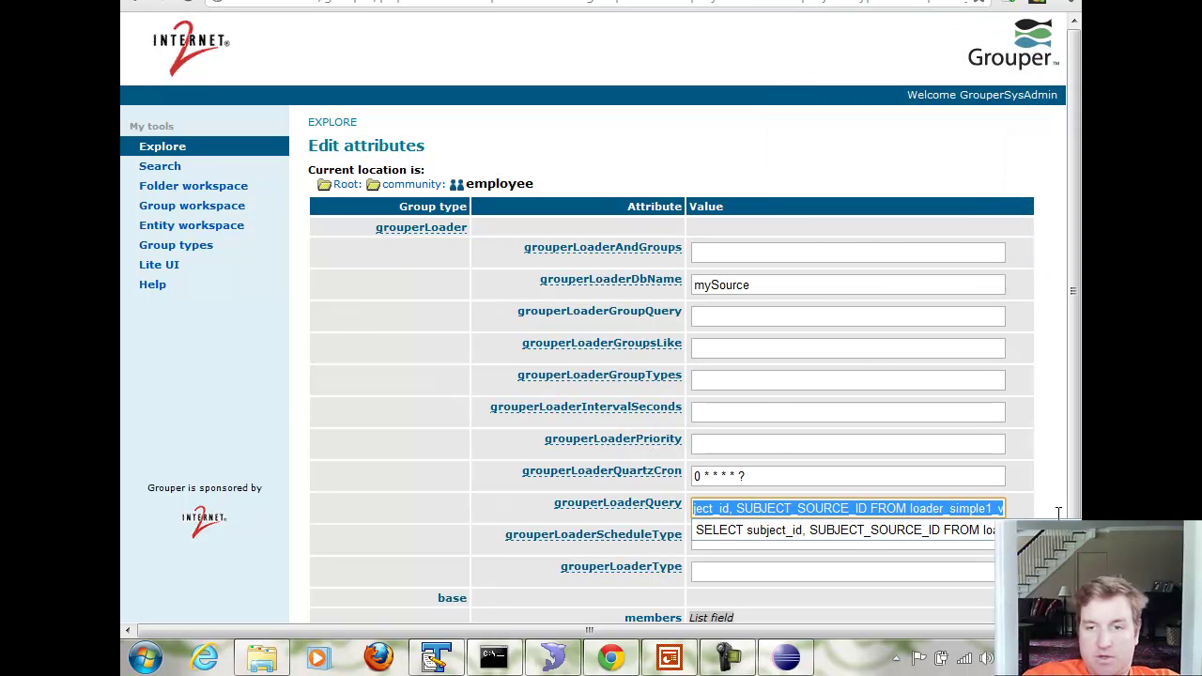
Step: Set the grouperLoaderScheduleType attribute to CRON
click(974, 511)
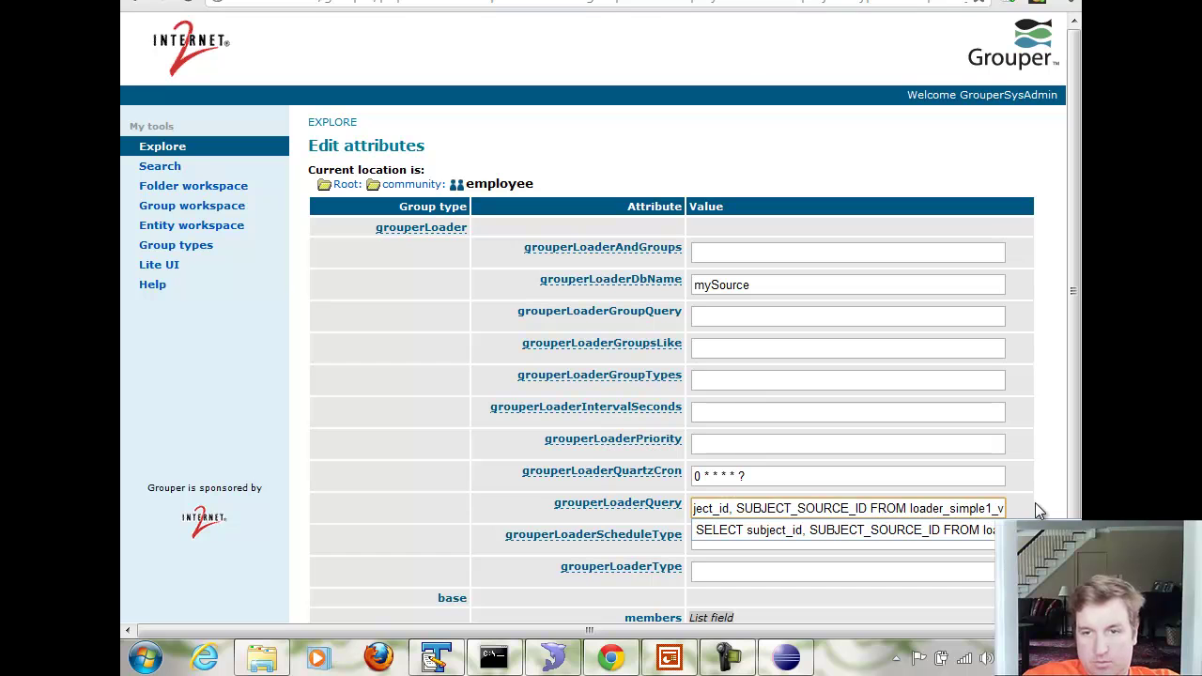
click(1035, 502)
click(705, 542)
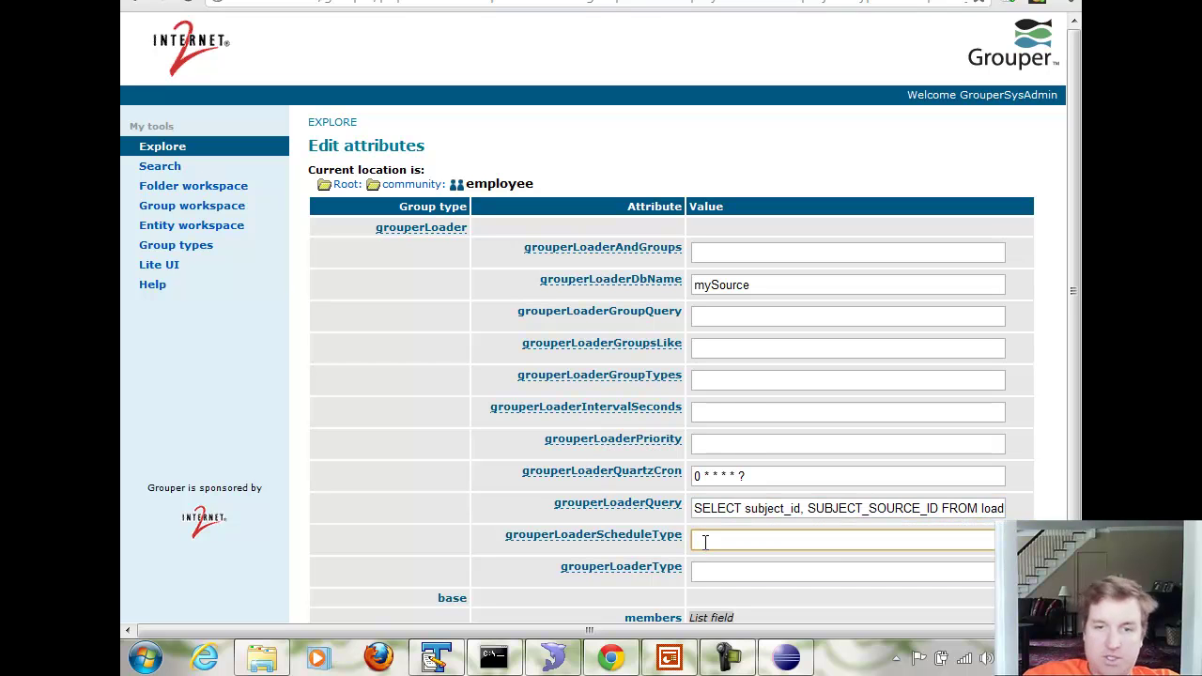
key(Down)
key(Return)
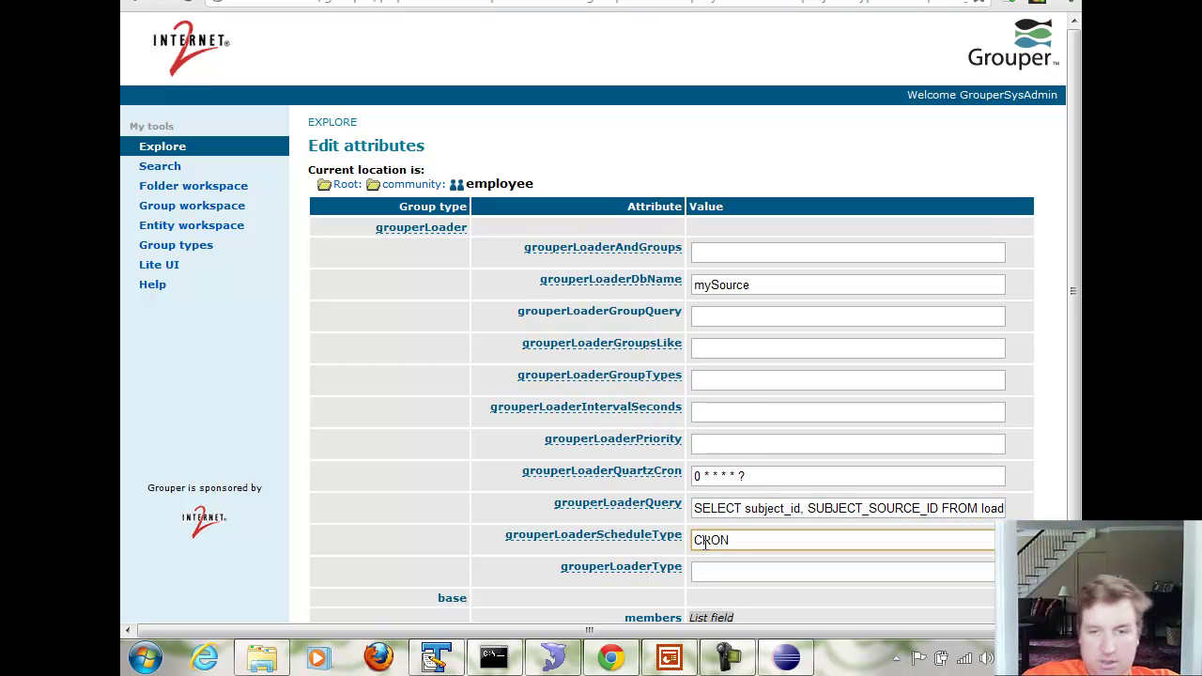
Step: Set grouperLoaderType to SQL_SIMPLE and save the employee group's attributes
click(714, 573)
key(Down)
key(Down)
key(Down)
key(Return)
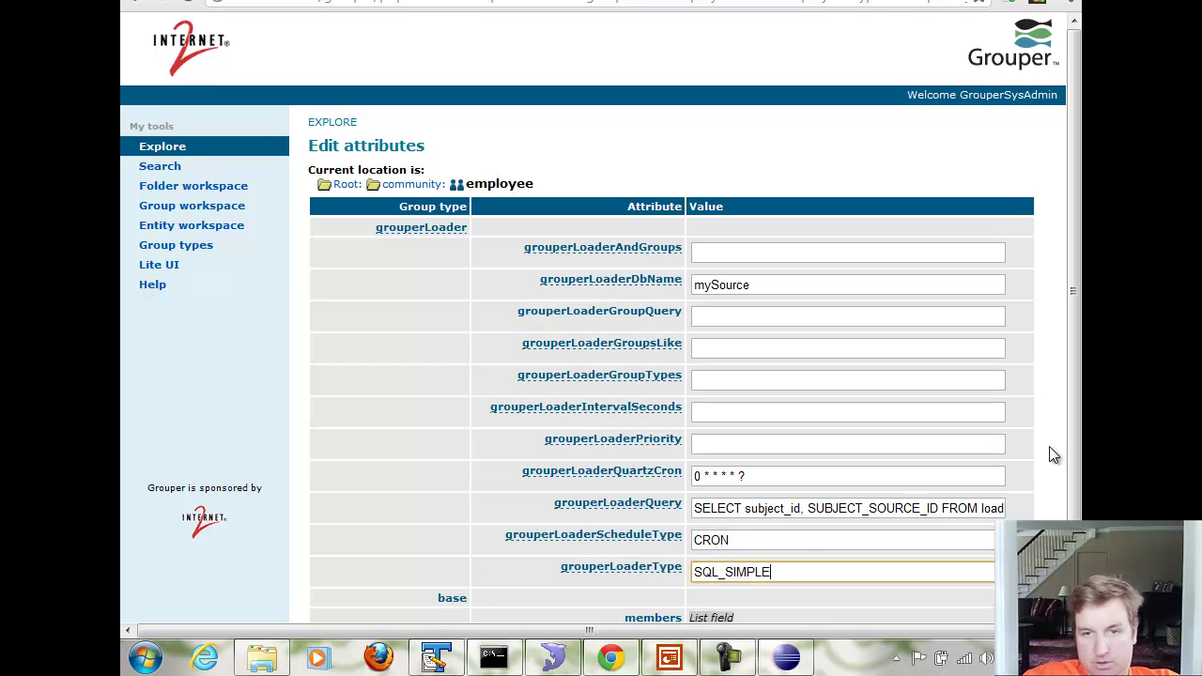
scroll(1051, 450, down, 1)
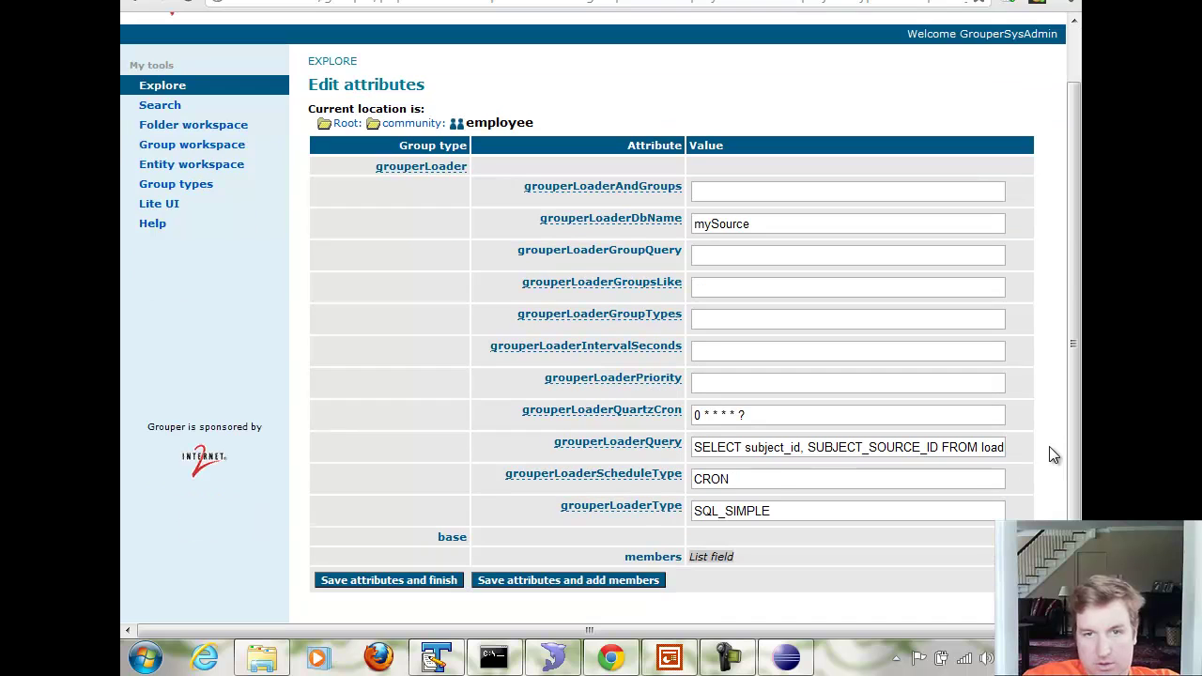
click(353, 582)
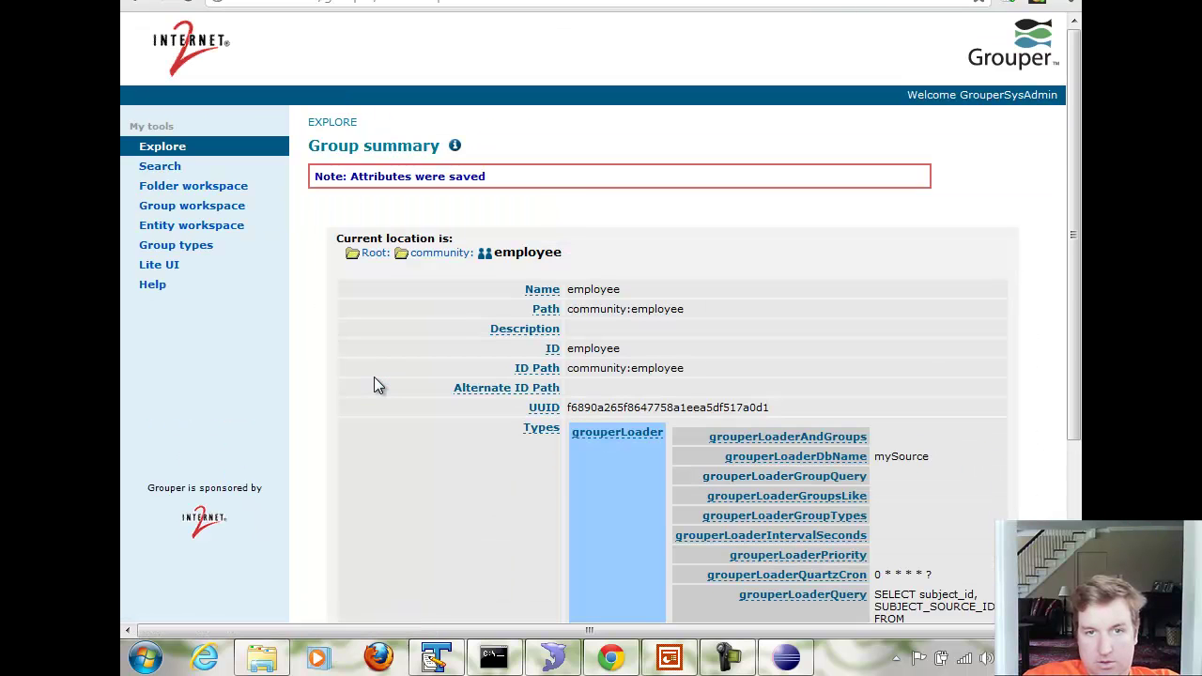
Step: Switch to the command prompt, start the loader with gsh -loader, and check the system clock against the schedule
scroll(449, 611, down, 2)
click(494, 658)
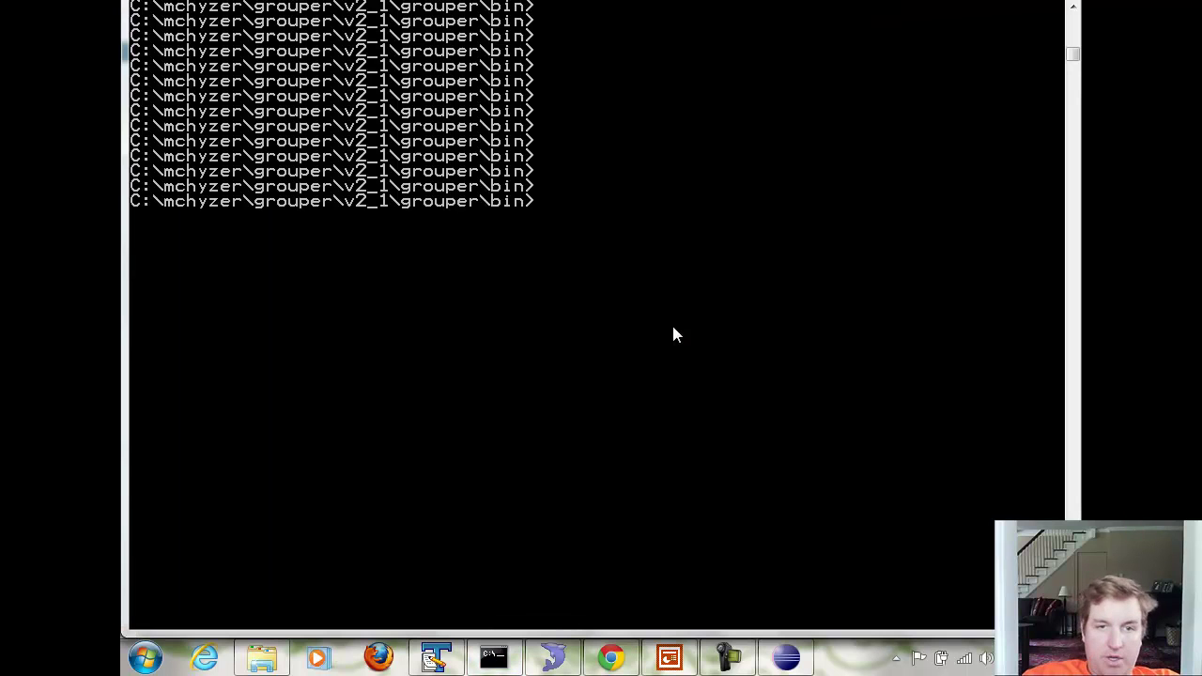
text(y)
key(BackSpace)
text(gsh -loader)
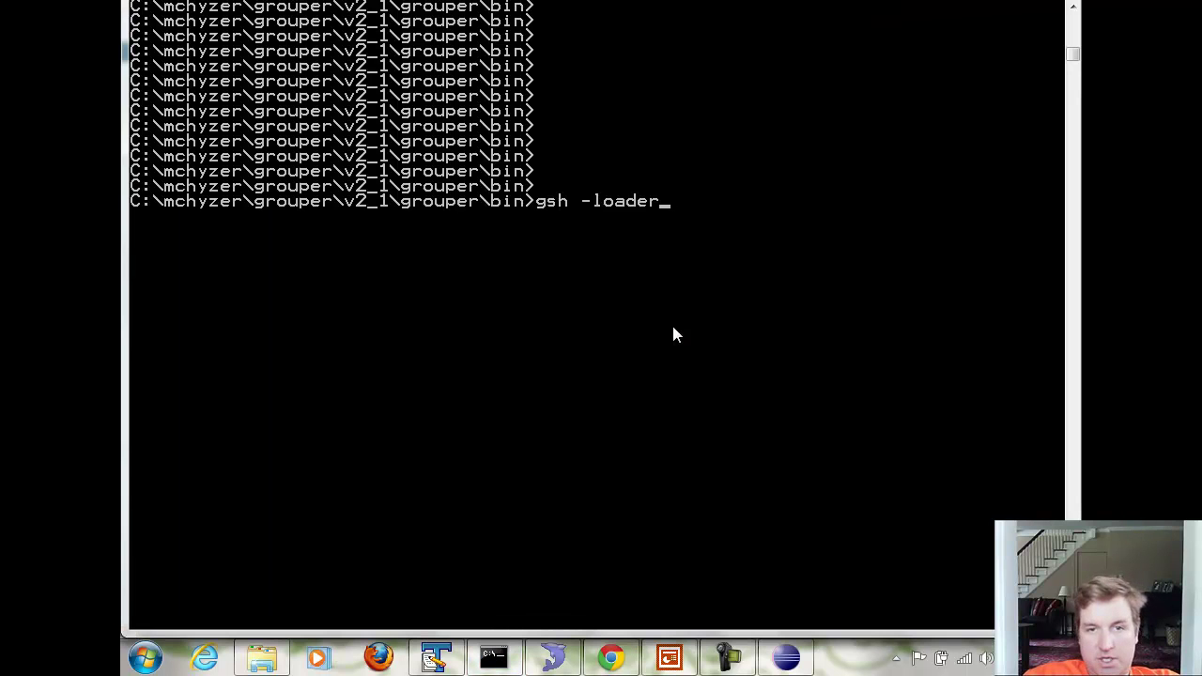
key(Return)
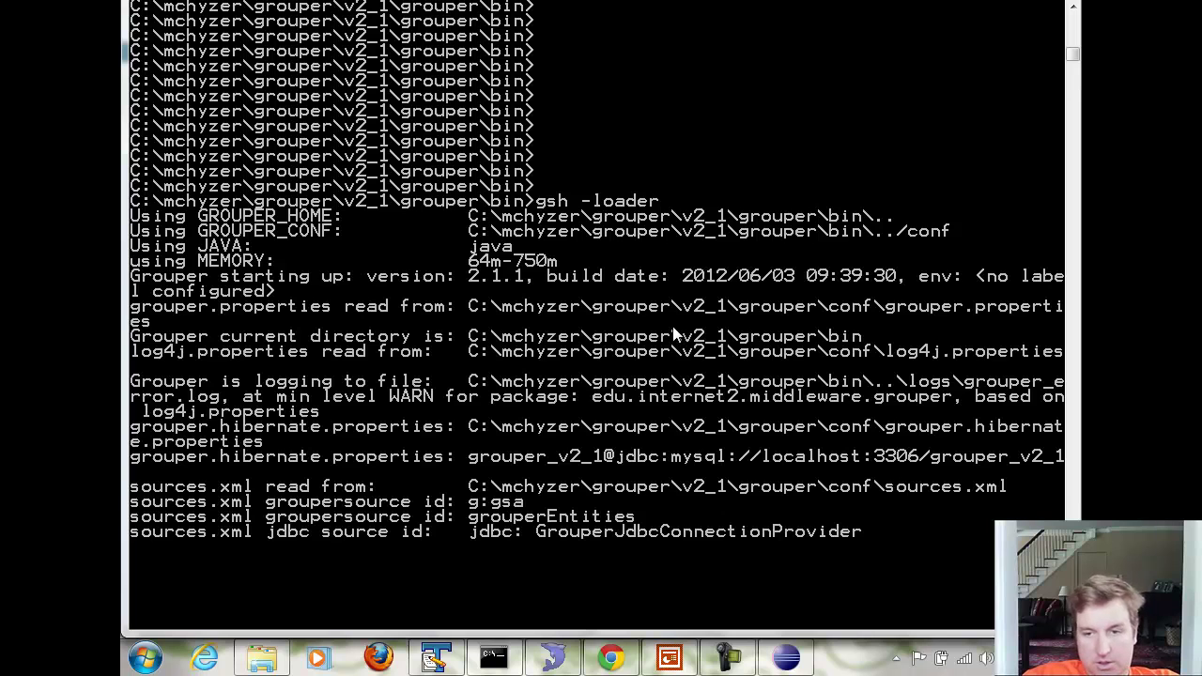
click(1028, 658)
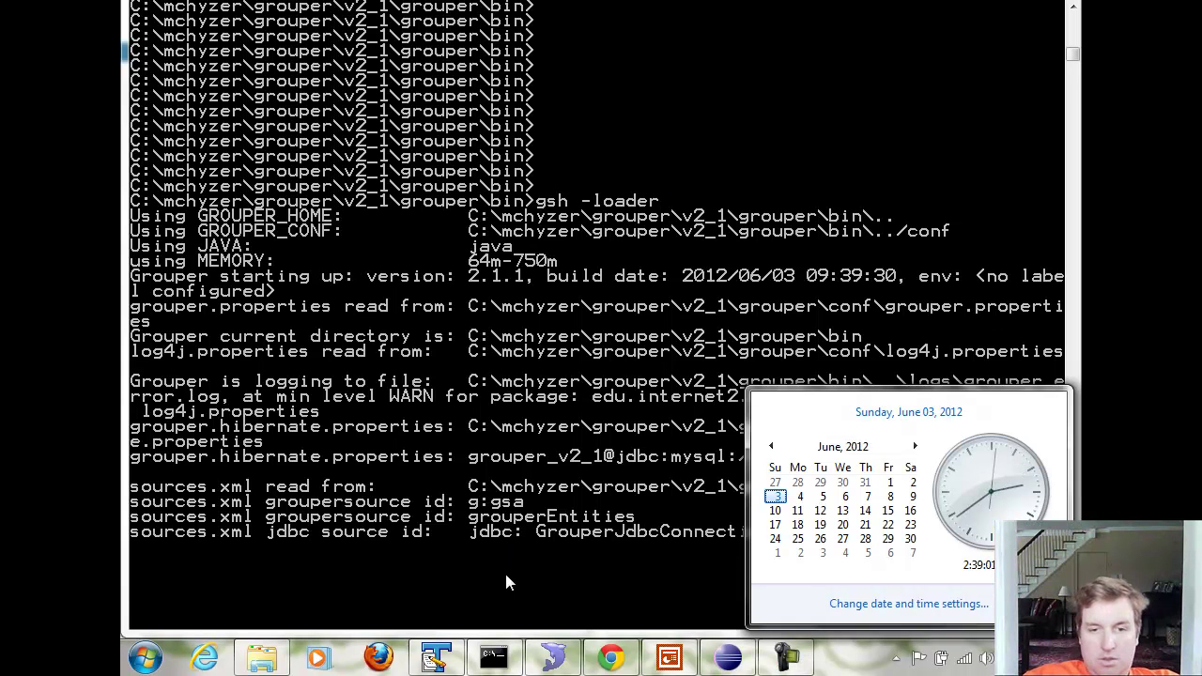
Step: Switch to SQLyog and show the data of the grouper_loader_log table in grouper_v2_1, sorted by started_time with newest first
click(552, 657)
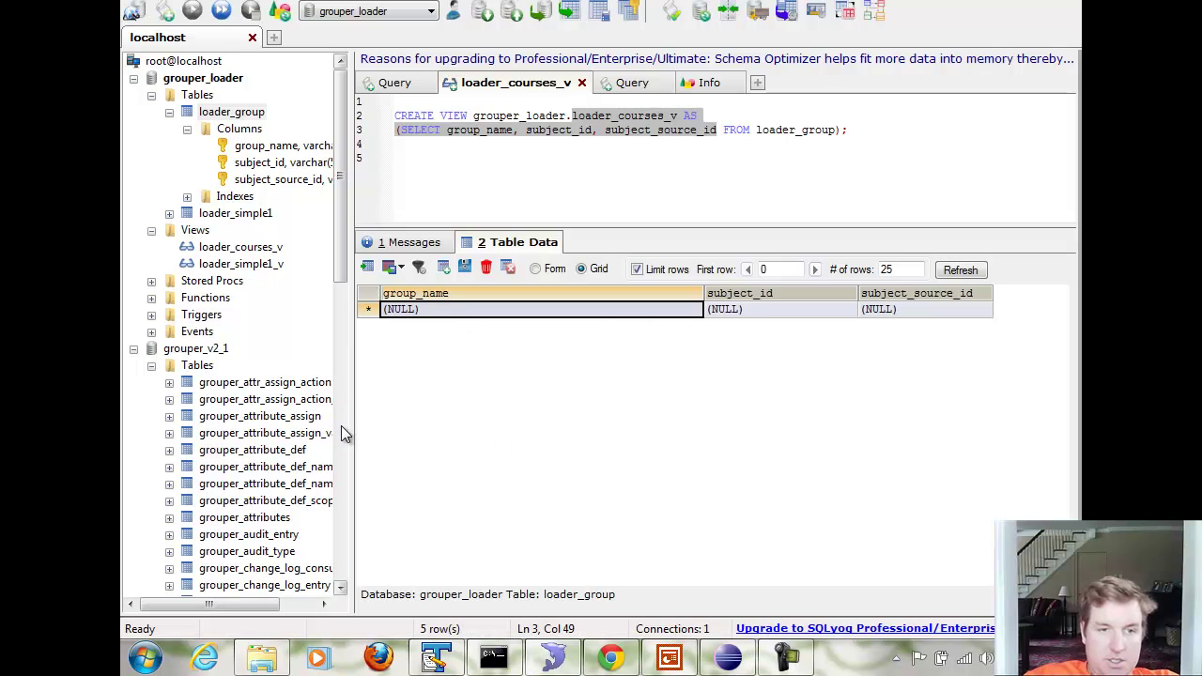
drag(341, 247, 331, 388)
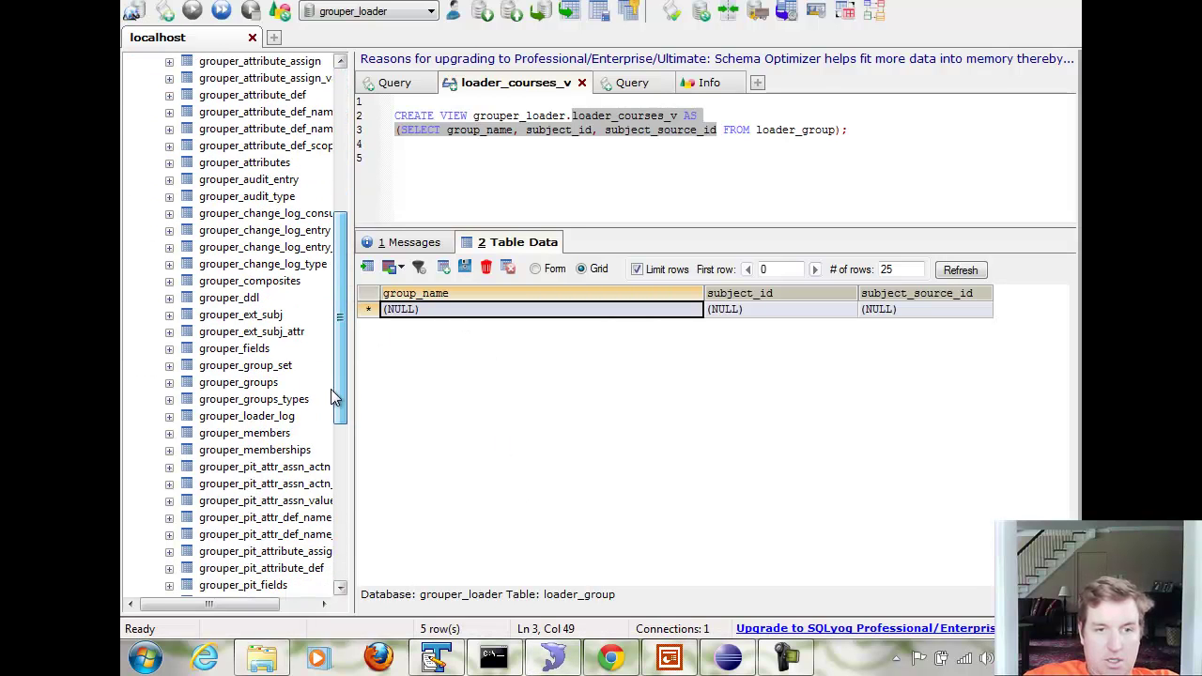
click(248, 416)
click(965, 293)
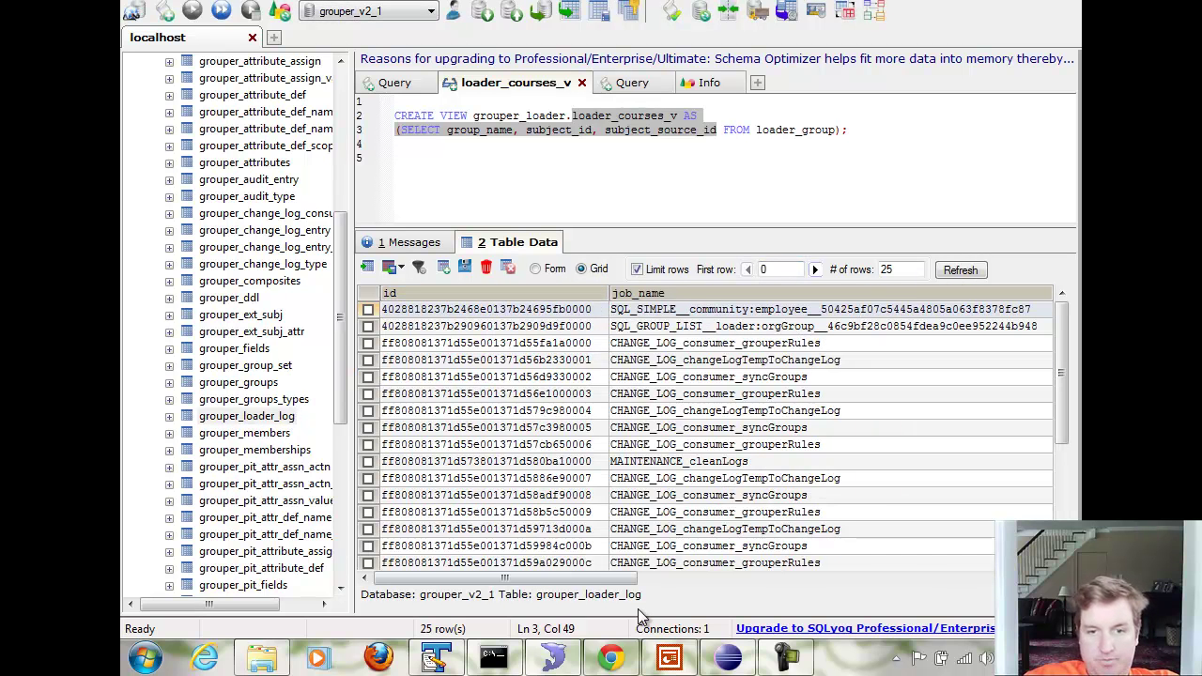
drag(628, 579, 594, 584)
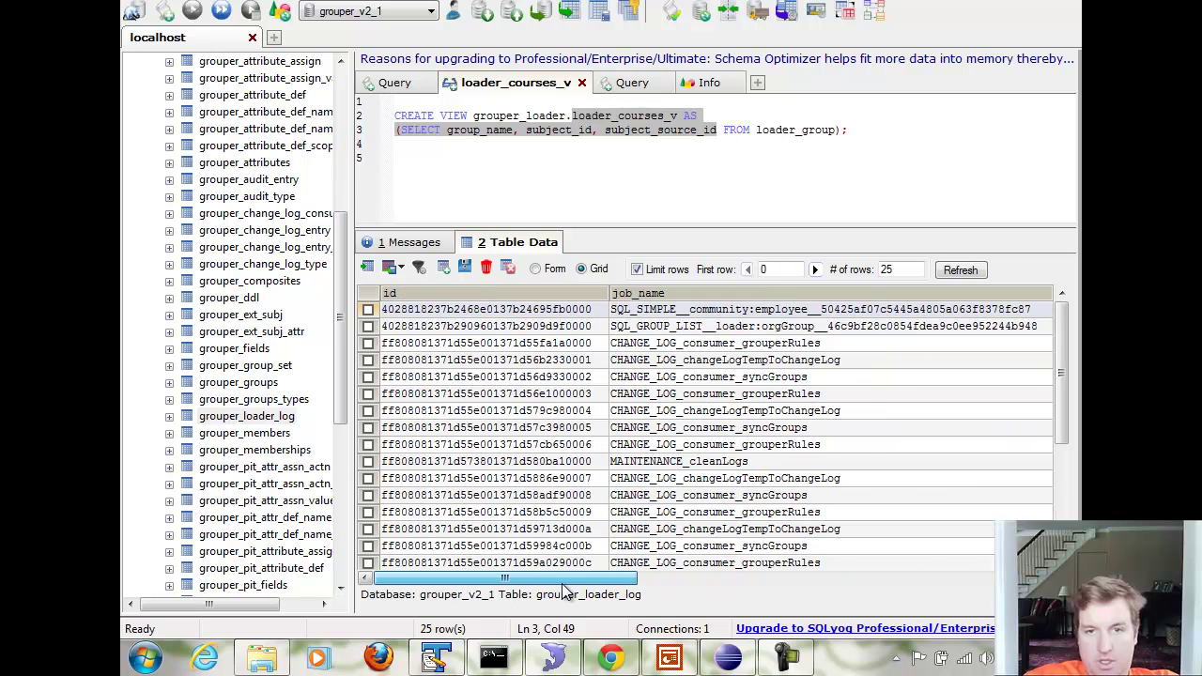
click(760, 311)
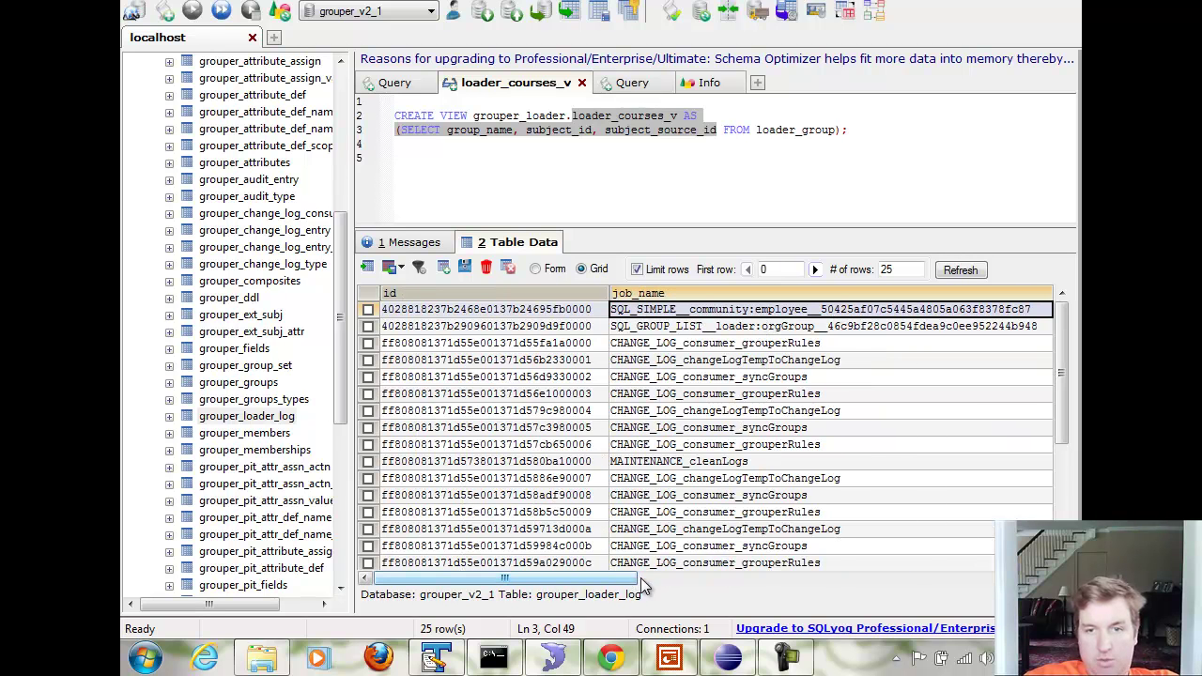
mouse_move(655, 582)
mouse_down()
mouse_move(729, 584)
mouse_move(656, 584)
mouse_up()
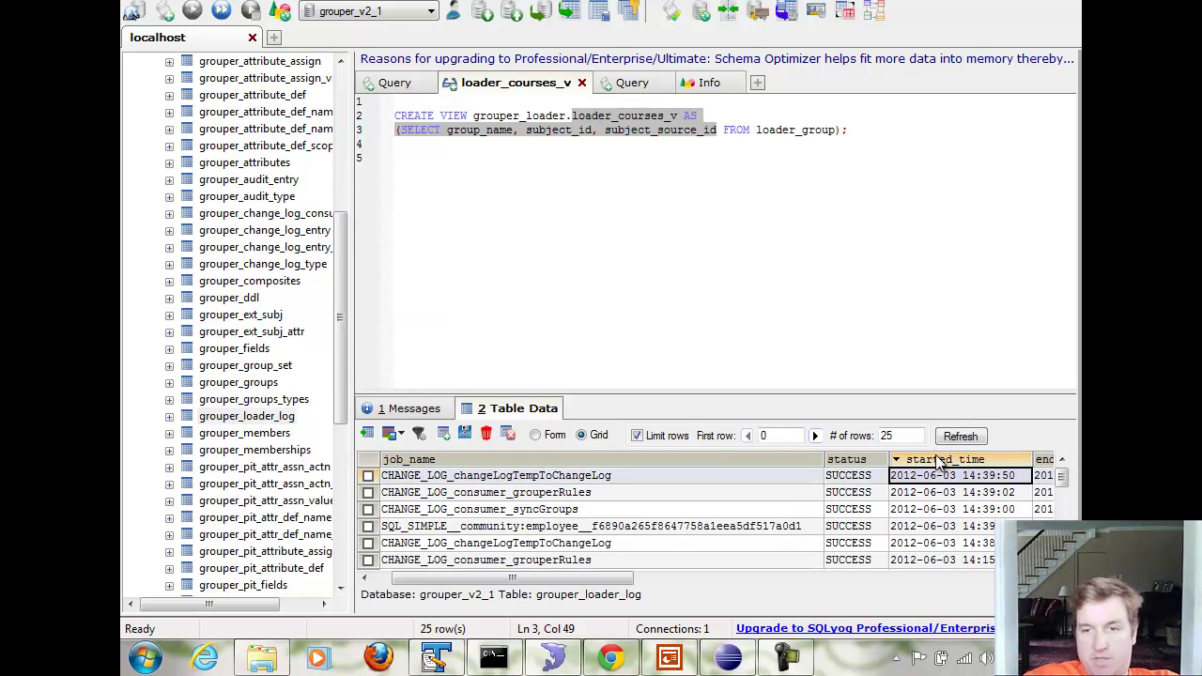
Step: Examine the community:employee SQL_SIMPLE job's log row for its timings, schedule, and insert, update, delete and total counts
click(504, 531)
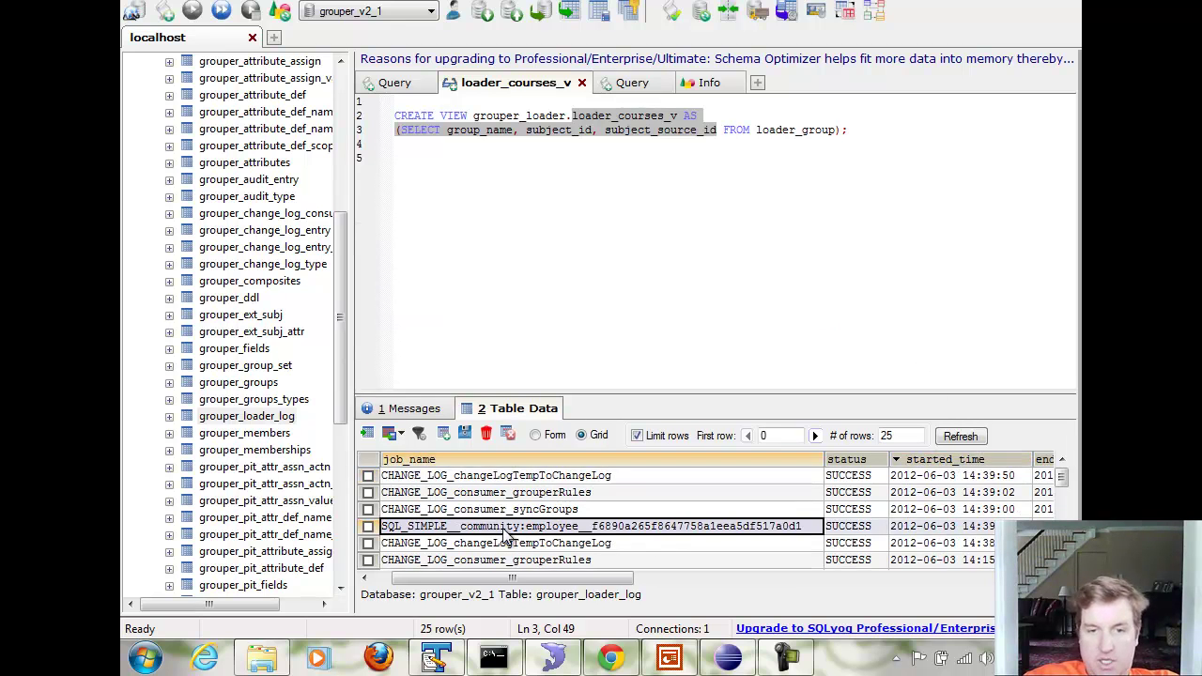
key(Right)
key(Right)
key(Right)
key(Right)
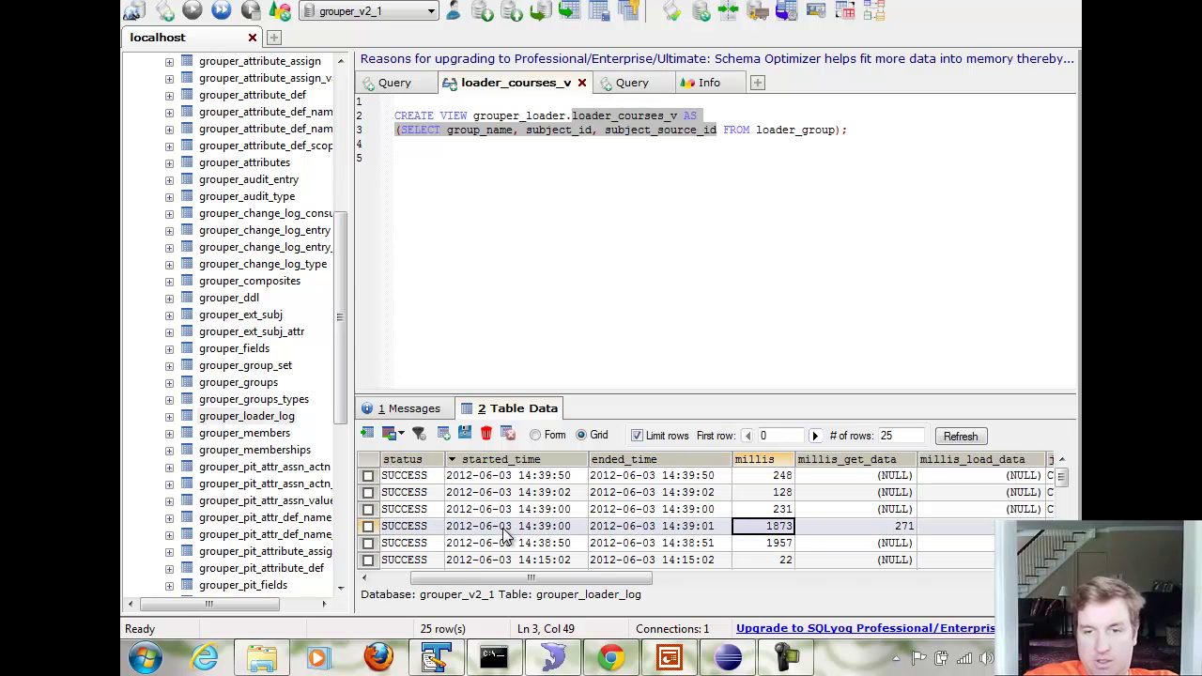
key(Right)
key(Right)
key(Right)
key(Right)
key(Right)
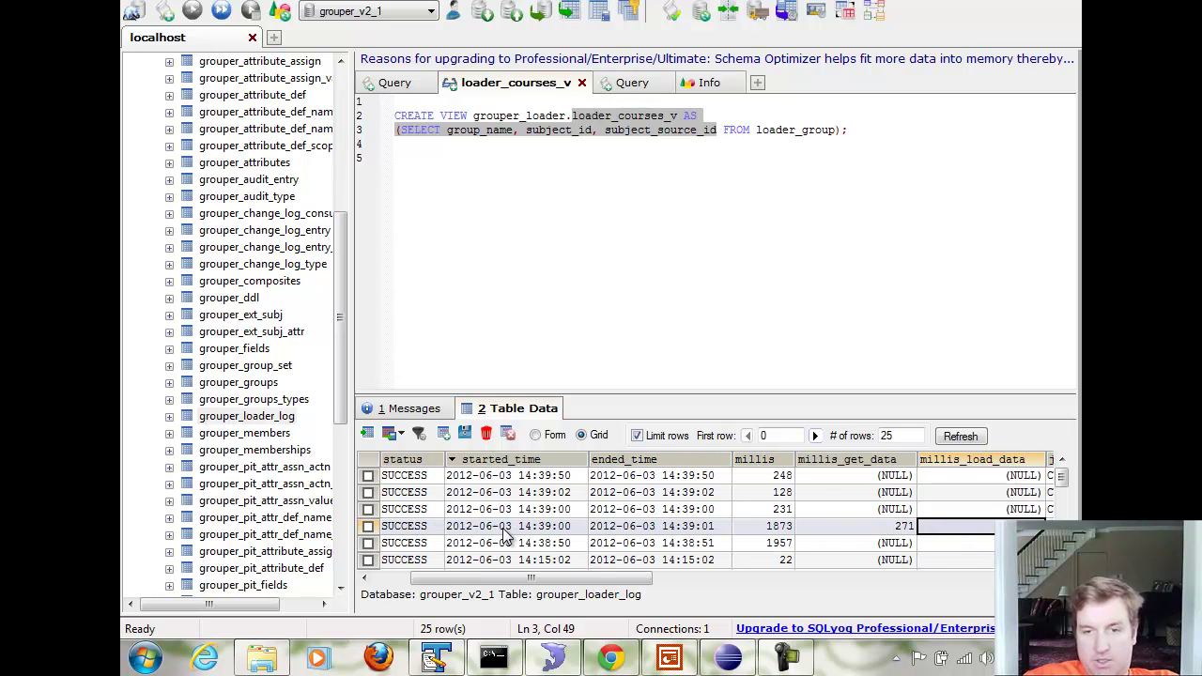
key(Right)
key(Right)
key(Right)
key(Right)
key(Right)
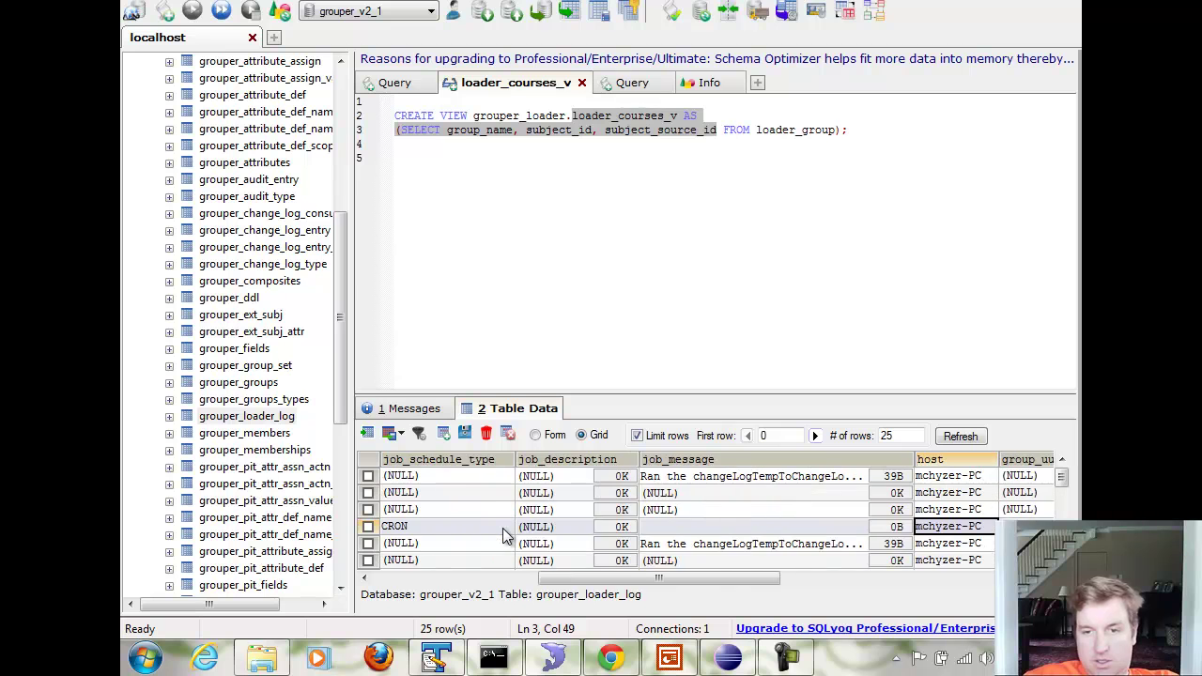
key(Right)
key(Right)
key(Right)
key(Right)
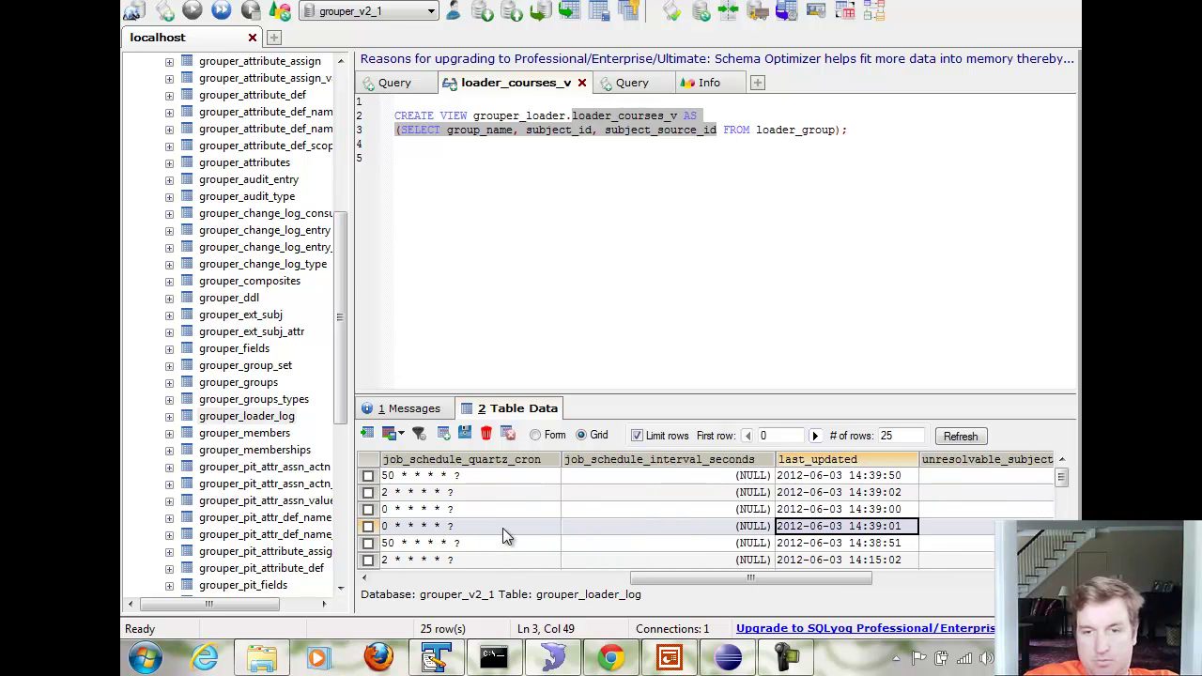
key(Left)
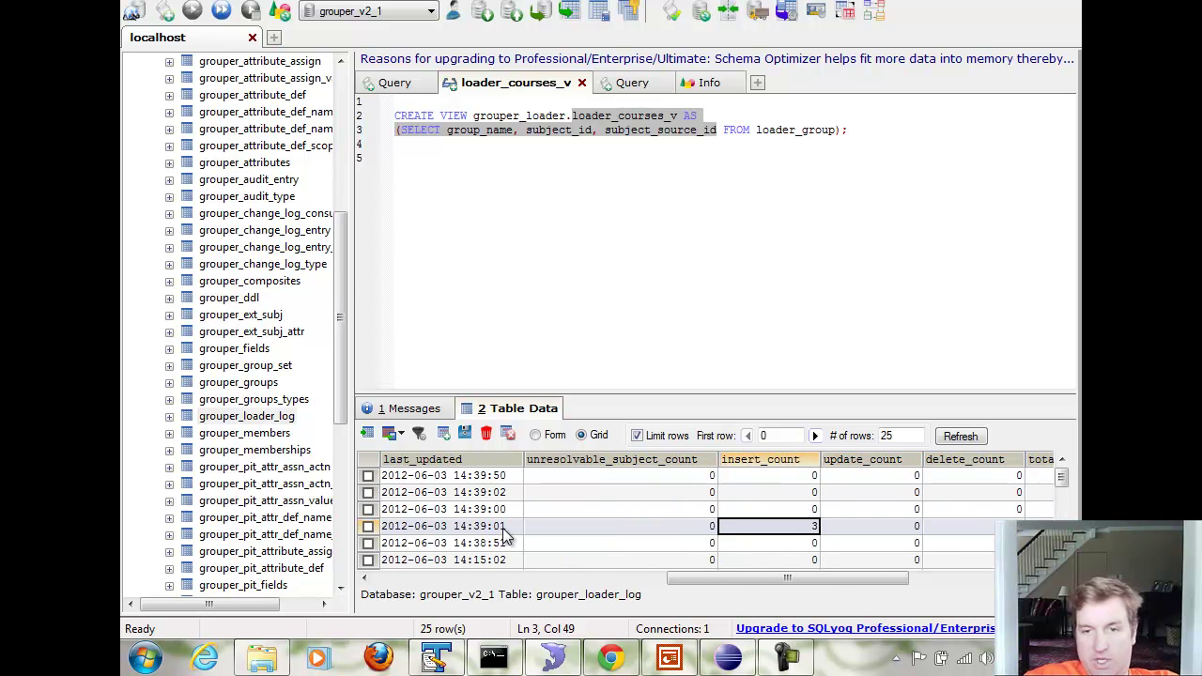
key(Right)
key(Right)
key(Right)
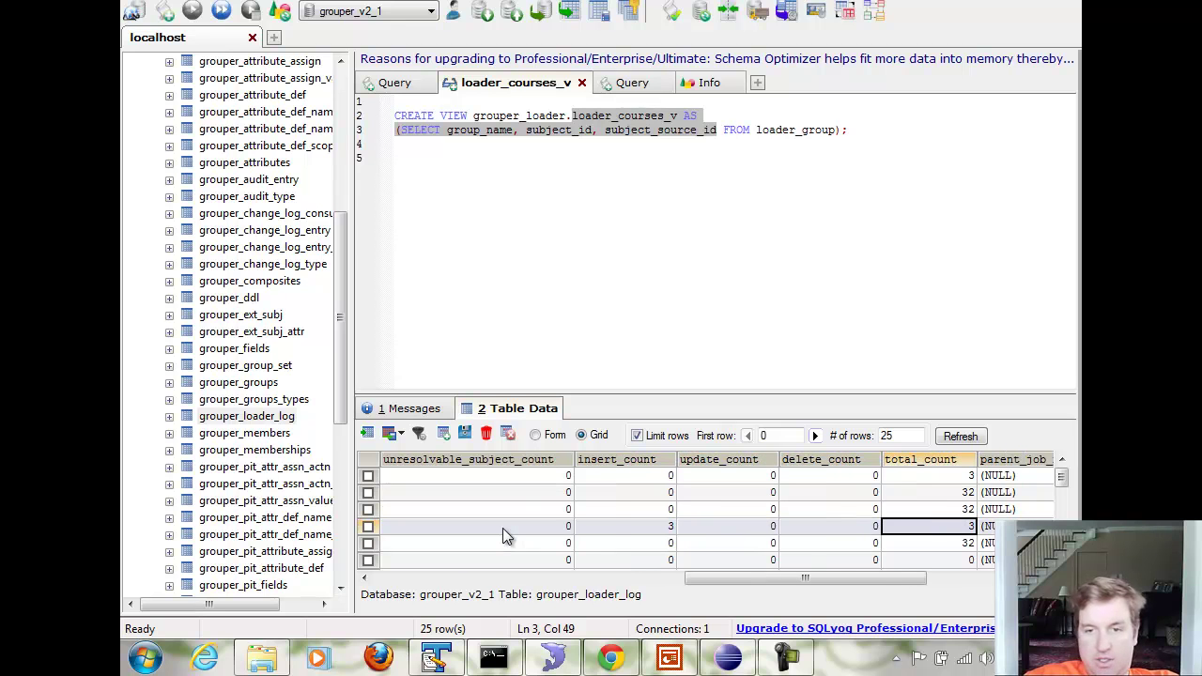
key(Right)
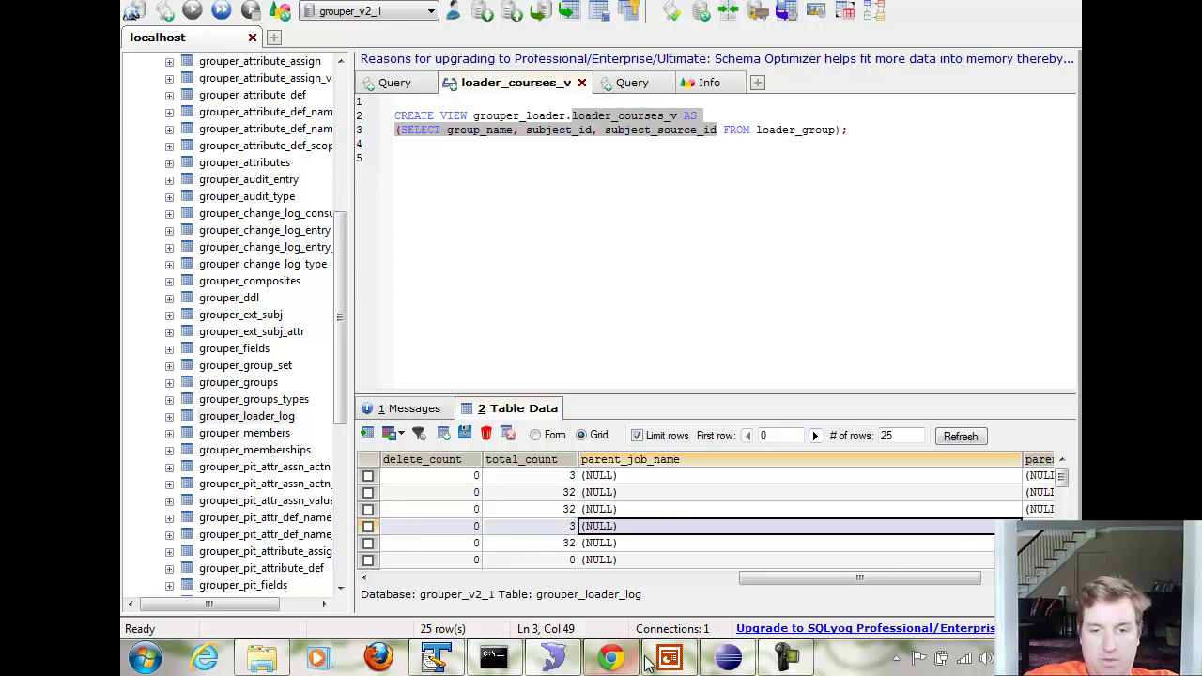
Step: Switch to Chrome and review the employee group's direct membership list
click(610, 658)
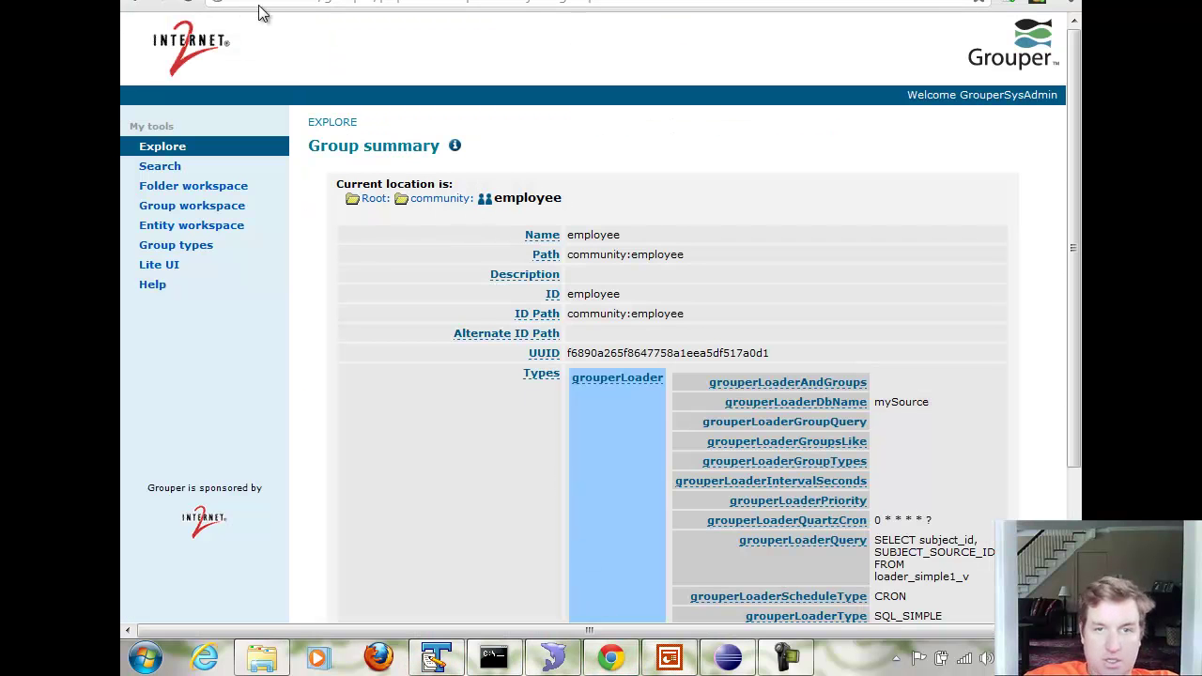
scroll(663, 231, down, 2)
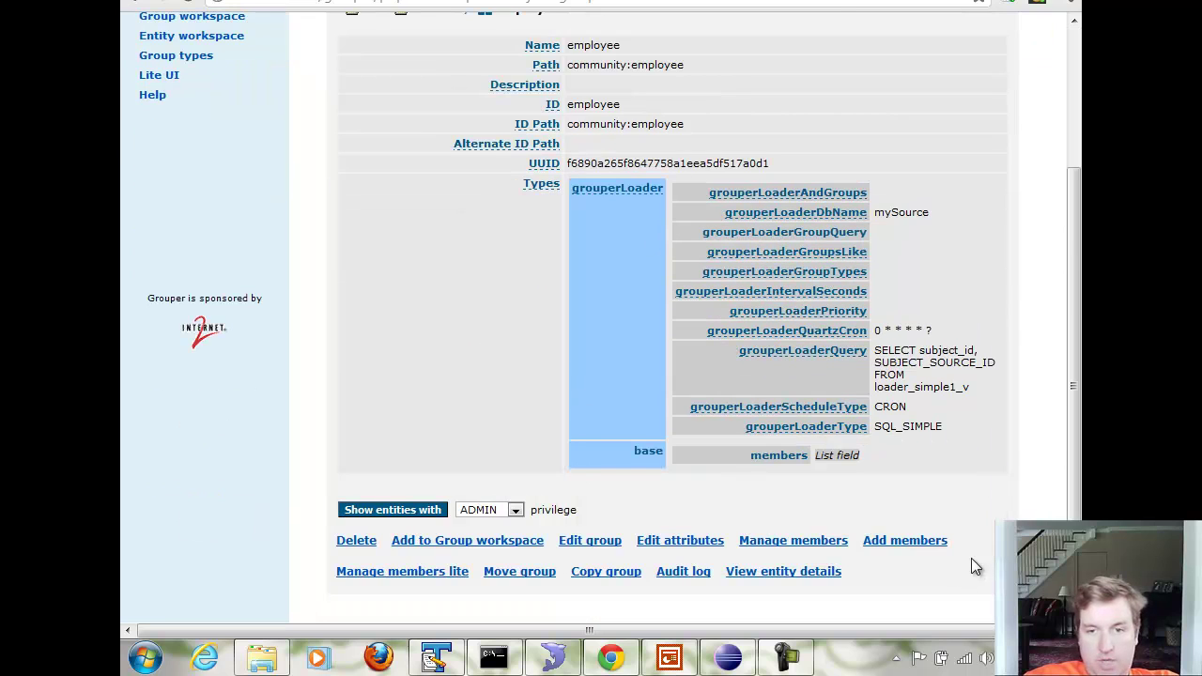
click(792, 545)
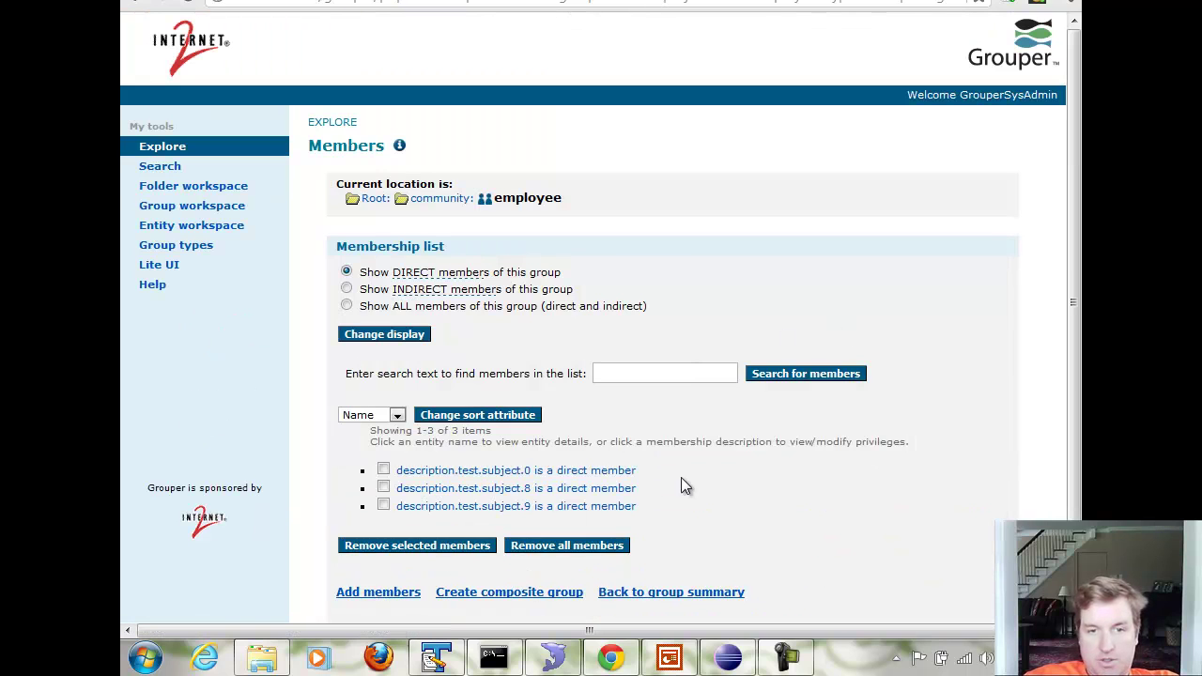
triple_click(648, 504)
click(757, 467)
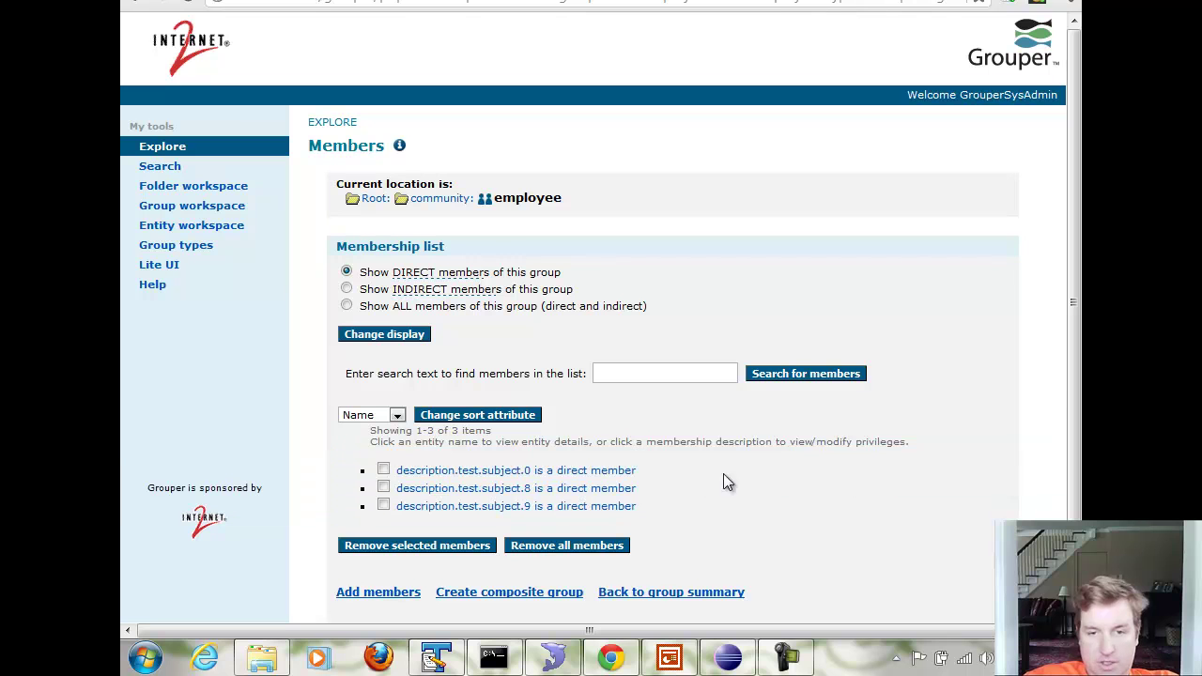
Step: Reload the Grouper diagnostics page, then switch to Eclipse and restart the Tomcat v6.0 server
key(ctrl+Tab)
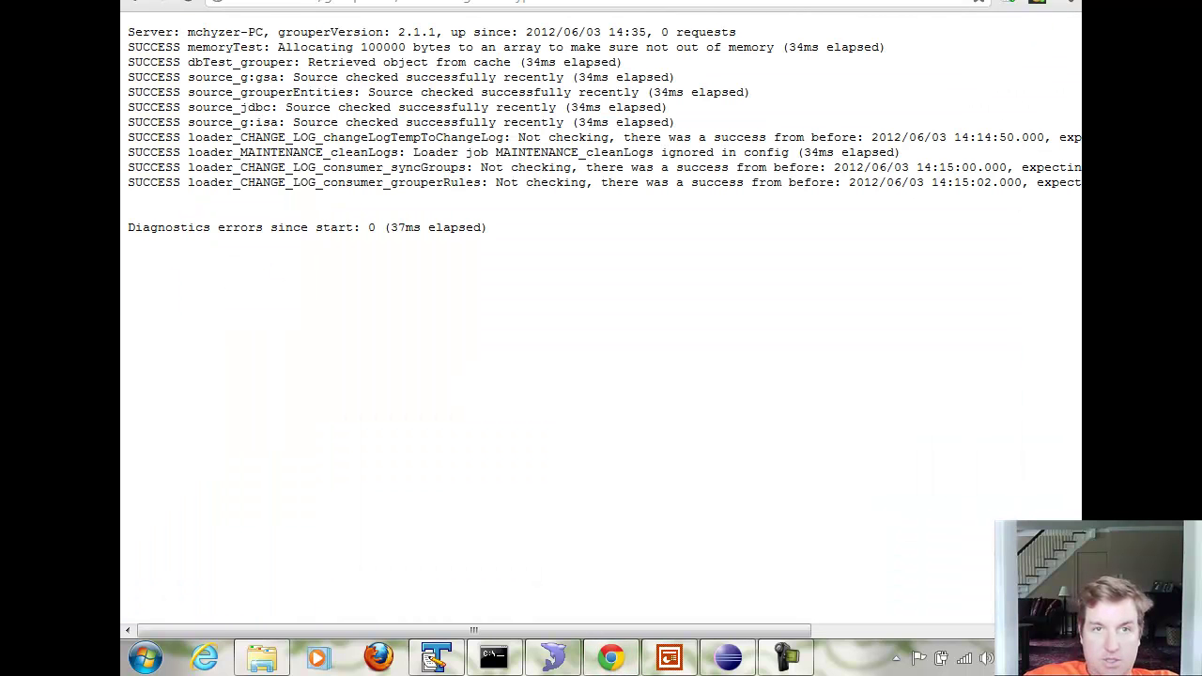
key(F5)
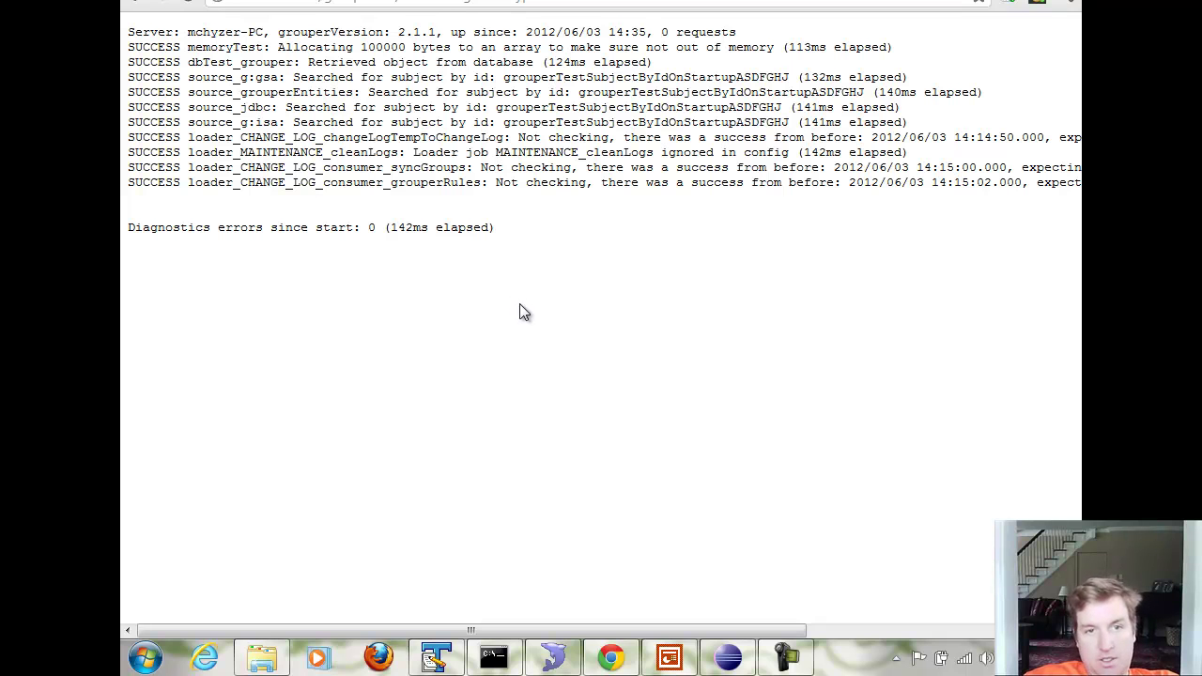
click(728, 657)
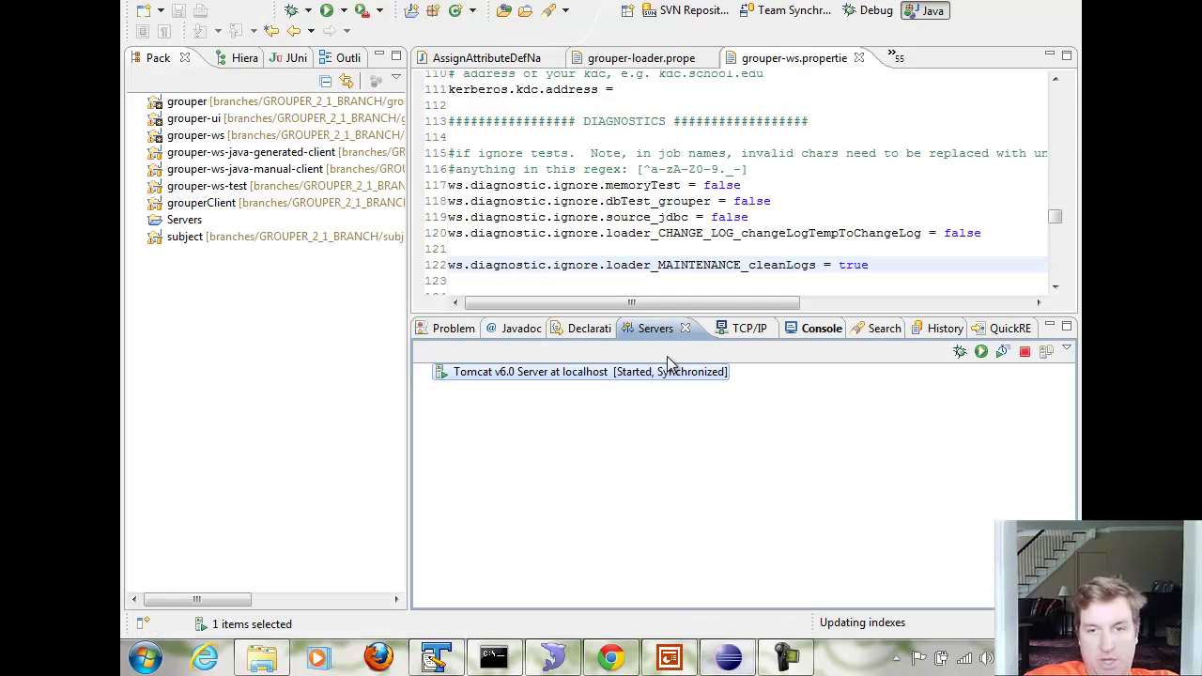
click(1025, 351)
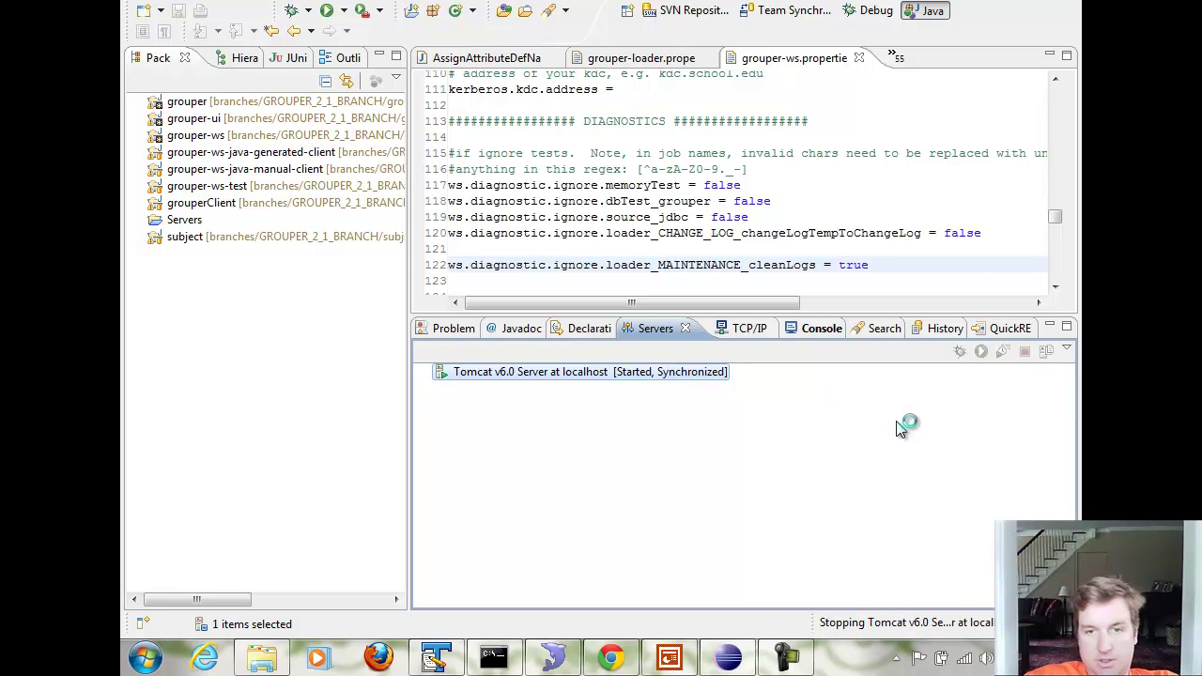
Step: Reload the diagnostics page in Chrome and check the community:employee loader job's entry and most recent success time
click(611, 657)
click(192, 3)
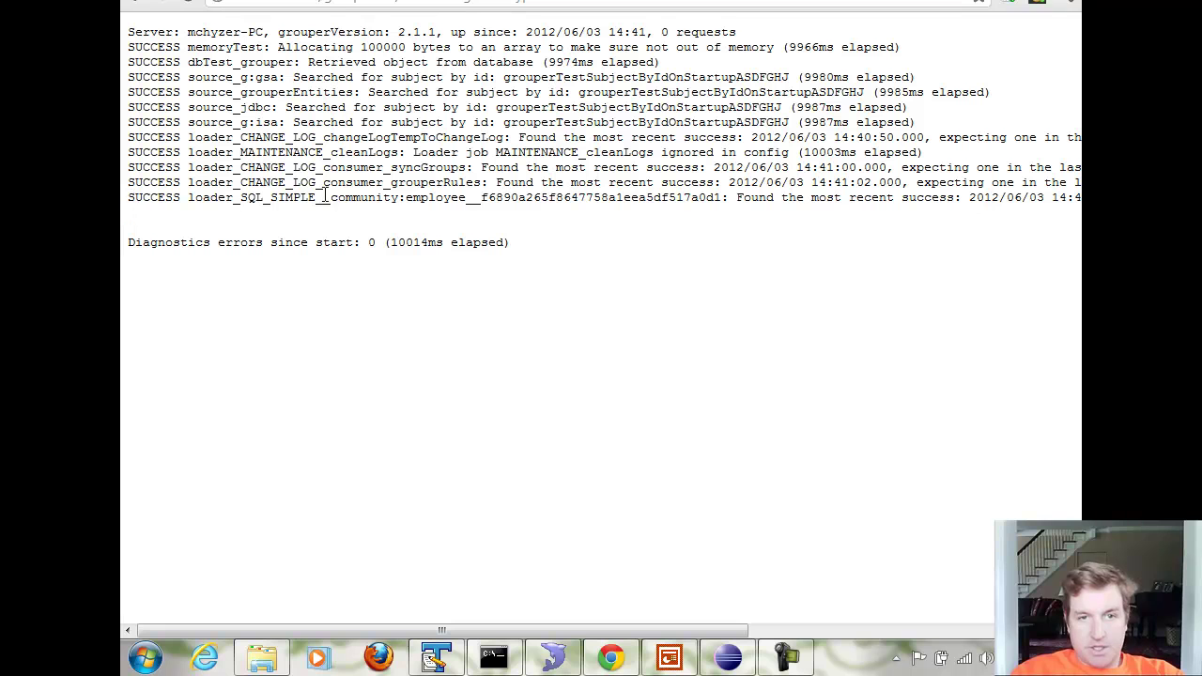
drag(328, 197, 534, 197)
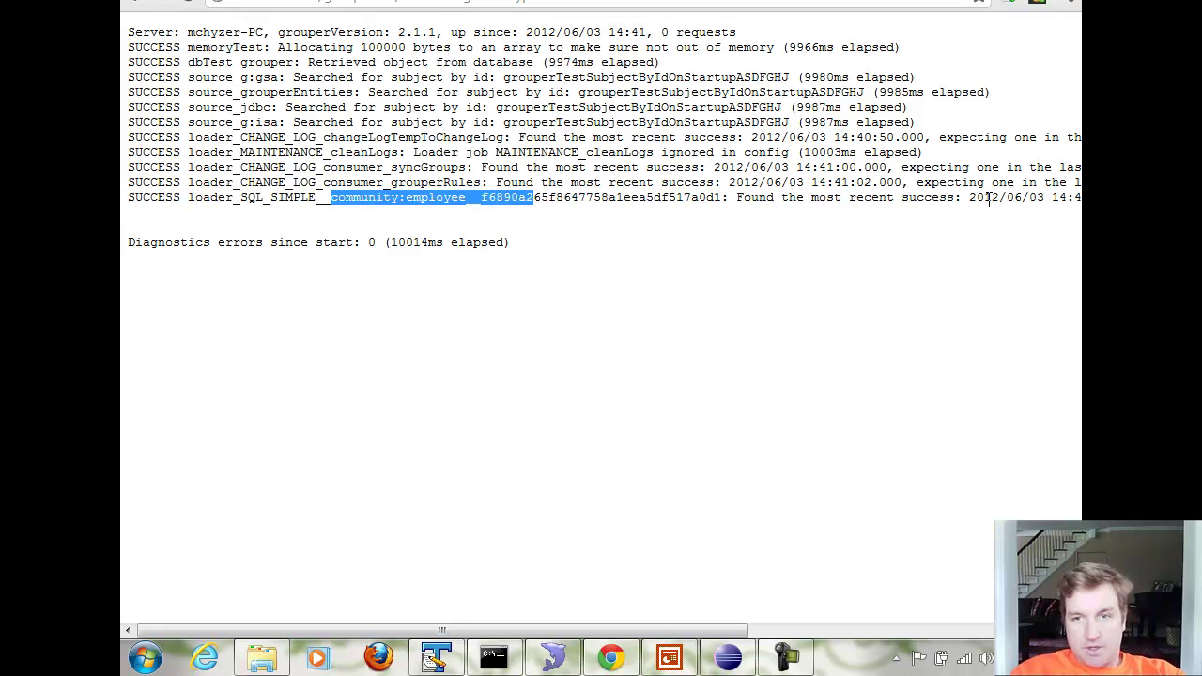
drag(986, 198, 1038, 198)
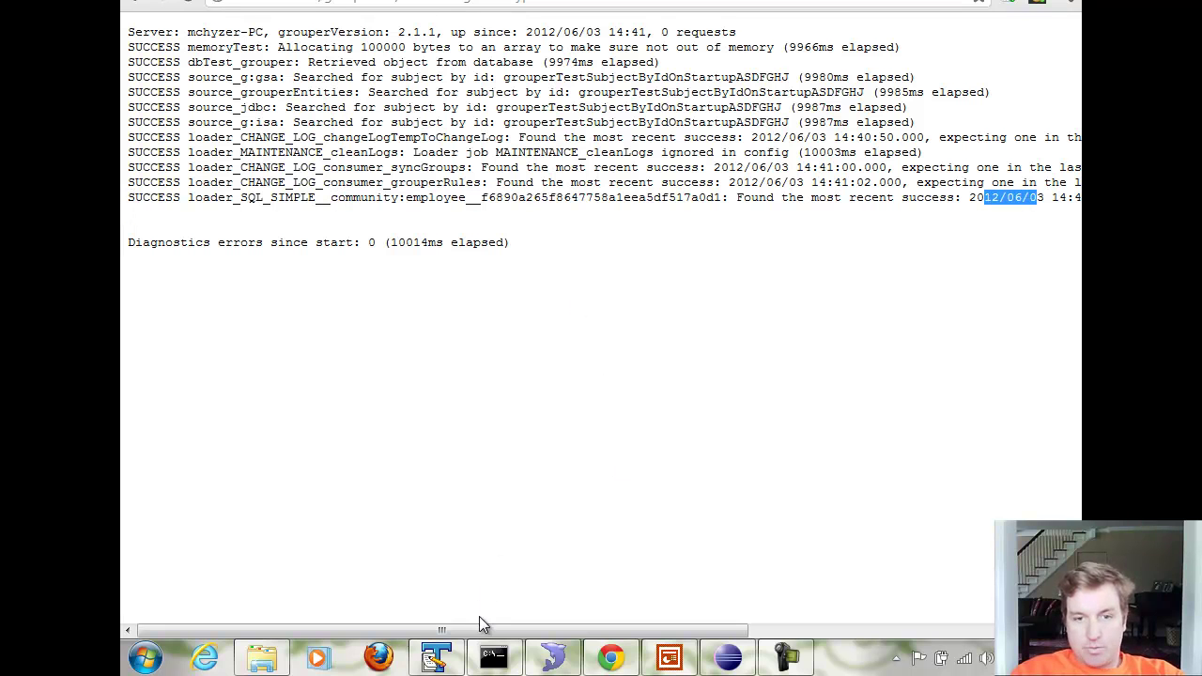
Step: Examine the rest of the community:employee loader entry on the diagnostics page, including its most recent success time and expected interval
drag(478, 627, 800, 626)
drag(857, 197, 950, 201)
right_click(732, 199)
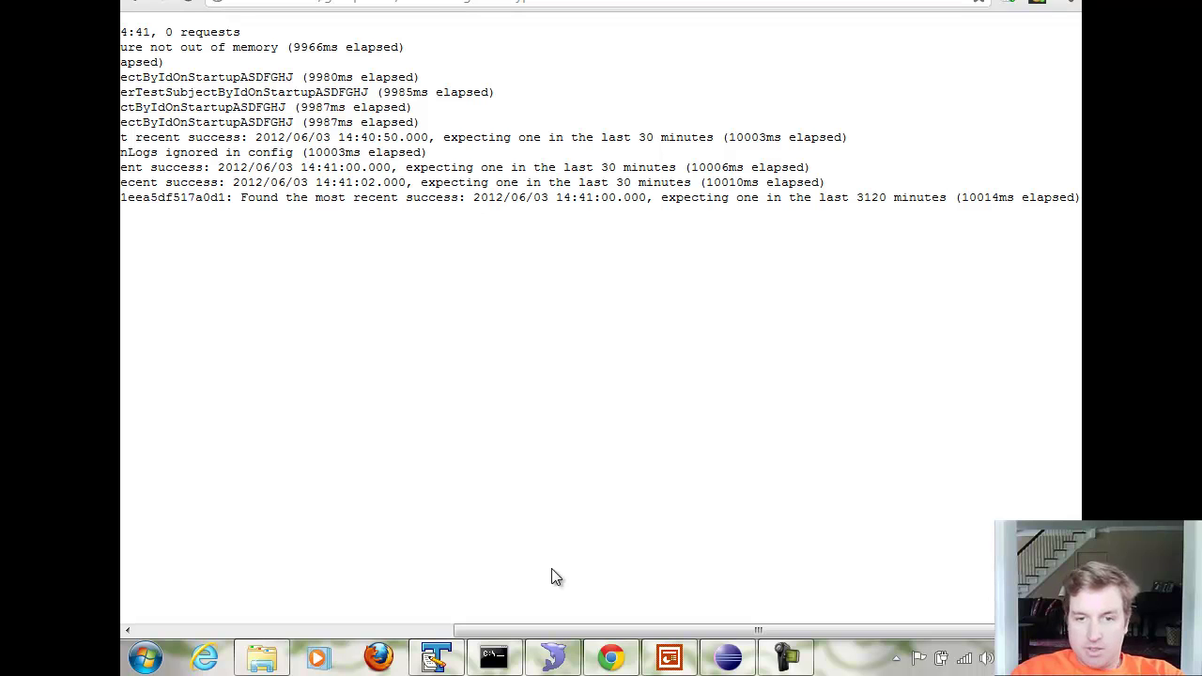
drag(569, 631, 124, 605)
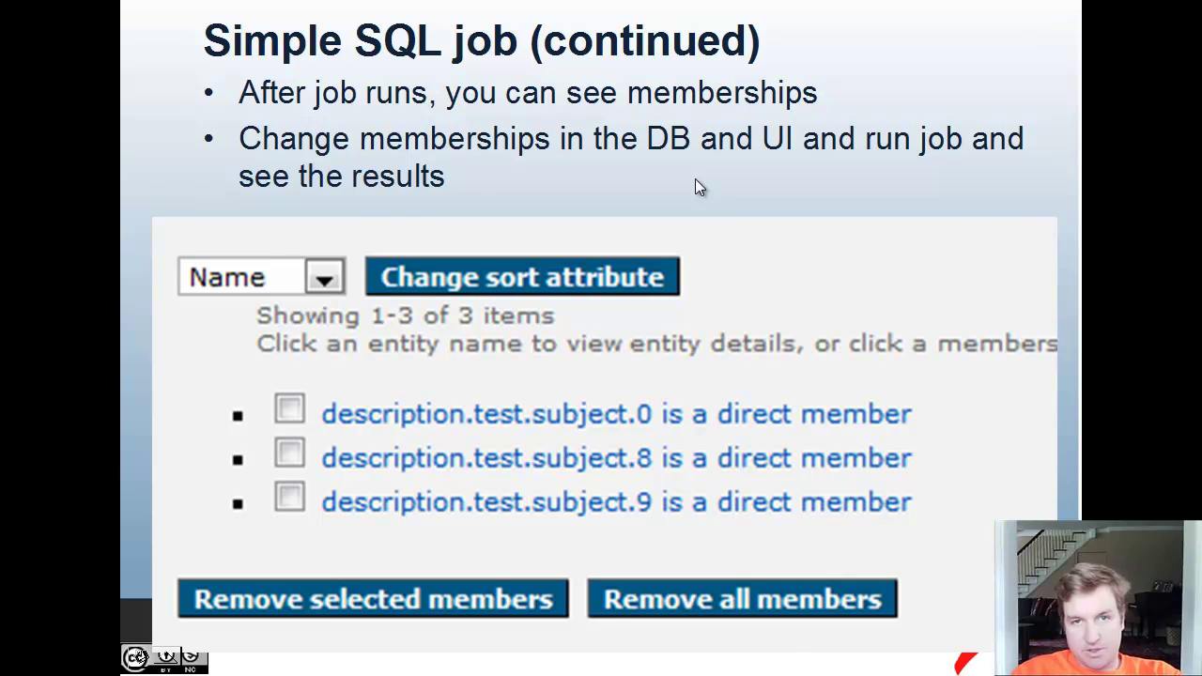
Step: Exit the slideshow, check the system clock, then switch to Chrome and remove description.test.subject.8 from the employee group's direct members
key(Escape)
click(1043, 658)
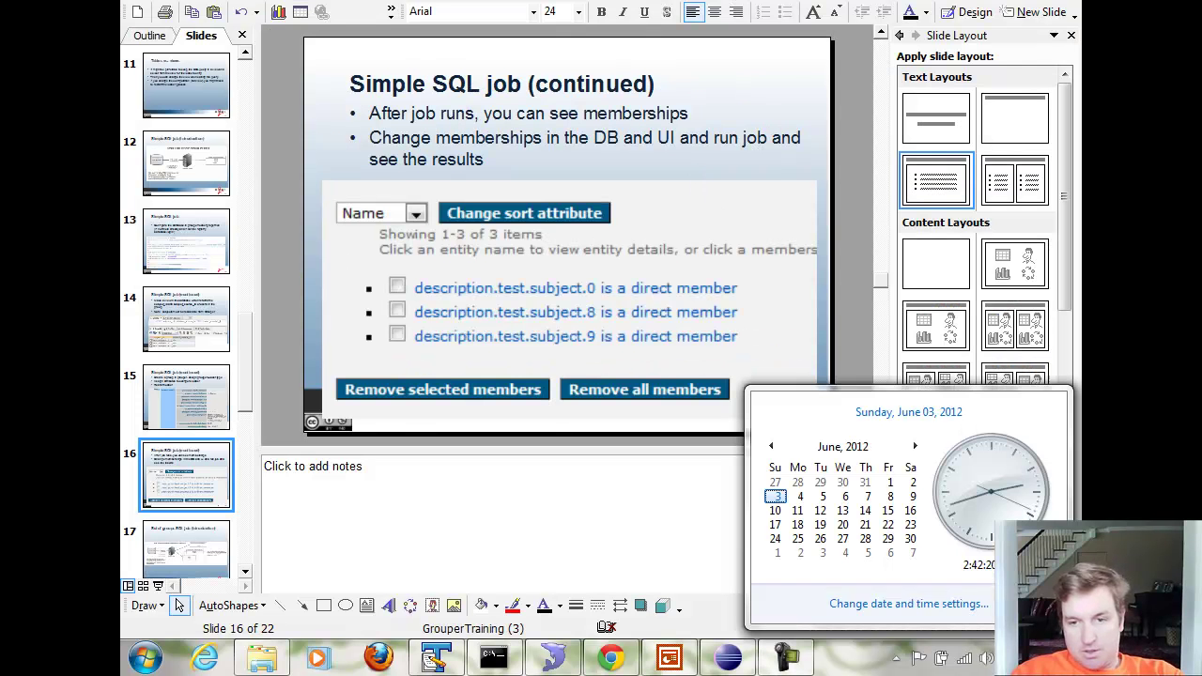
click(609, 662)
key(ctrl+Tab)
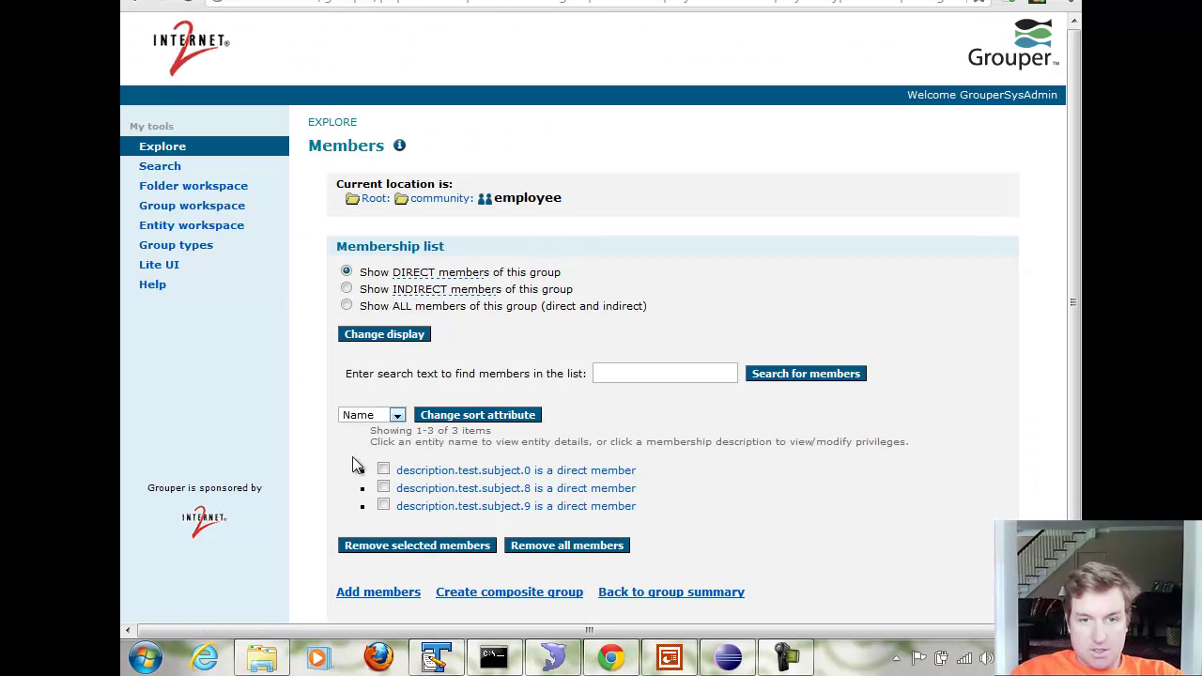
click(383, 487)
click(393, 546)
click(618, 334)
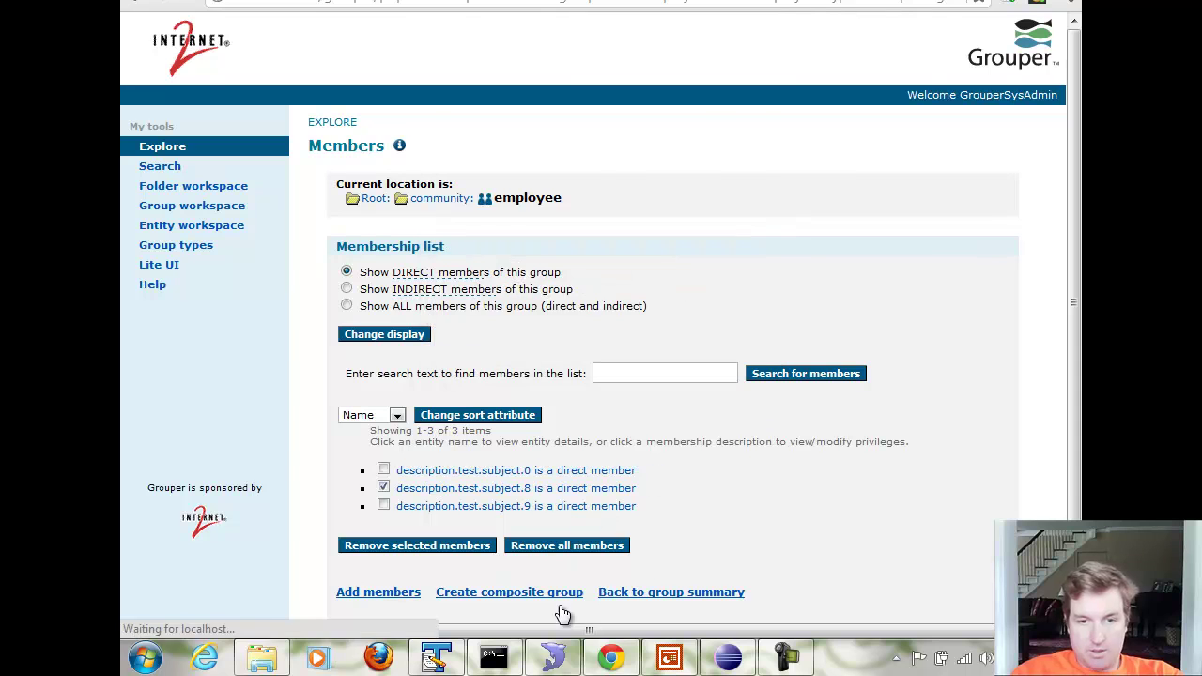
Step: Switch to SQLyog and delete the test.subject.9 row from the loader_simple1 table in grouper_loader
click(546, 663)
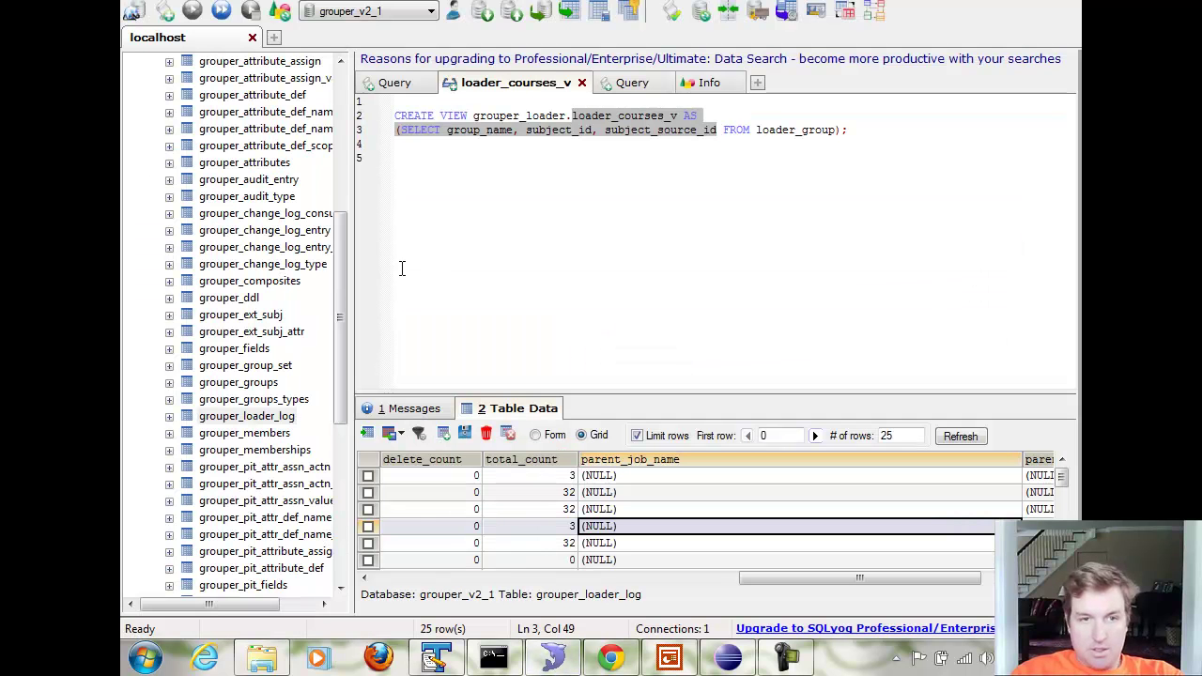
click(342, 115)
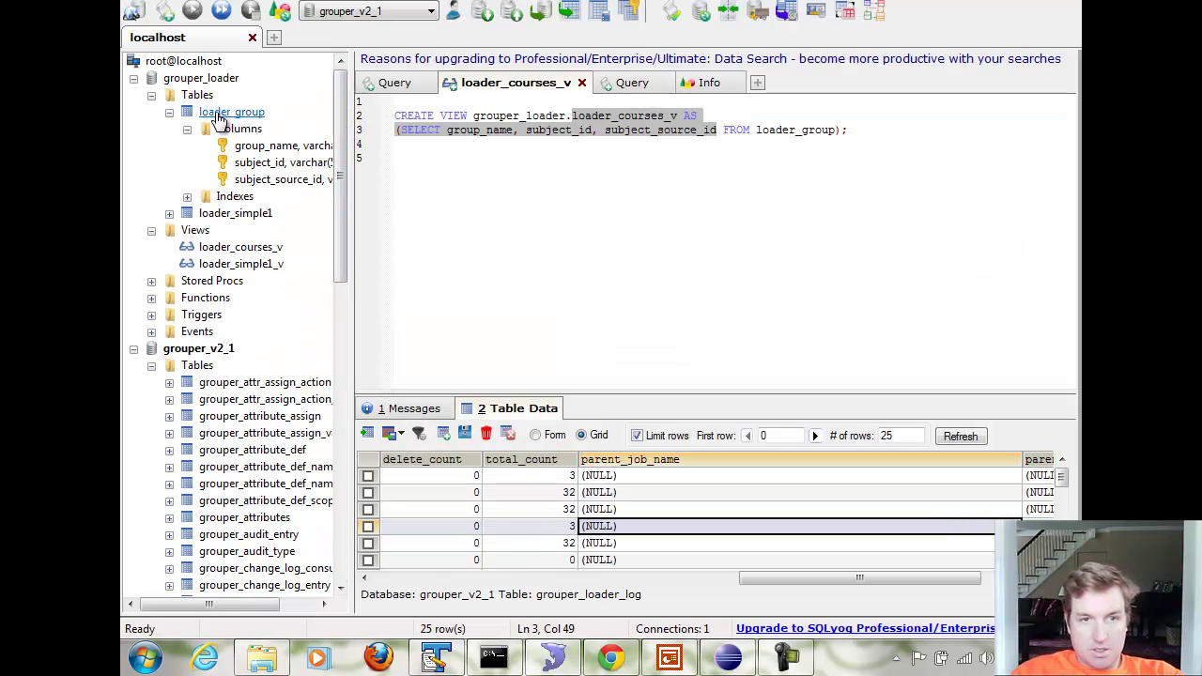
click(218, 114)
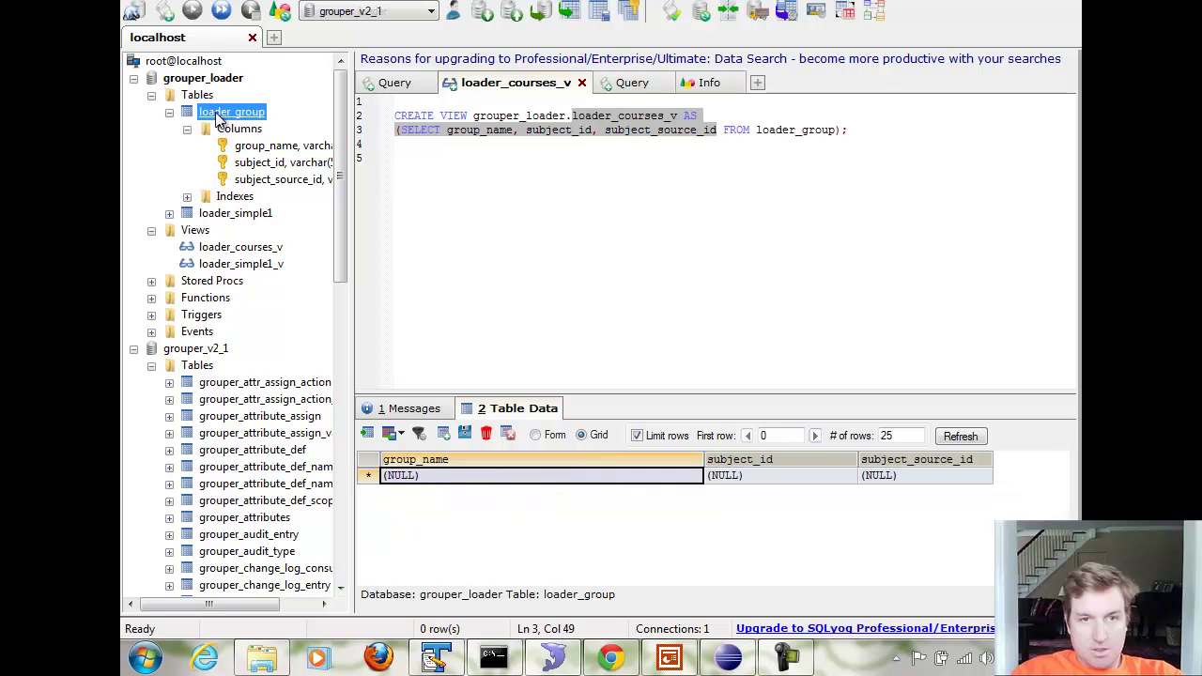
click(246, 216)
click(475, 509)
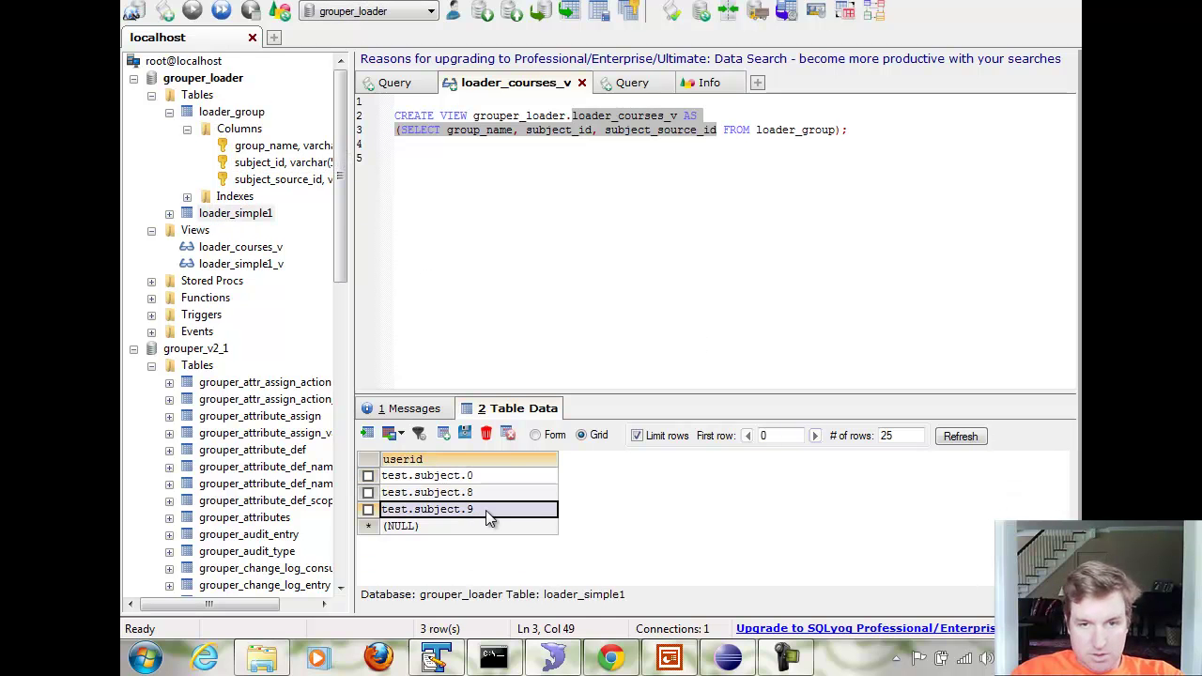
click(368, 509)
click(486, 433)
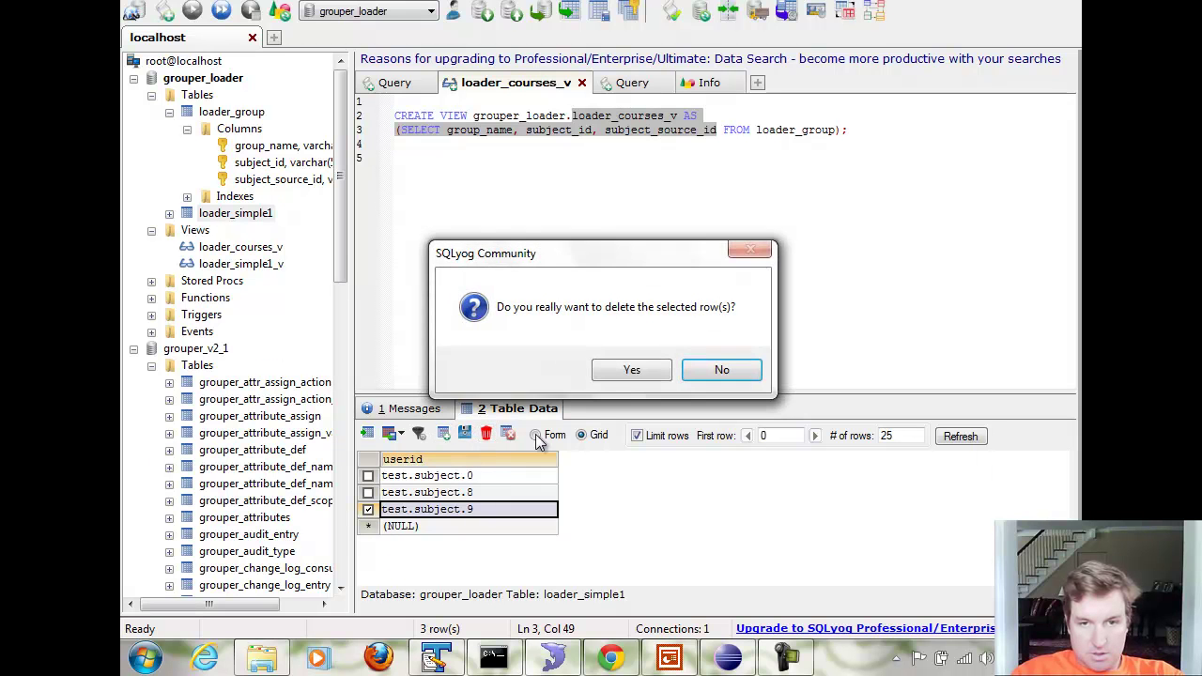
click(631, 370)
Step: Add a row with userid test.subject.4 to the loader_simple1 table and save it
click(418, 510)
text(test.subject.)
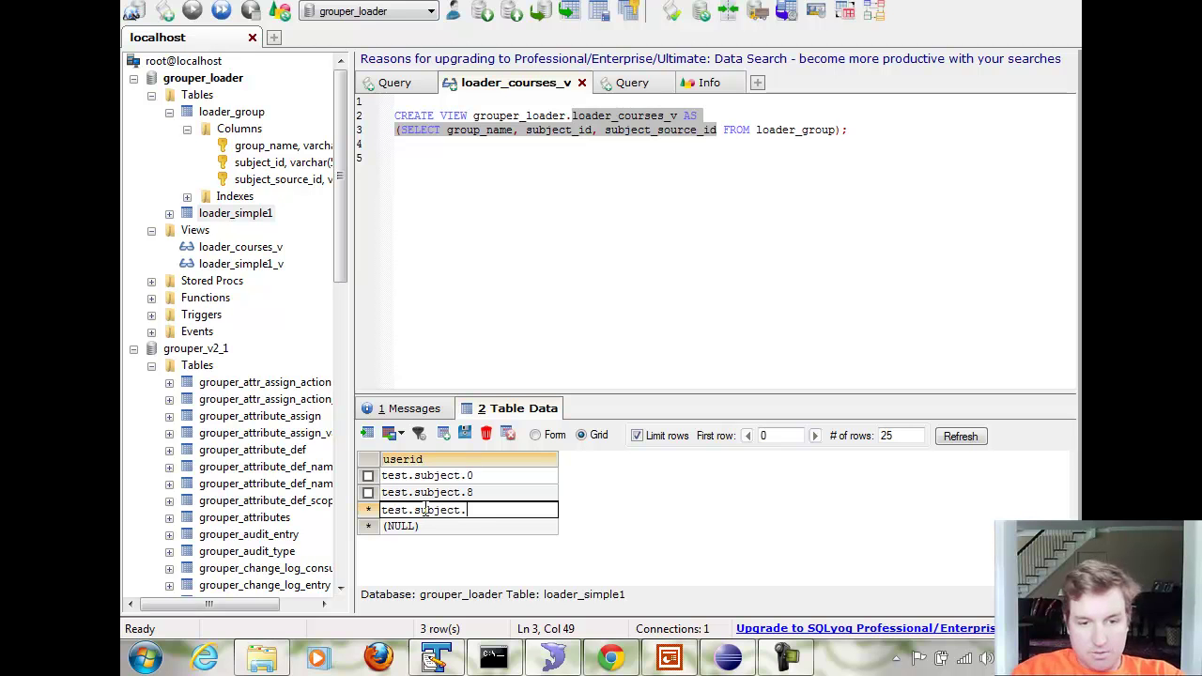
text(4)
click(611, 513)
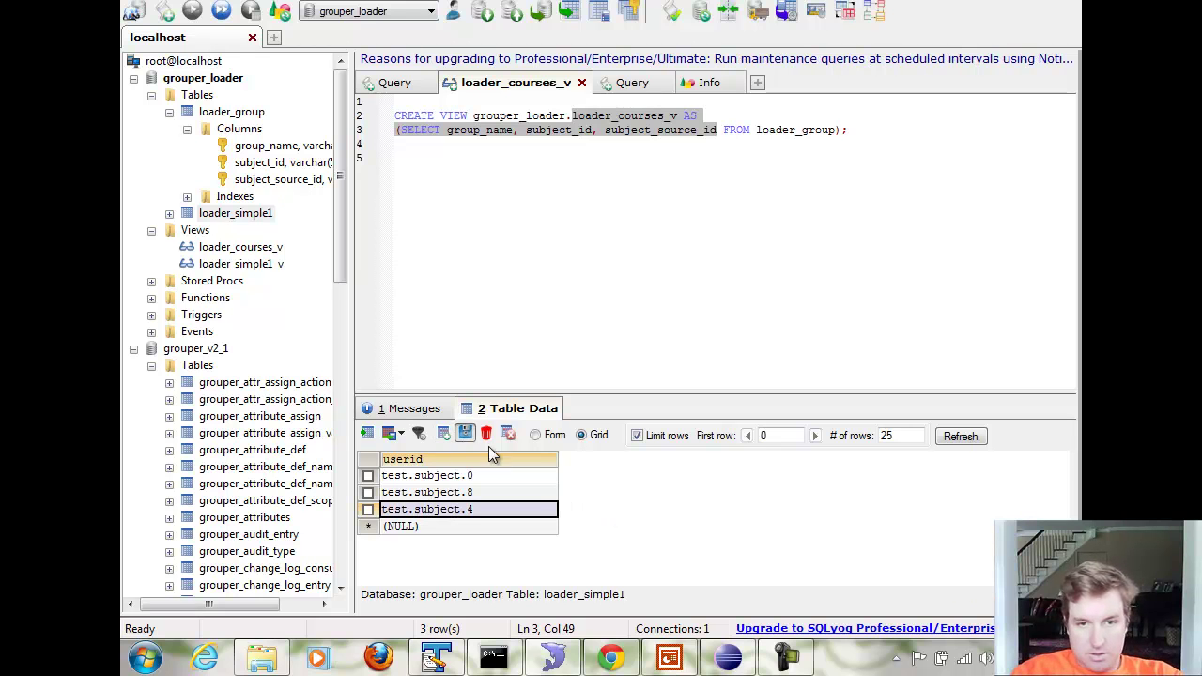
Step: Check the system clock to see whether the next scheduled loader run is due
click(1037, 657)
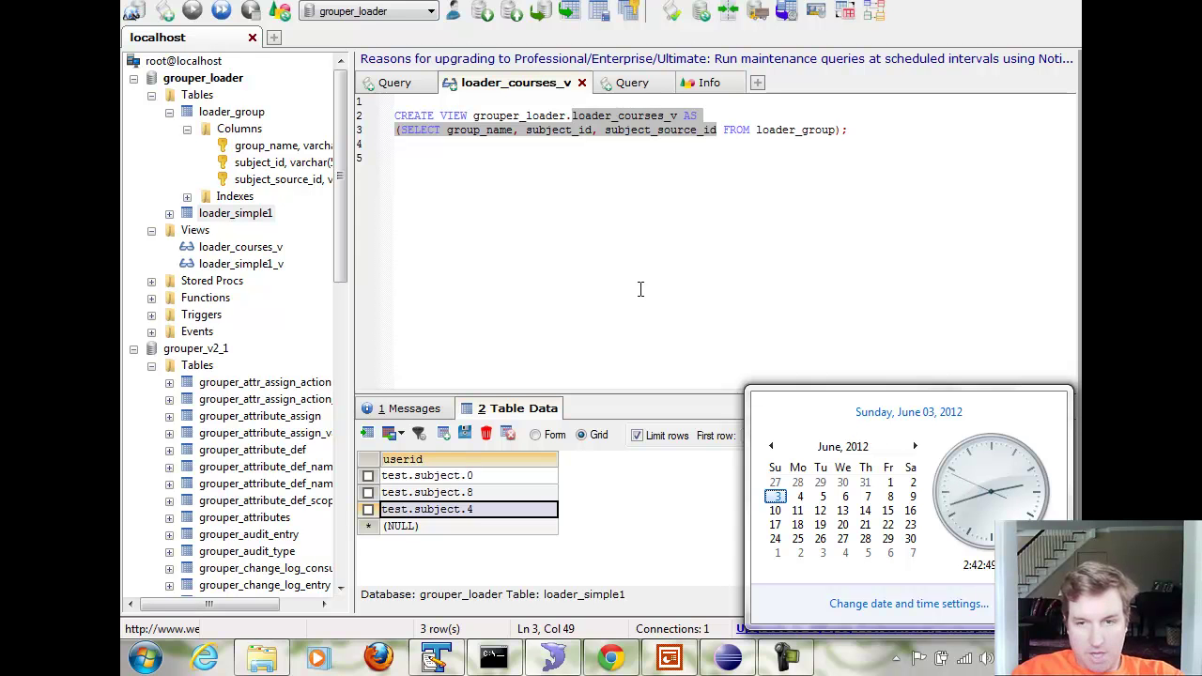
click(717, 338)
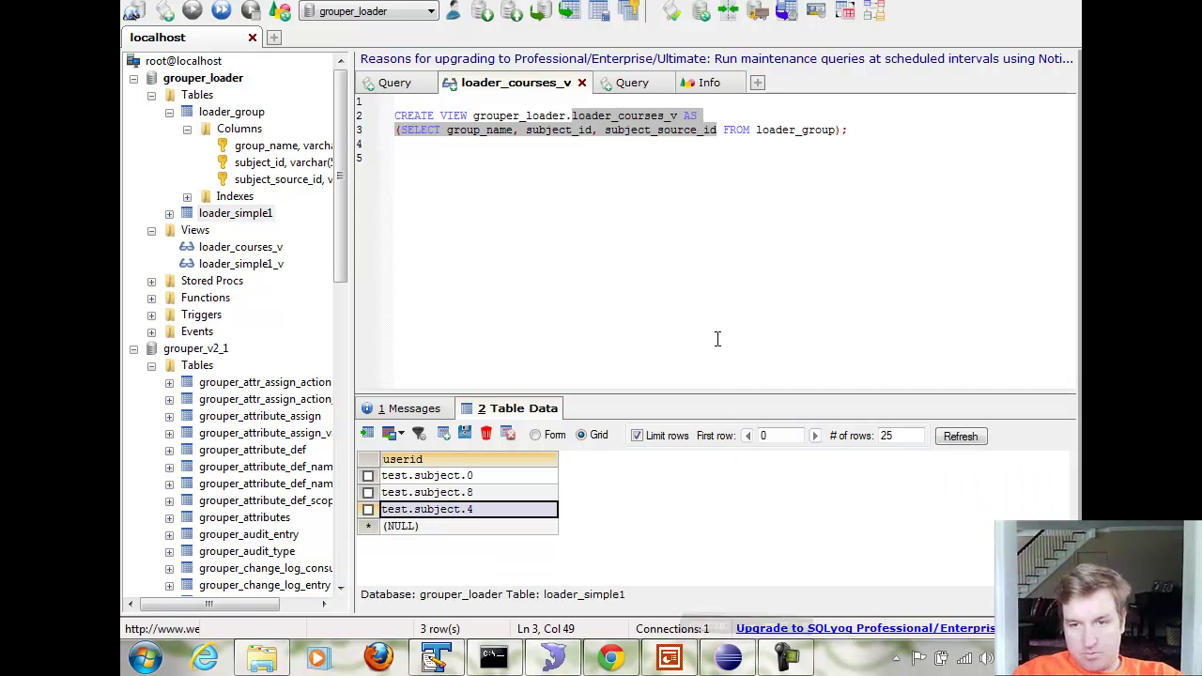
click(1165, 657)
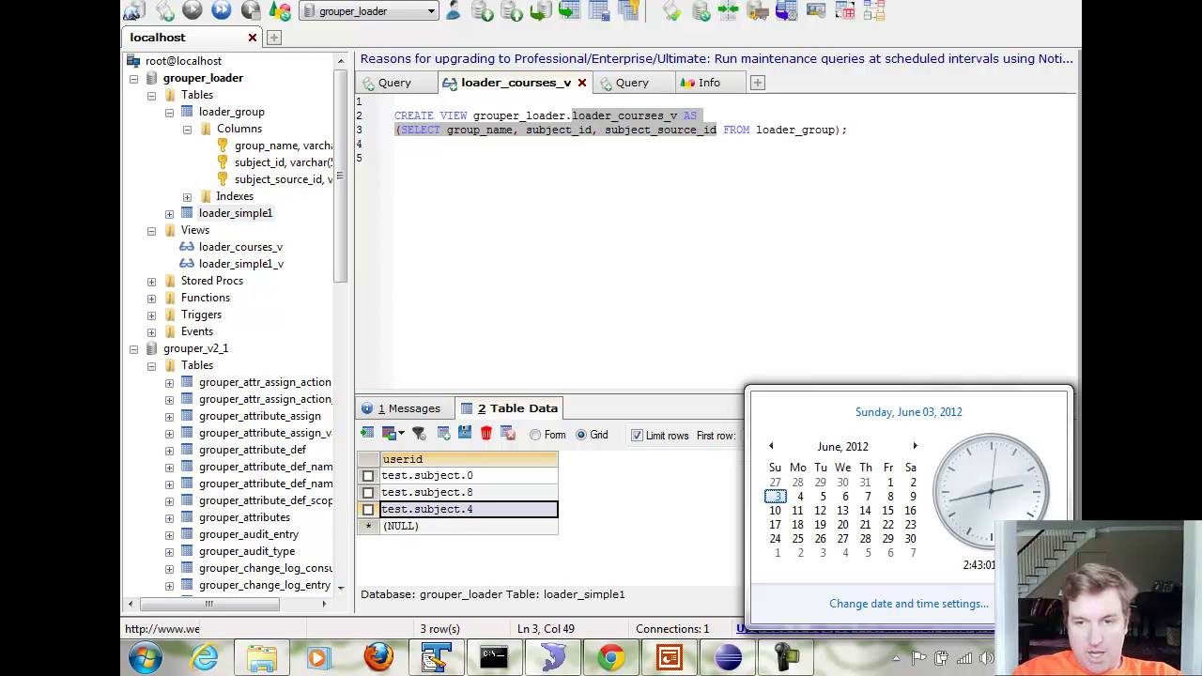
Step: Show the grouper_loader_log table data from grouper_v2_1 in SQLyog, sorted by started_time with the newest entries first
click(555, 662)
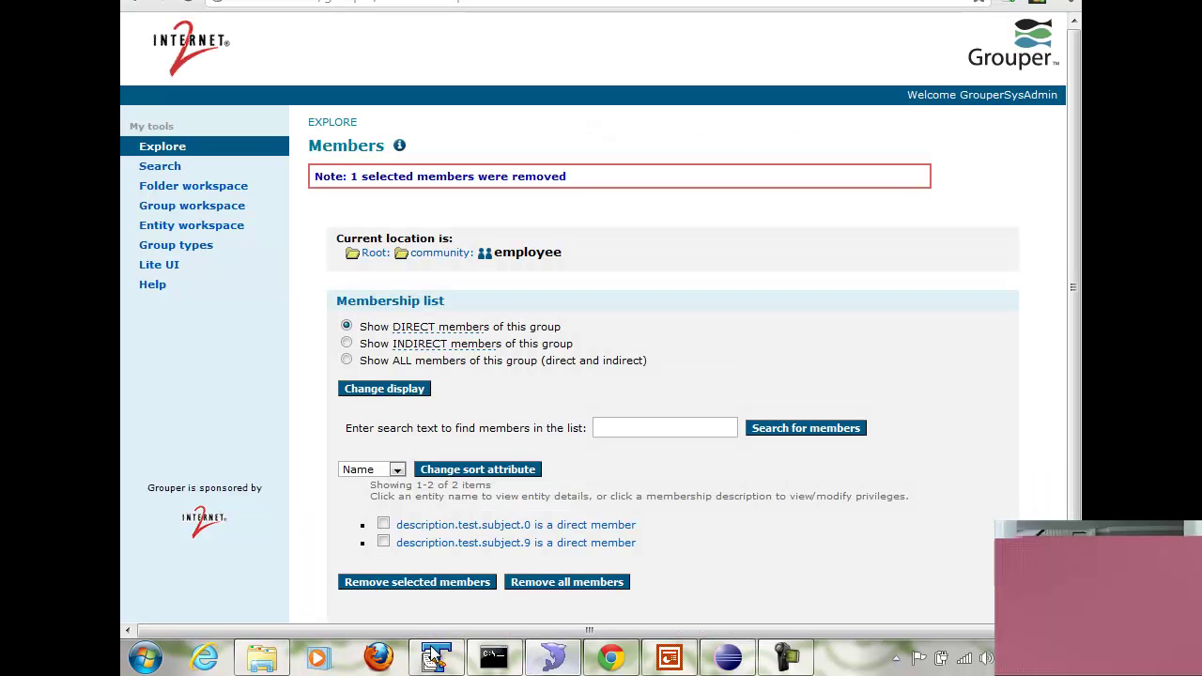
click(554, 662)
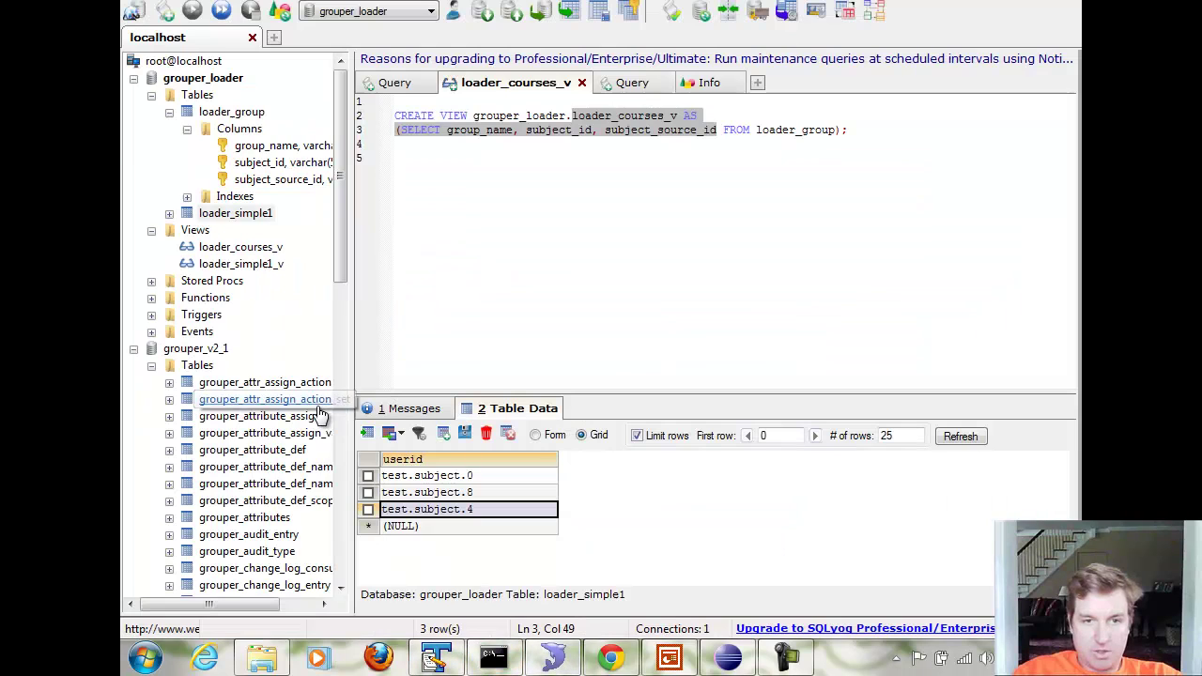
drag(344, 263, 363, 430)
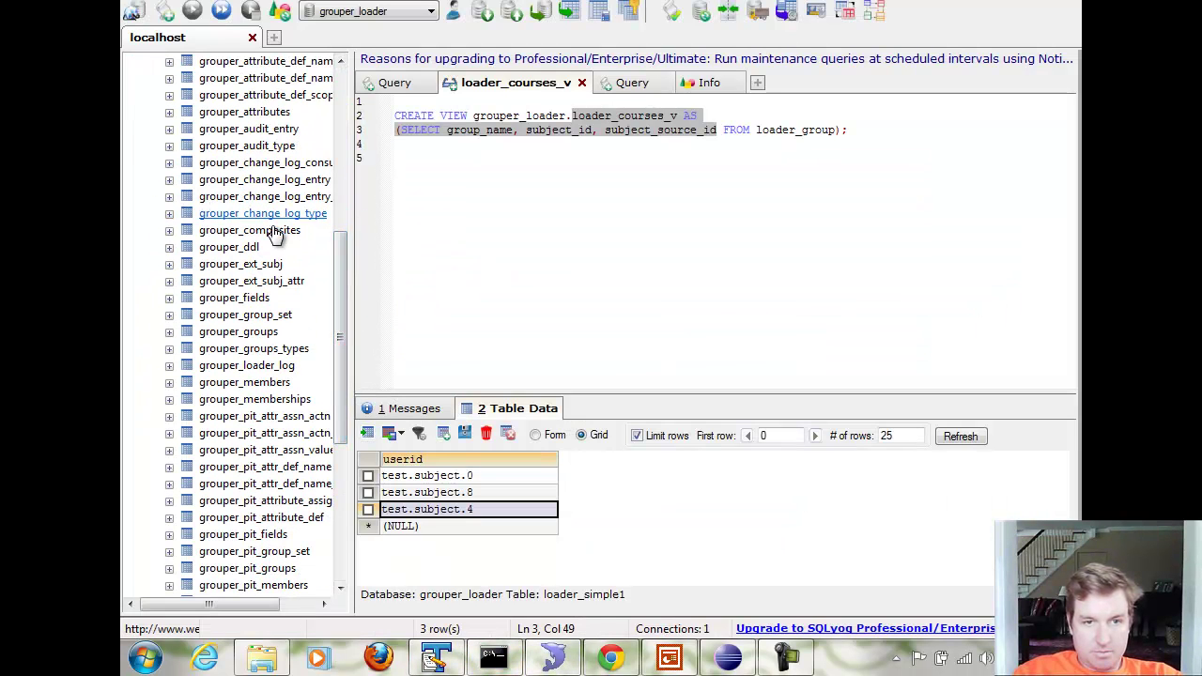
click(256, 366)
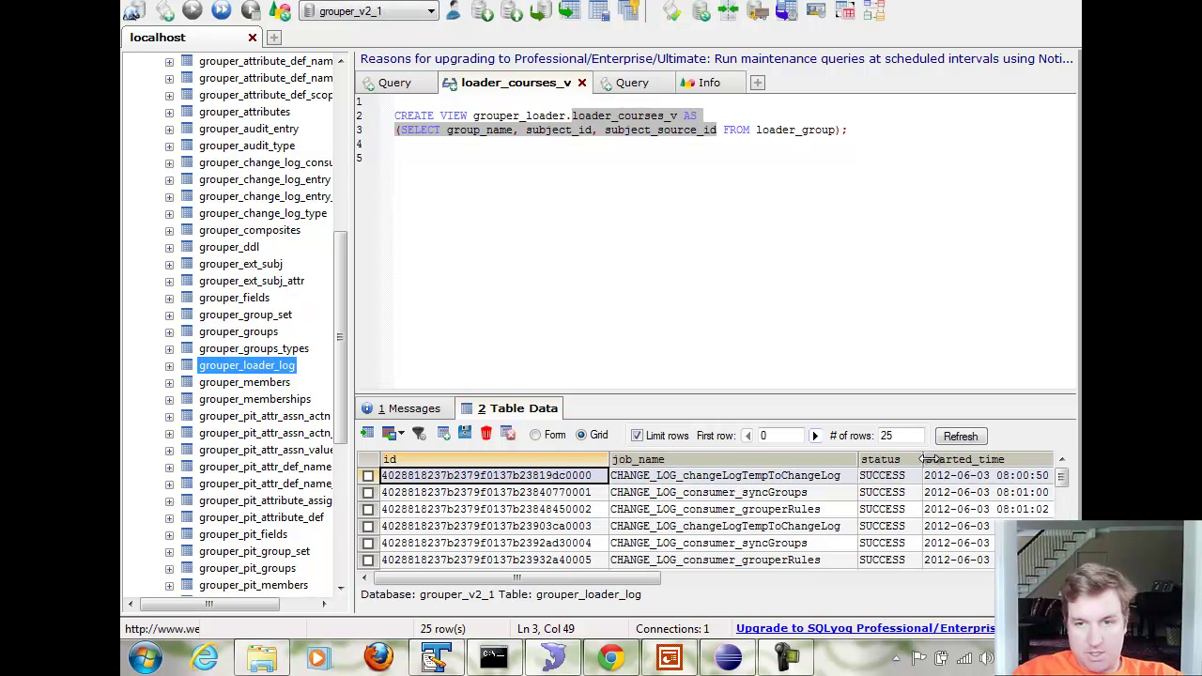
click(987, 460)
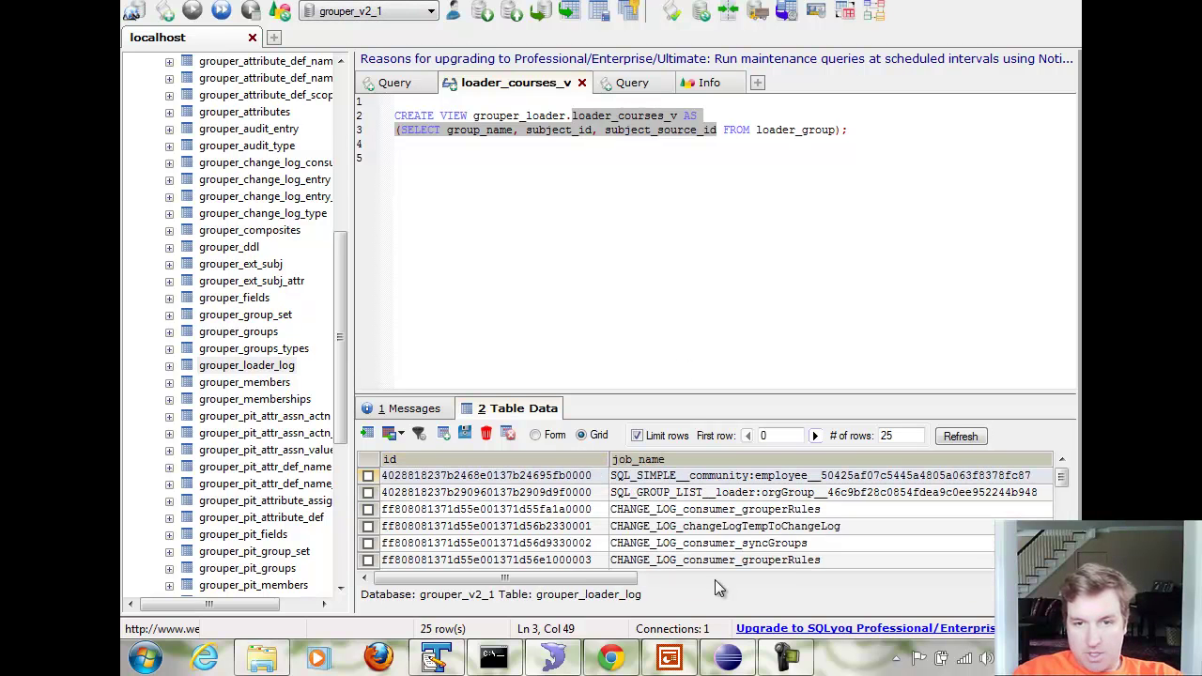
drag(571, 576, 641, 591)
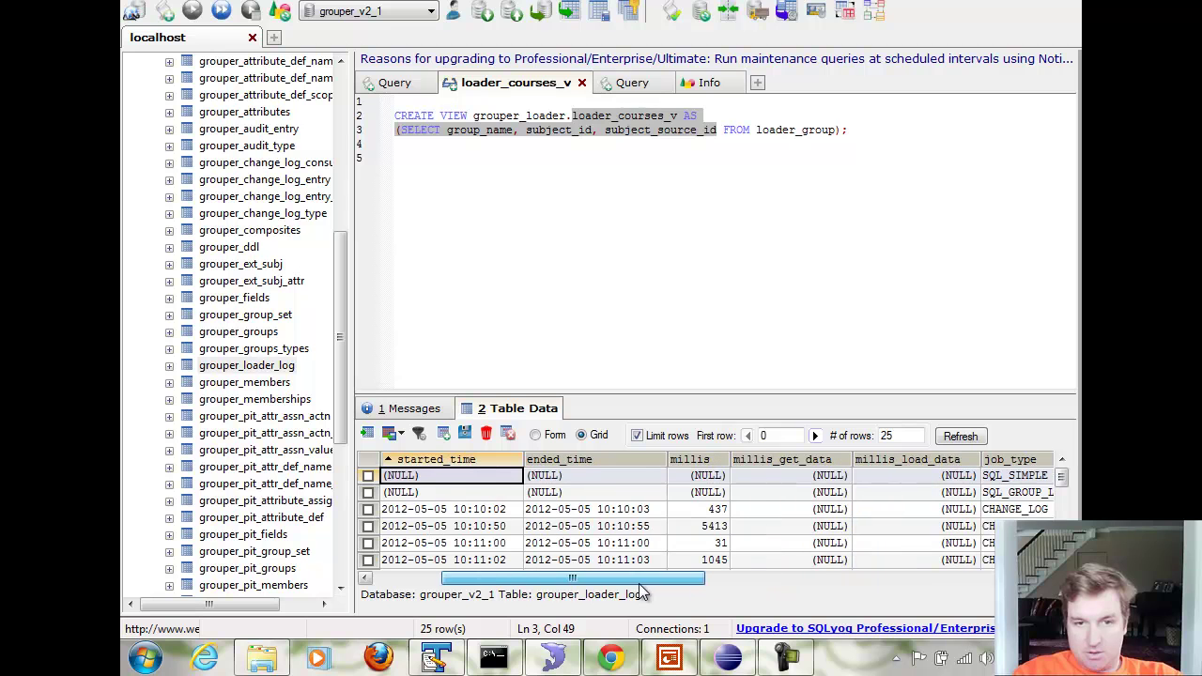
click(430, 459)
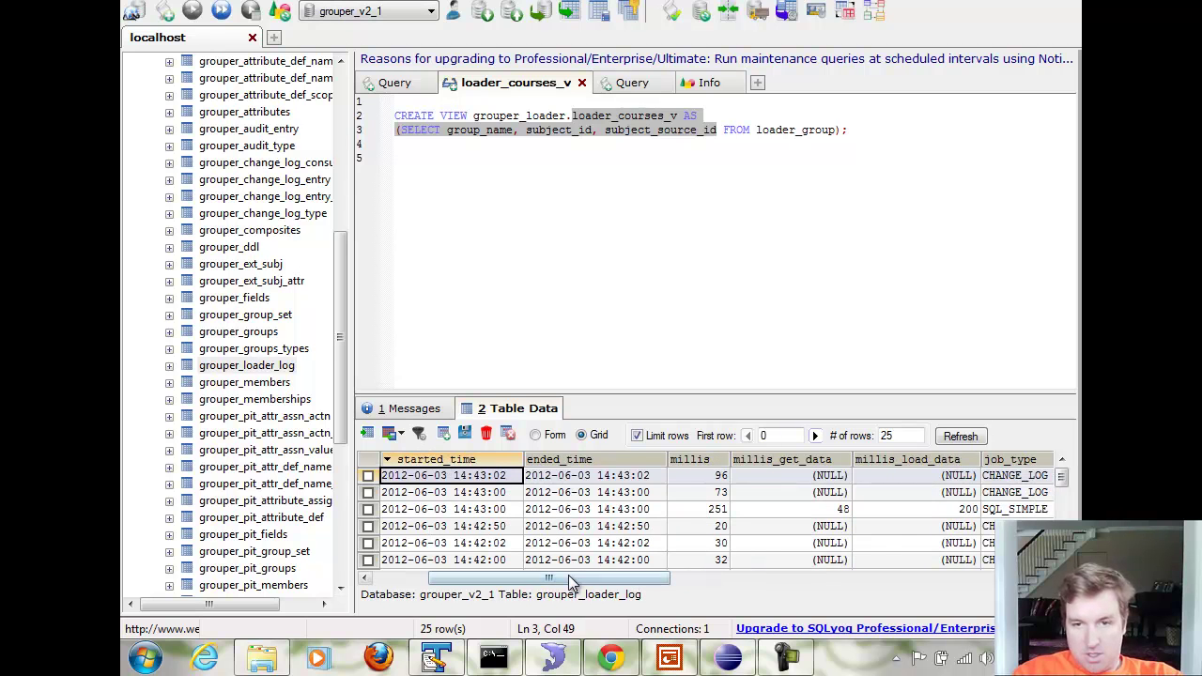
Step: Examine the latest community:employee SQL_SIMPLE log row across its job name, timings, schedule type, message, and insert, update and delete counts
drag(571, 582, 629, 583)
click(673, 512)
key(Left)
key(Left)
key(Left)
key(Left)
key(Left)
key(Left)
key(Left)
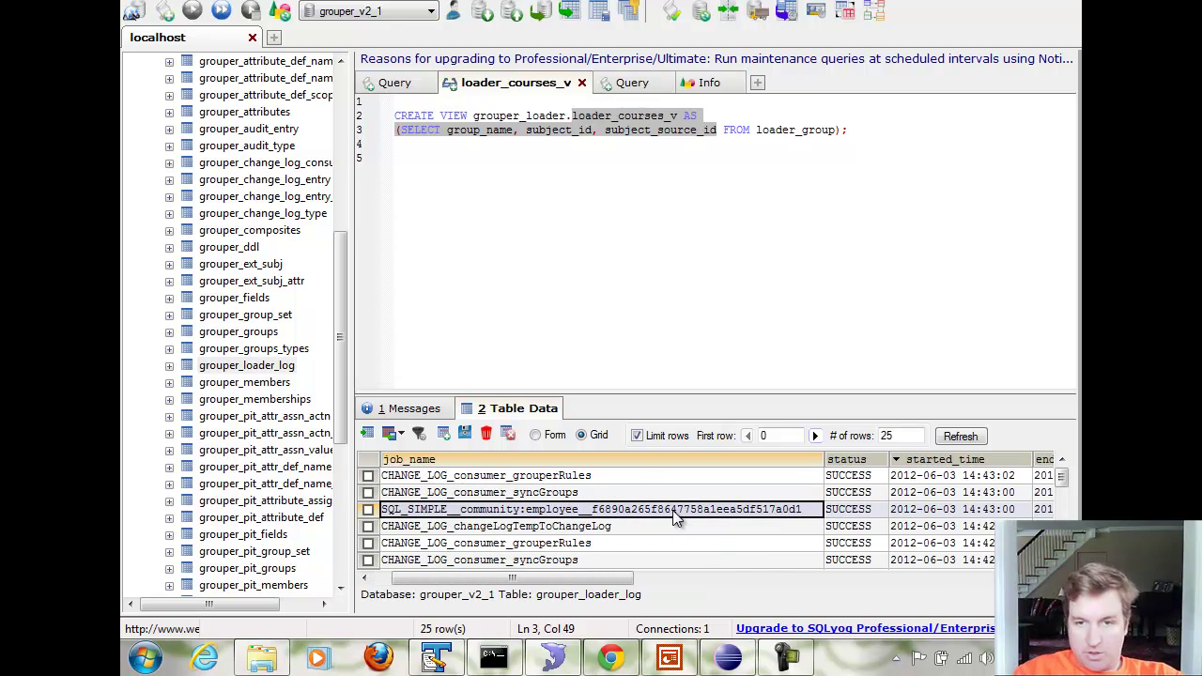
key(Right)
key(Right)
key(Right)
key(Right)
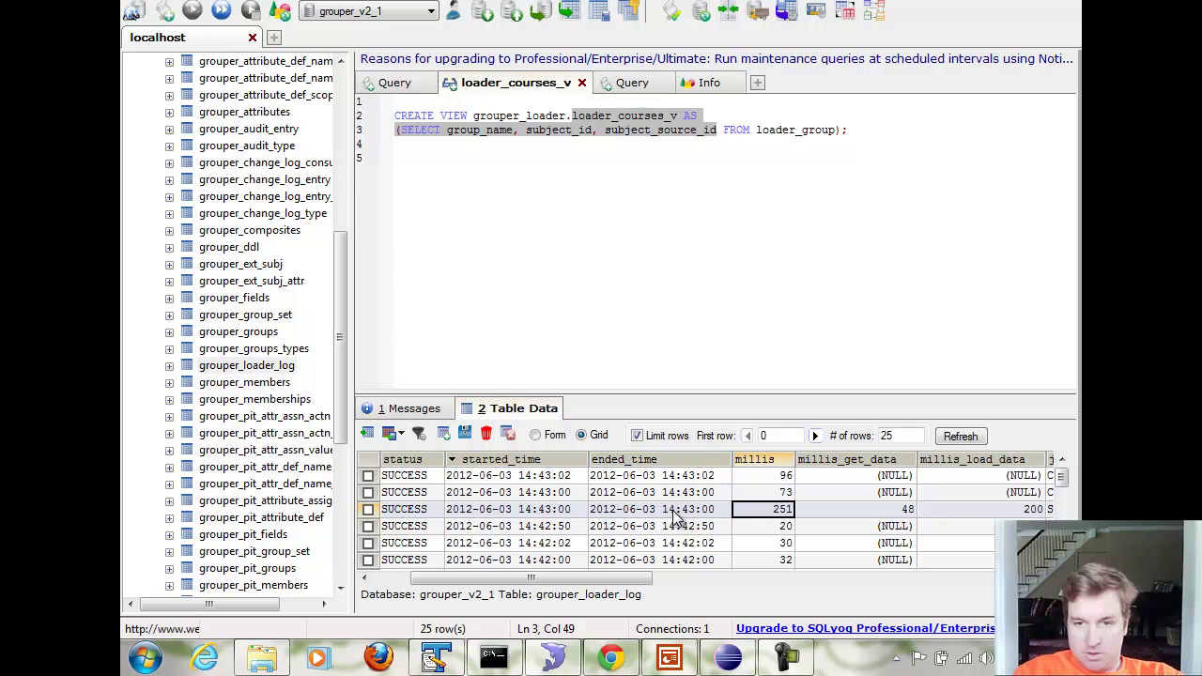
key(Right)
key(Right)
key(Right)
key(Right)
key(Right)
key(Right)
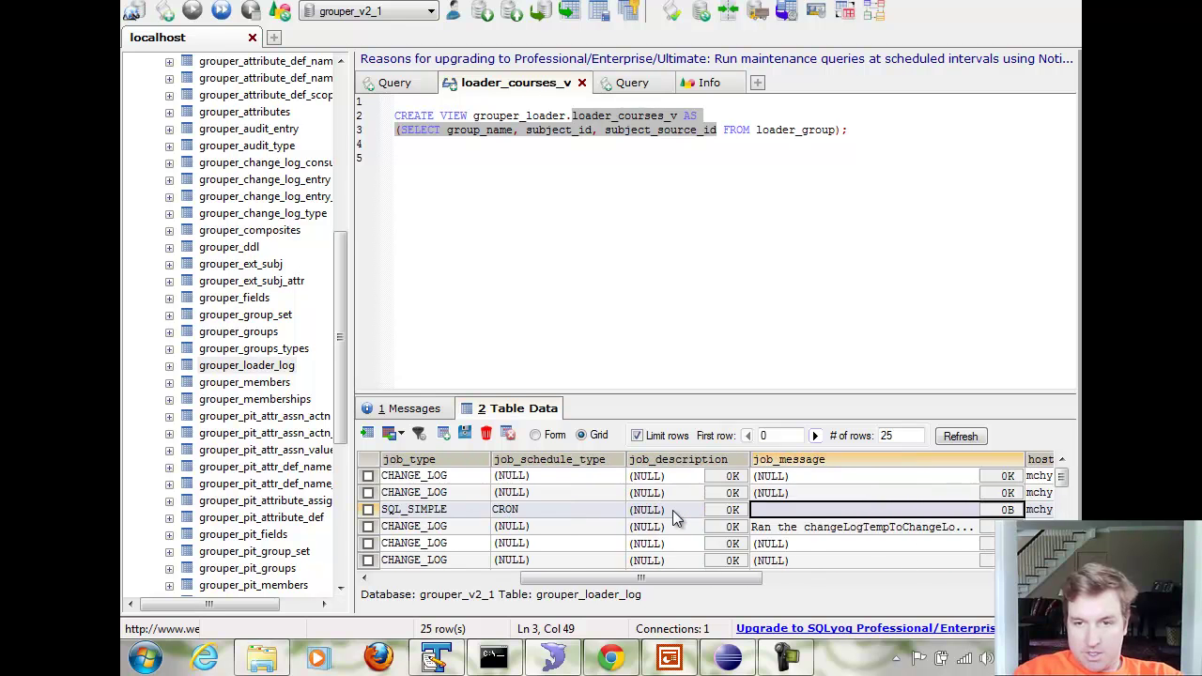
key(Right)
key(Right)
key(Right)
key(Right)
key(Right)
key(Right)
key(Right)
key(Right)
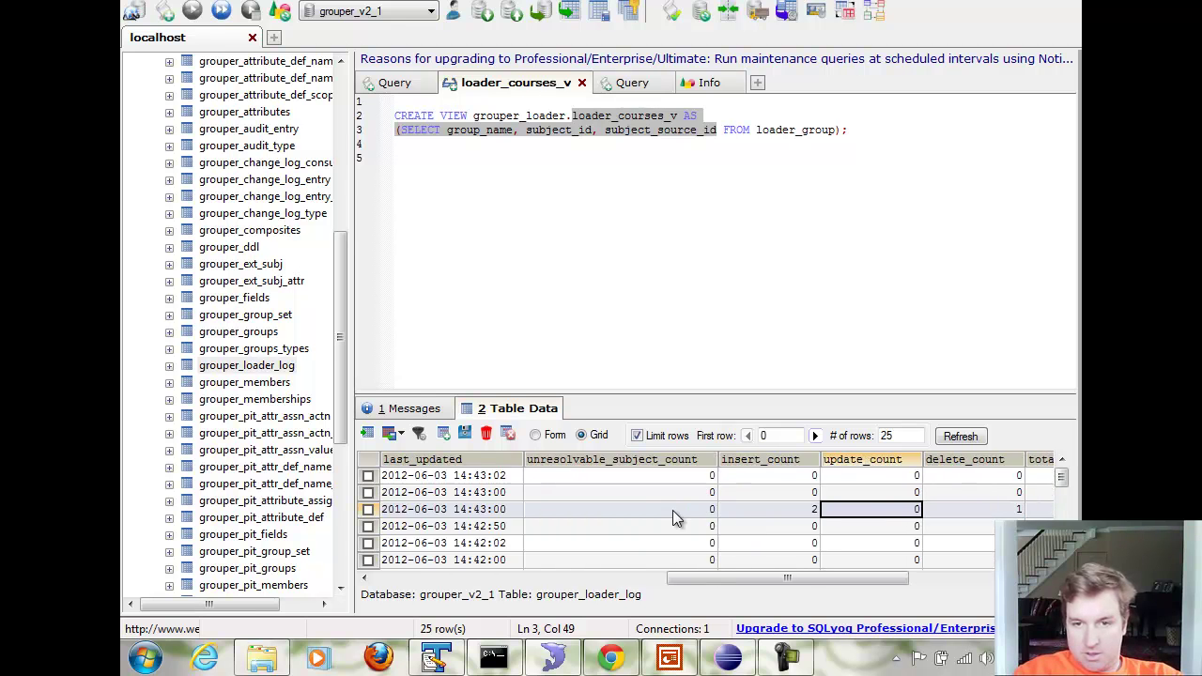
key(Right)
key(Left)
key(Left)
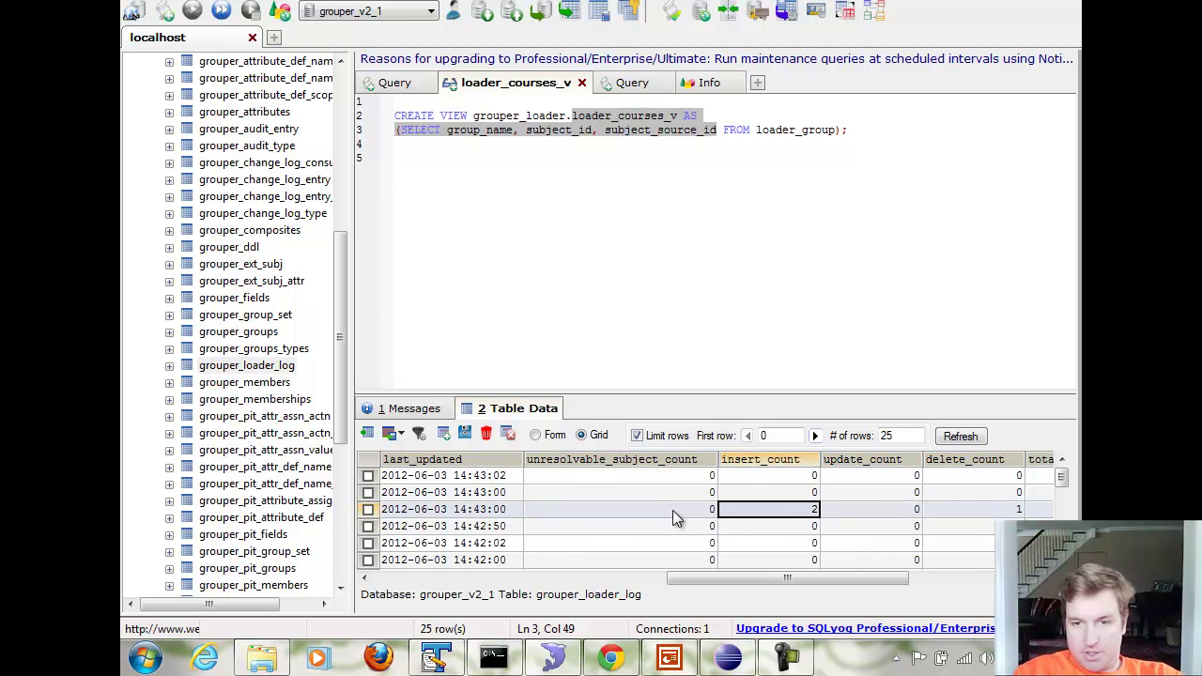
key(Right)
key(Right)
key(Right)
key(Right)
key(Right)
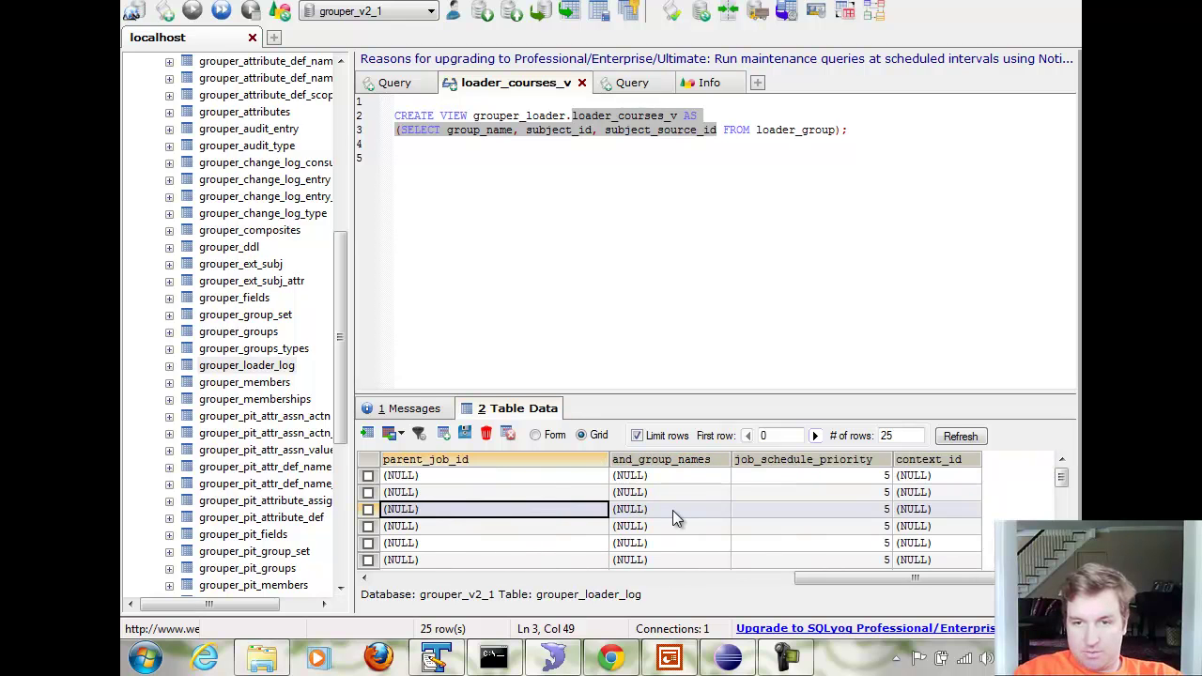
key(Right)
key(Right)
key(Right)
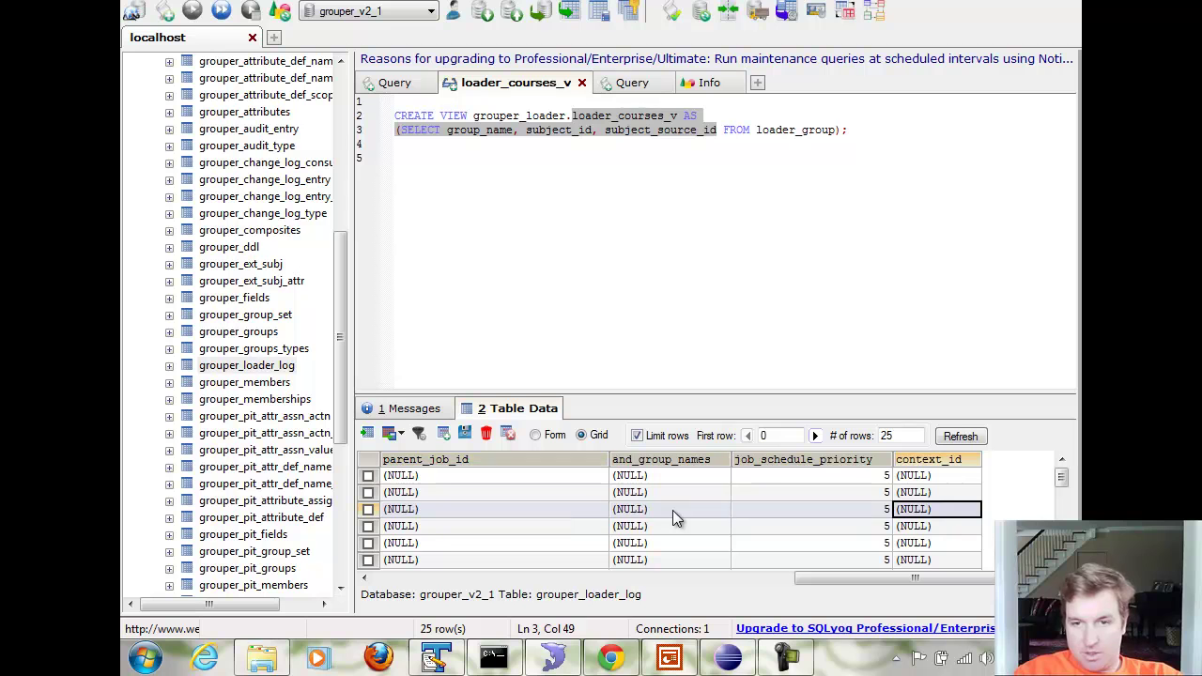
key(Left)
key(Left)
key(Left)
key(Left)
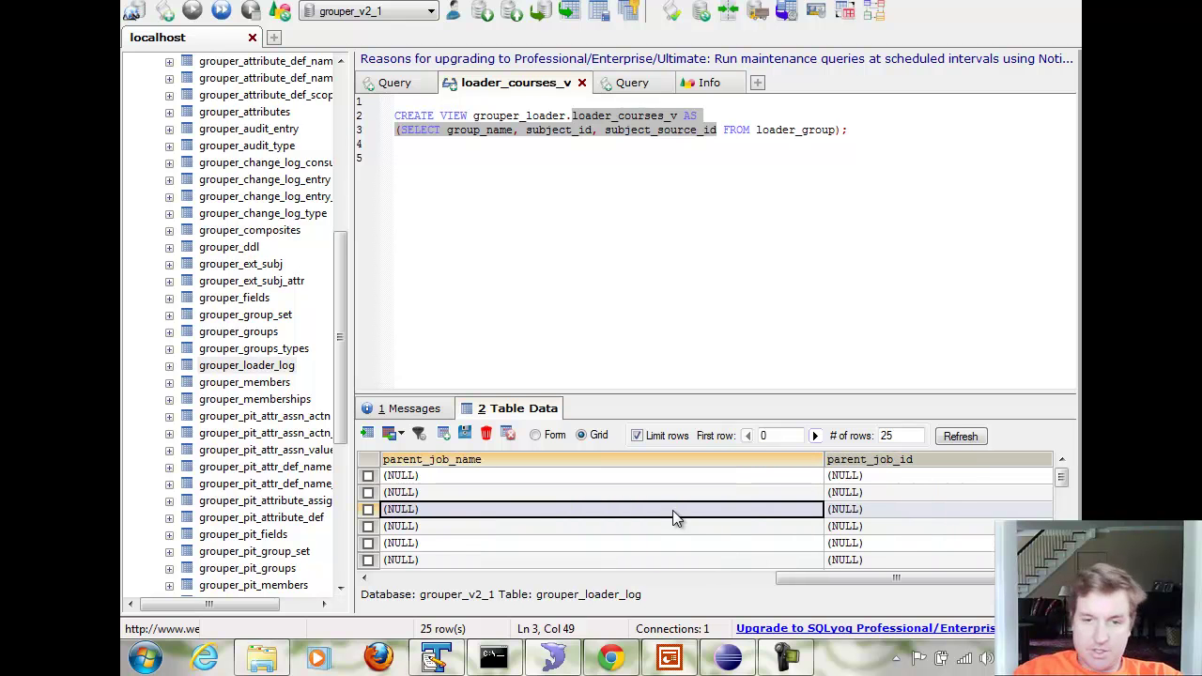
Step: Switch to Chrome and refresh the employee group's direct membership list to check the members after the loader run
click(610, 658)
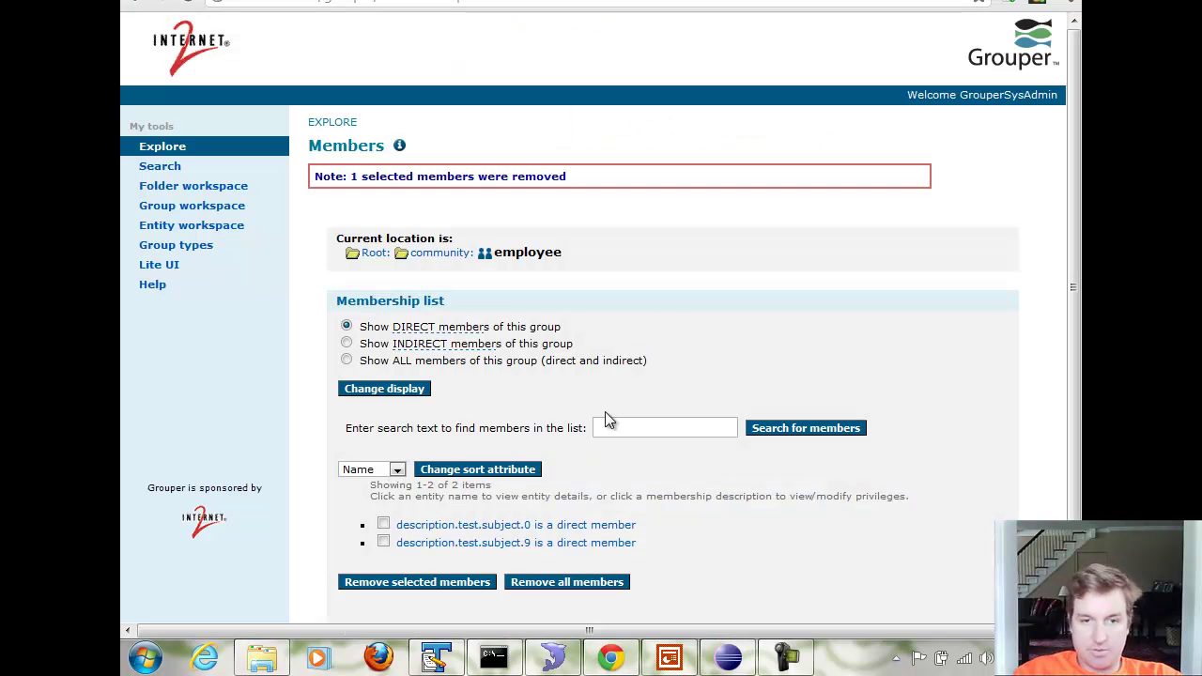
click(368, 389)
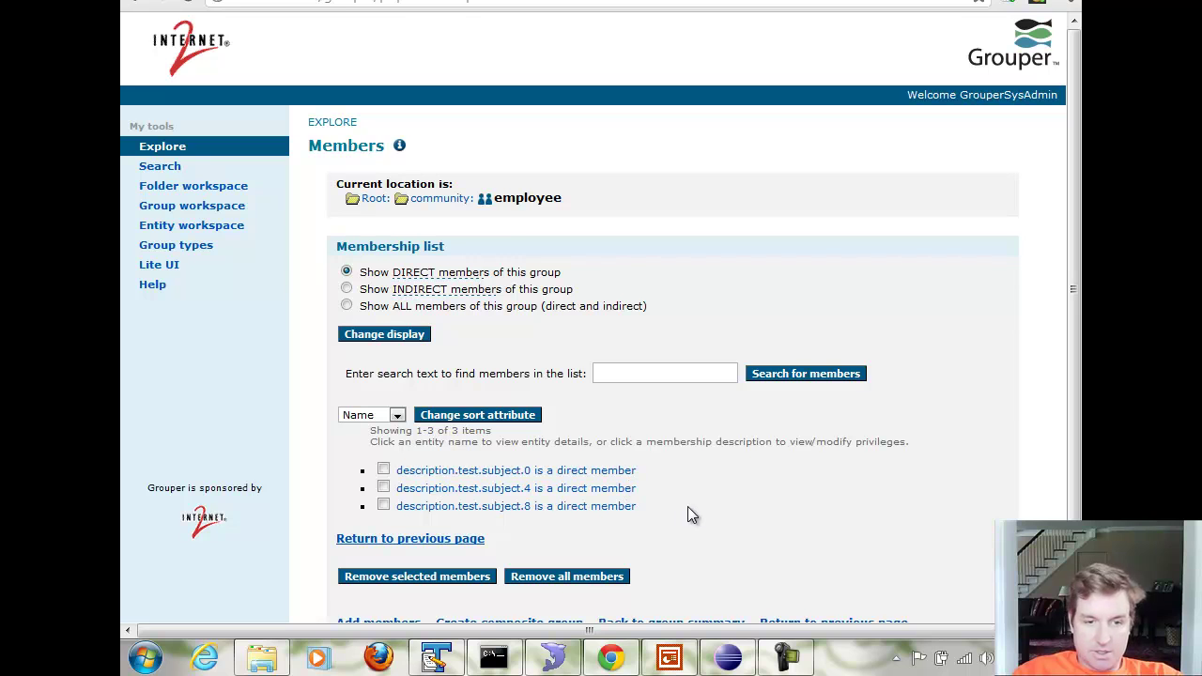
Step: Switch to SQLyog and replace the loader_group insert statements with "SELECT group_name, subject_id, subject_source_id FROM loader_courses_v"
key(alt+Tab)
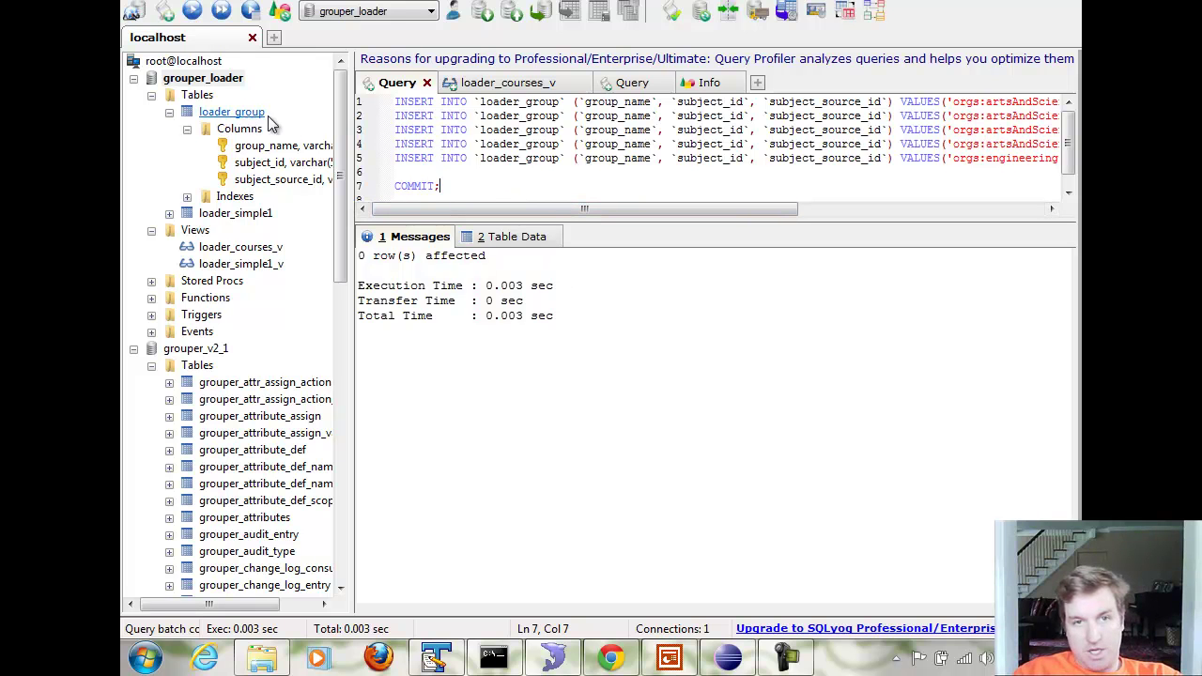
mouse_move(448, 208)
mouse_down()
mouse_move(681, 212)
mouse_move(451, 213)
mouse_up()
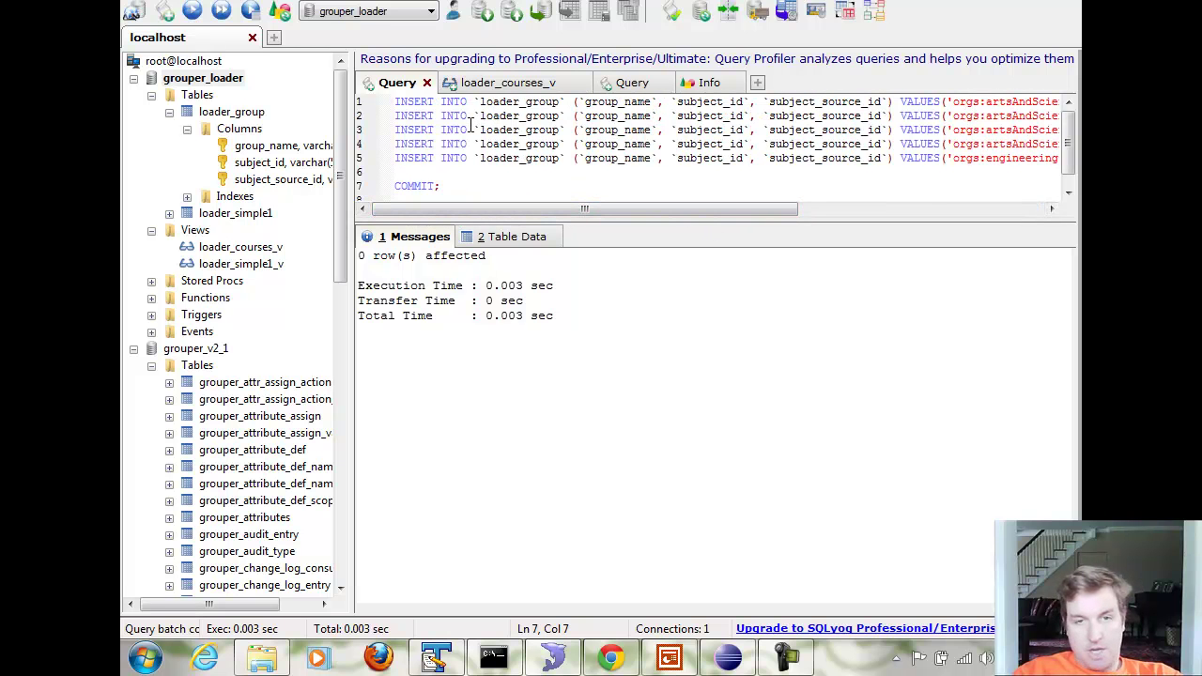
key(ctrl+a)
text(SELECT group_name, subject_id, subject_source_id FROM loader_courses_v)
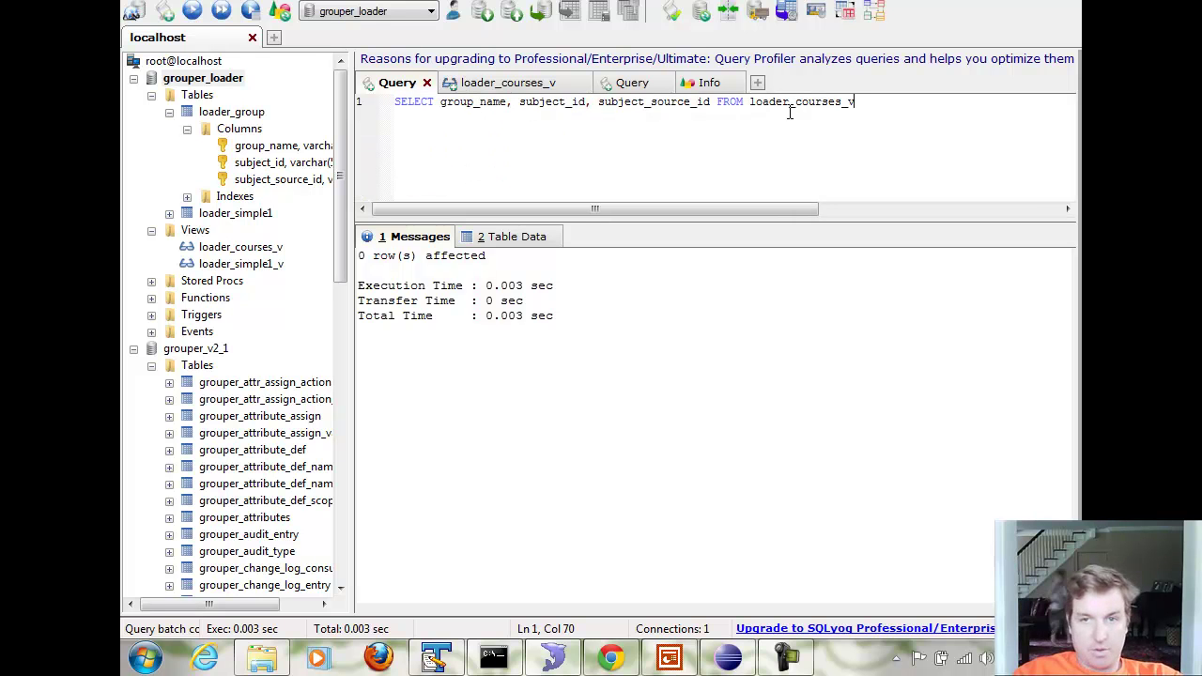
Step: Run the loader_courses_v query to view its rows, and switch to the PowerPoint slide listing the group-list job's loader attributes
click(193, 12)
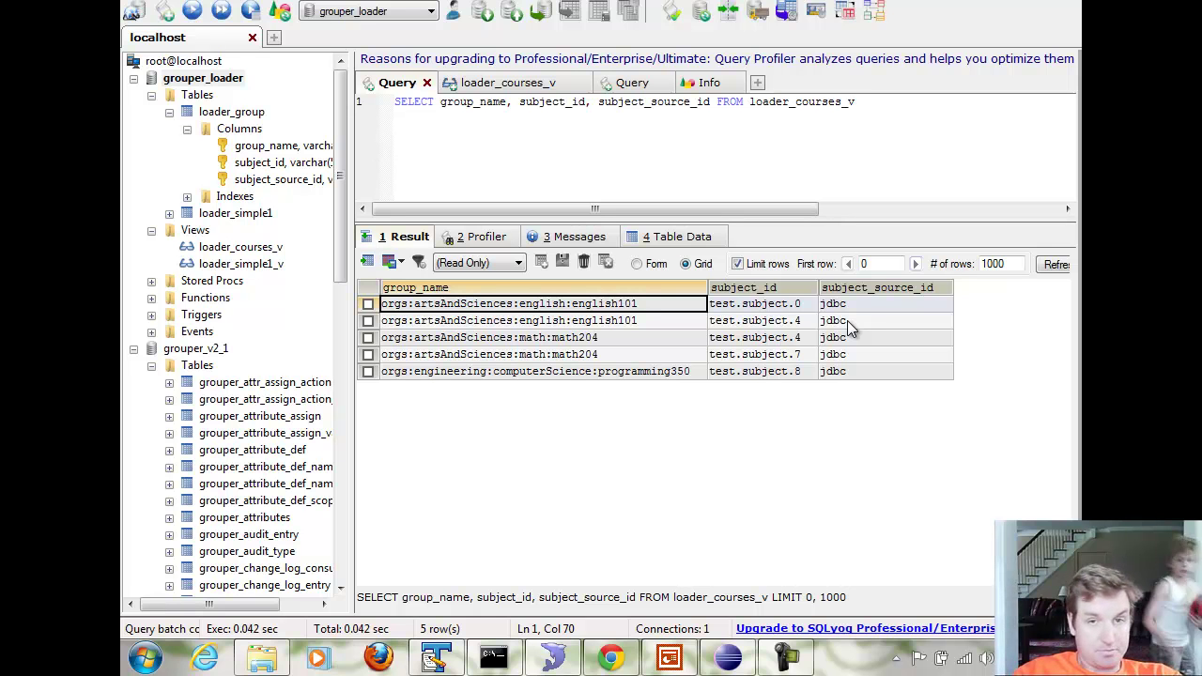
key(alt+Tab)
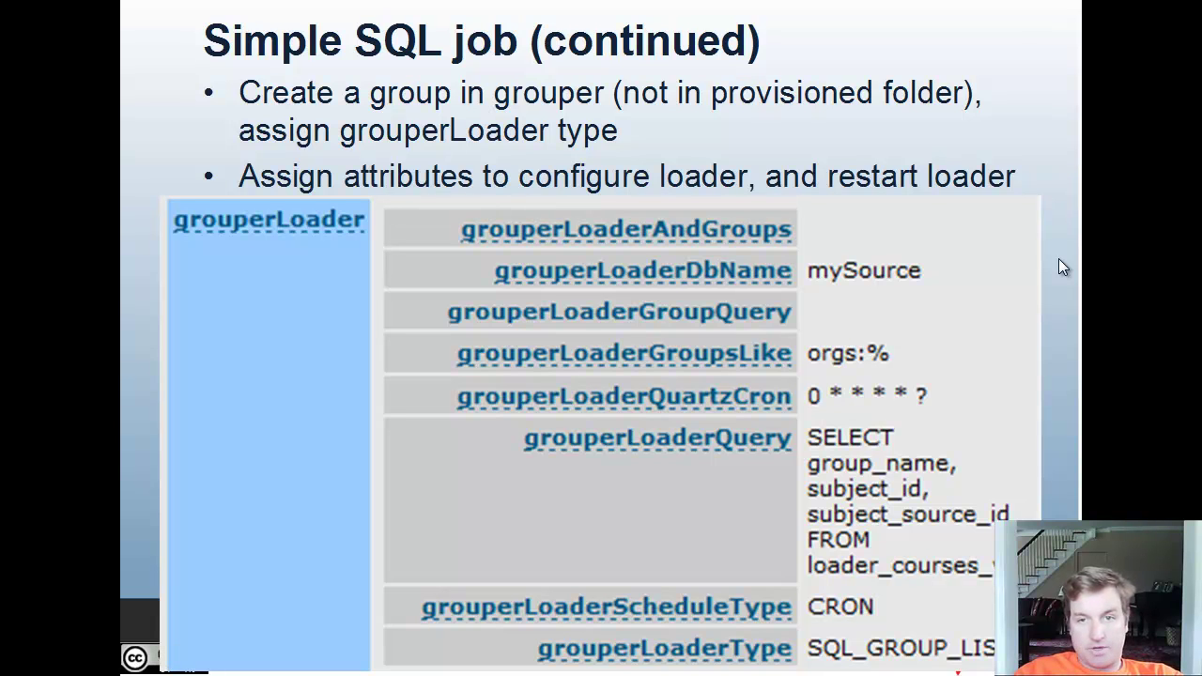
Step: Switch to Chrome and start a new group in the loader folder with both name and ID set to orgGroup
key(alt+Tab)
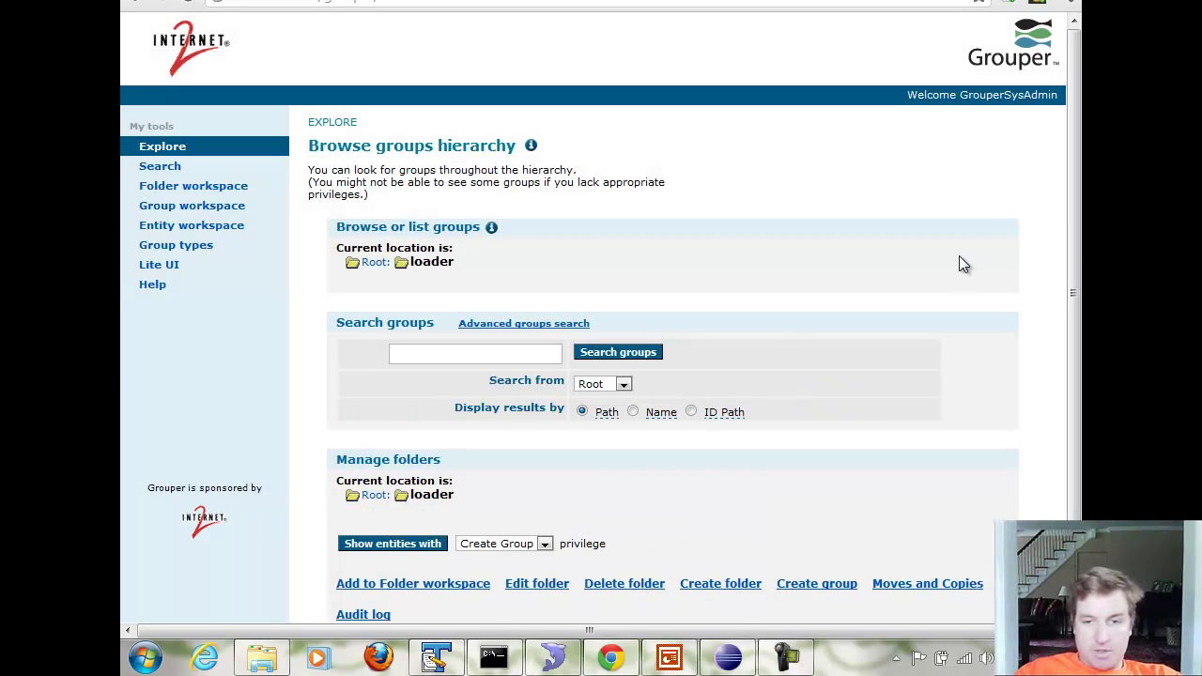
click(822, 585)
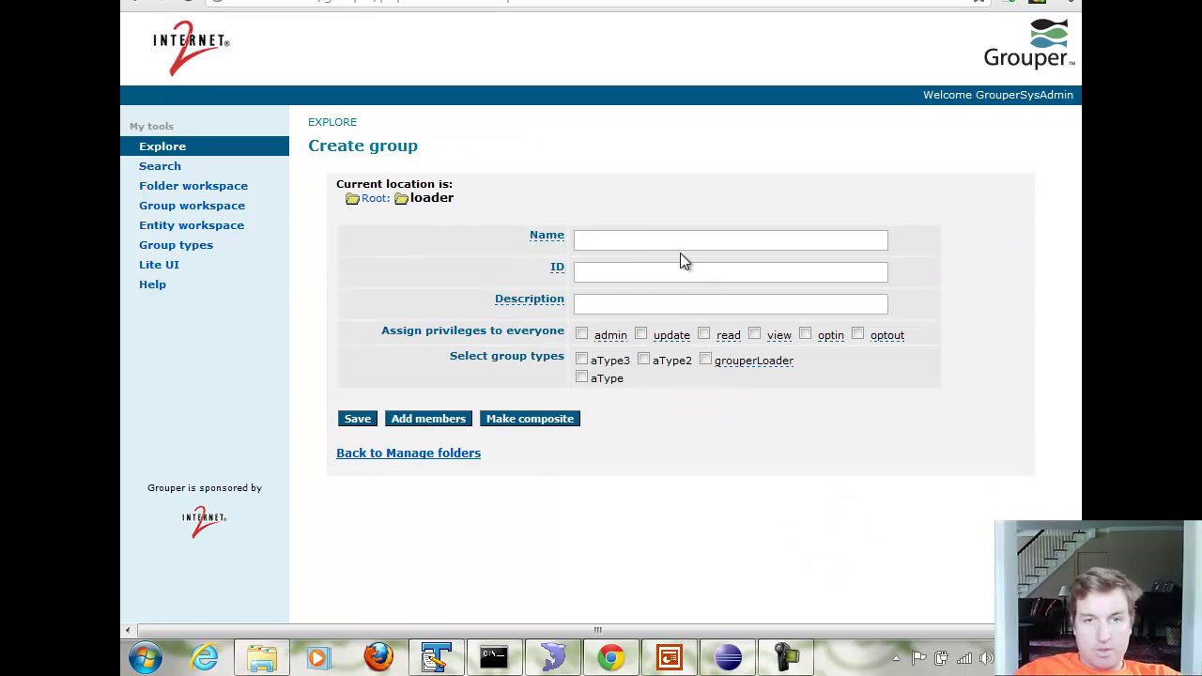
click(641, 246)
click(640, 246)
key(Down)
key(Down)
key(Return)
click(635, 270)
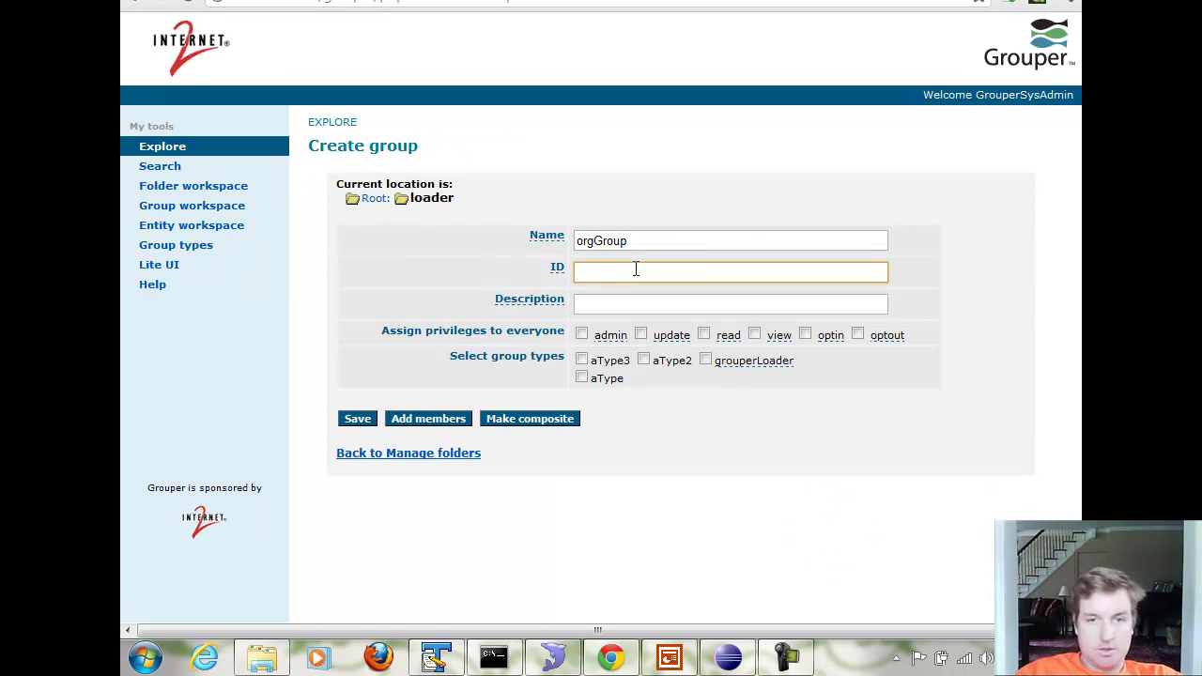
click(634, 270)
key(Down)
key(Down)
key(Return)
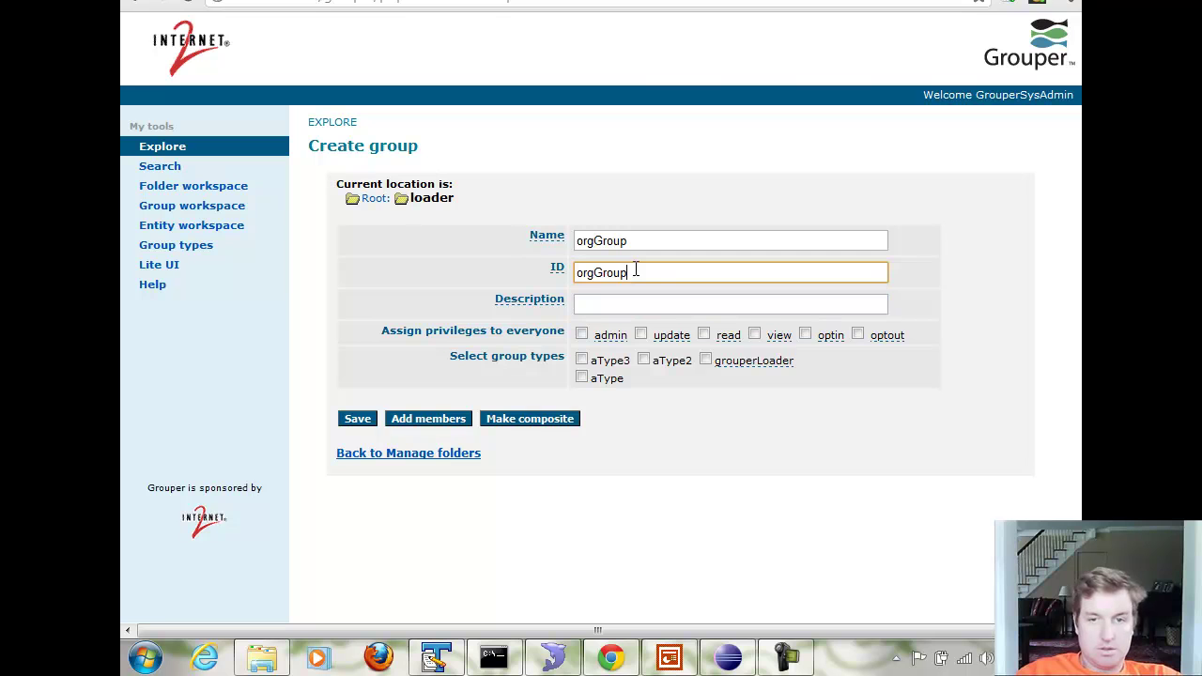
Step: Assign the grouperLoader type to the new group, save it, and open its attributes for editing
click(706, 361)
click(358, 421)
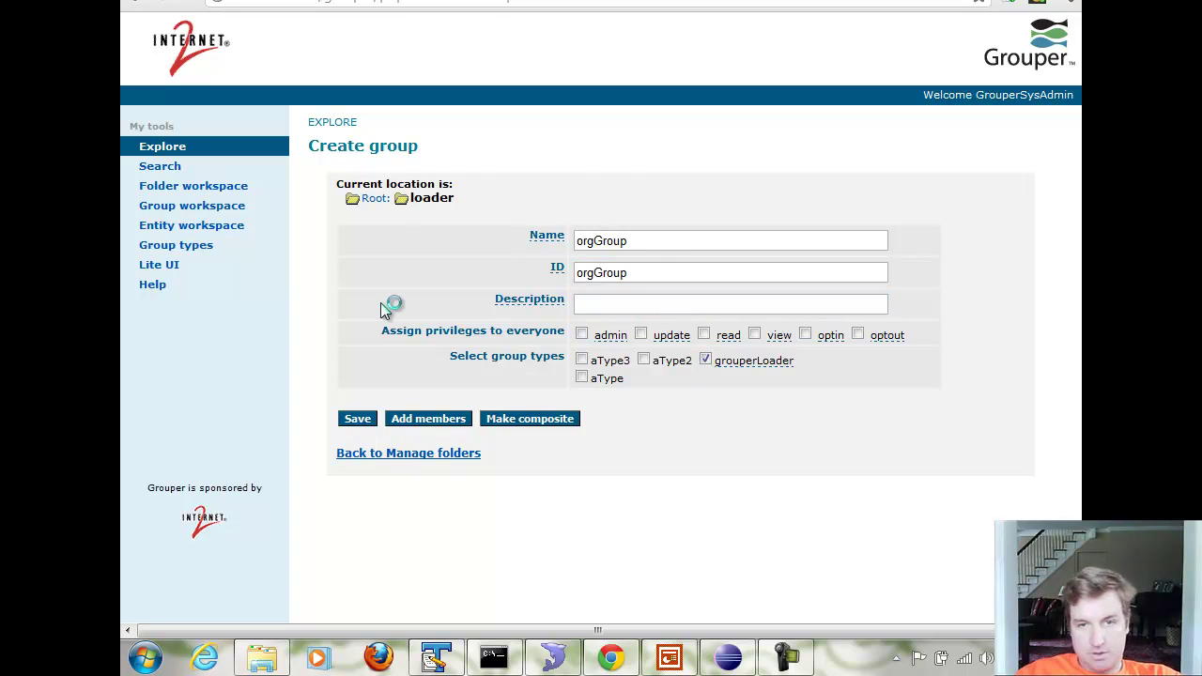
scroll(831, 306, down, 3)
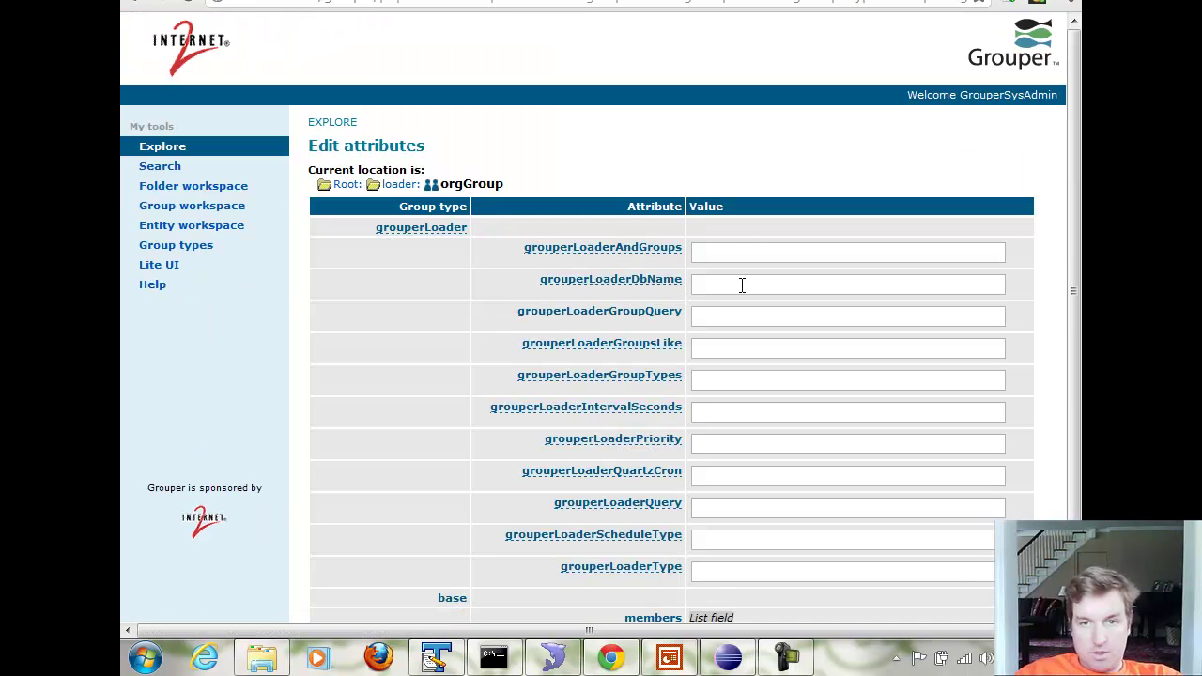
Step: Set orgGroup's grouperLoaderDbName to mySource and its grouperLoaderQuartzCron to "0 * * * * ?"
click(742, 286)
key(Down)
key(Down)
key(Return)
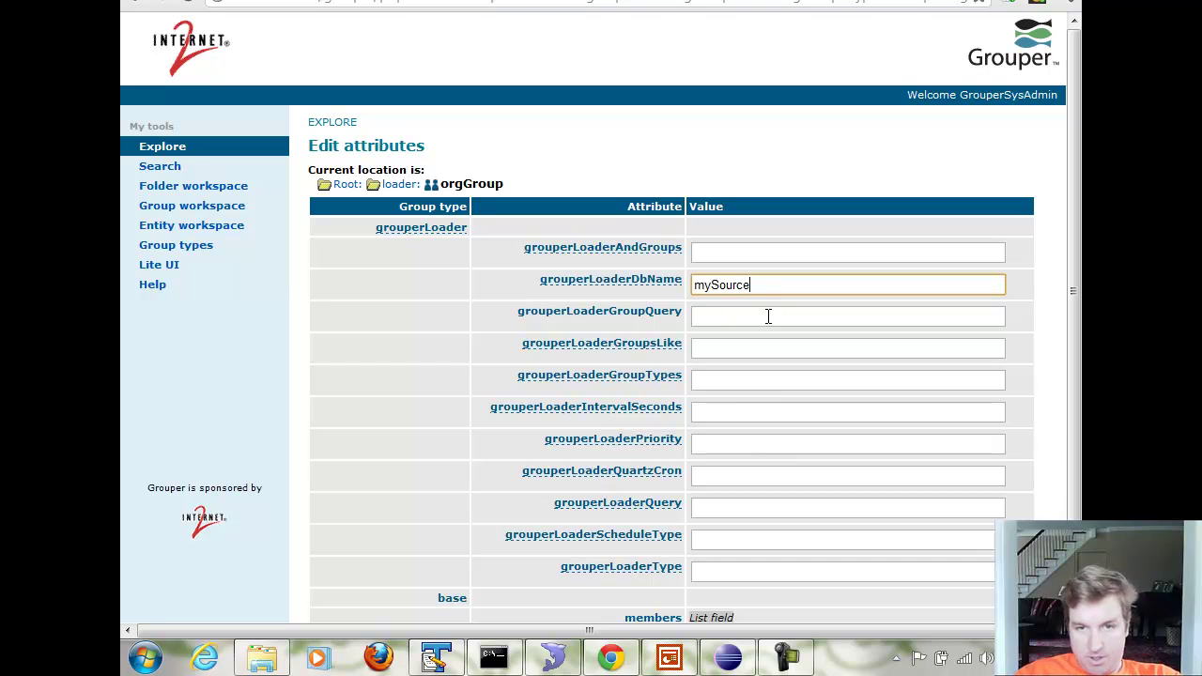
click(746, 478)
key(Down)
key(Down)
key(Return)
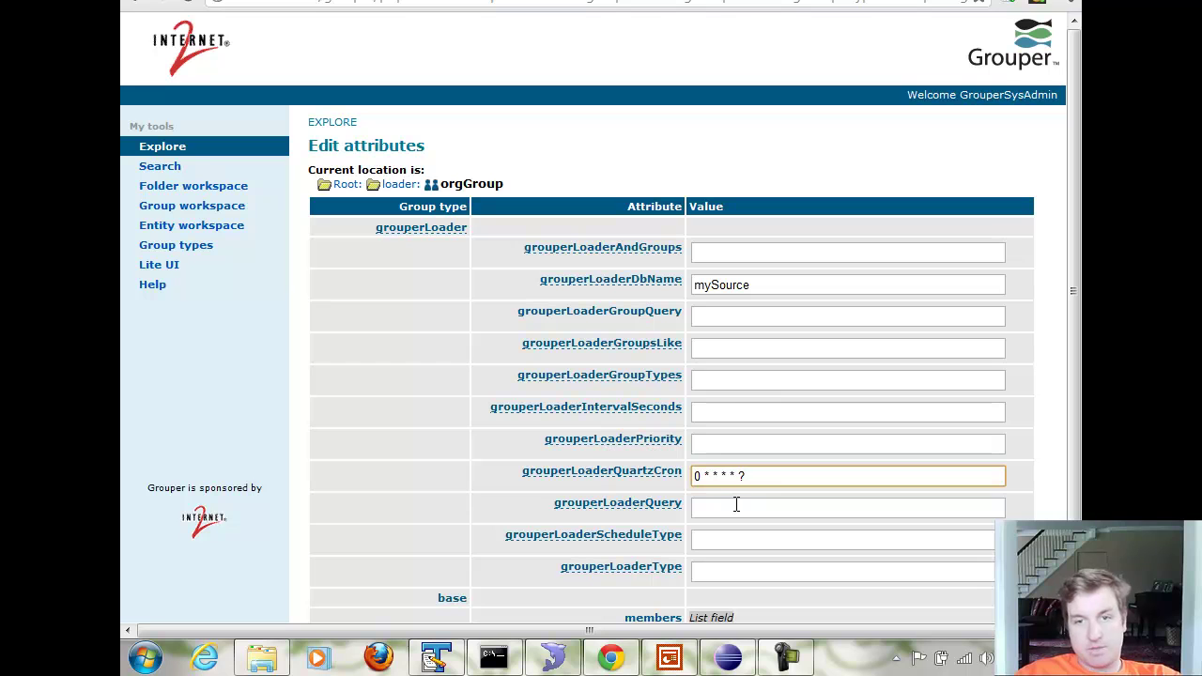
Step: Set orgGroup's grouperLoaderQuery to "SELECT group_name, subject_id, subject_source_id FROM loader_courses_v" and check the full text
click(737, 506)
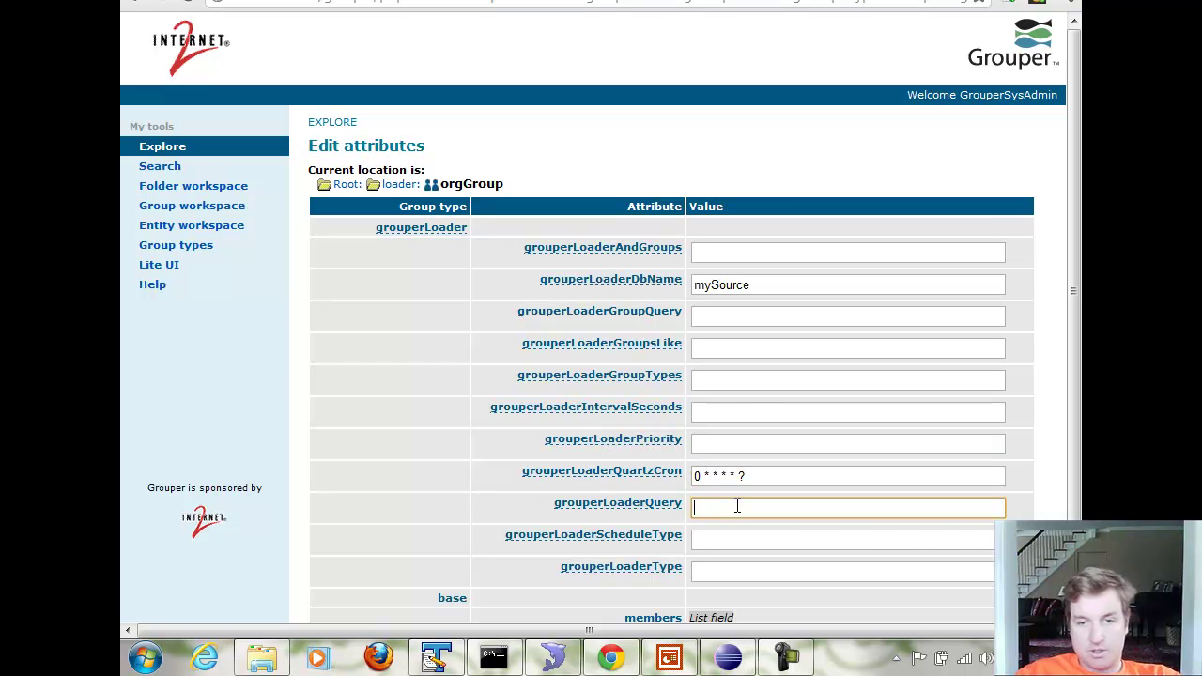
key(Down)
key(Down)
key(Return)
drag(761, 508, 1043, 508)
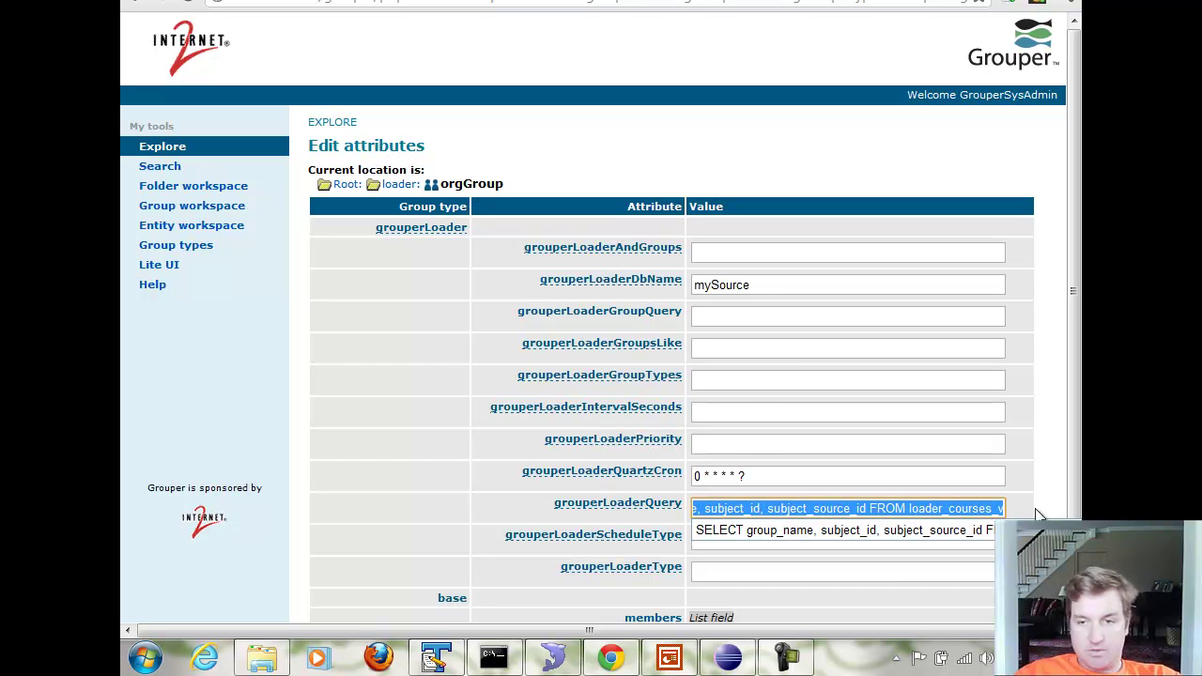
click(934, 508)
click(1043, 507)
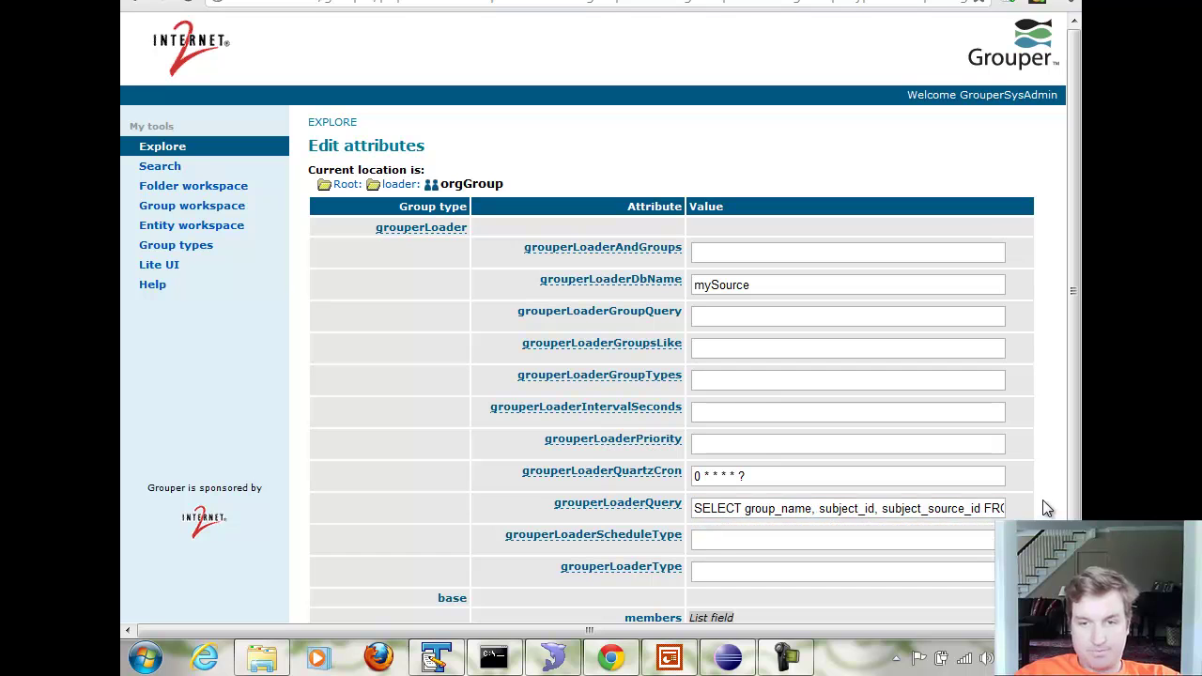
Step: Set orgGroup's grouperLoaderScheduleType to CRON and its grouperLoaderType to SQL_GROUP_LIST
click(719, 537)
text(CRON)
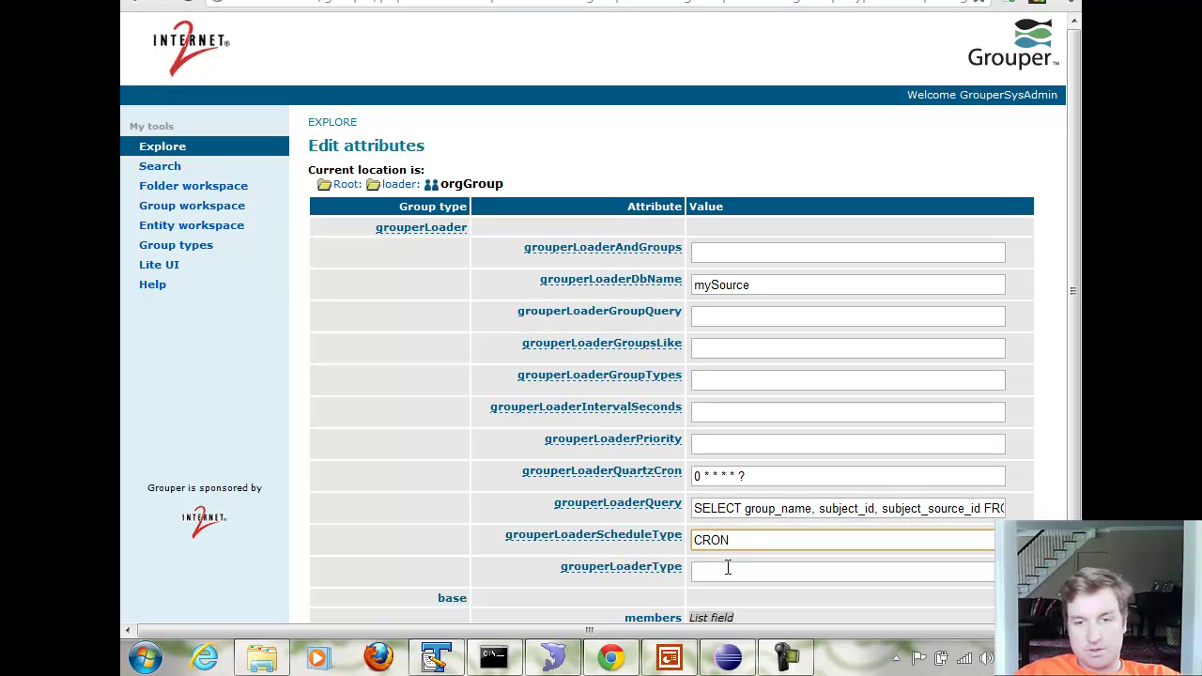
click(727, 568)
key(Down)
key(Return)
mouse_move(616, 561)
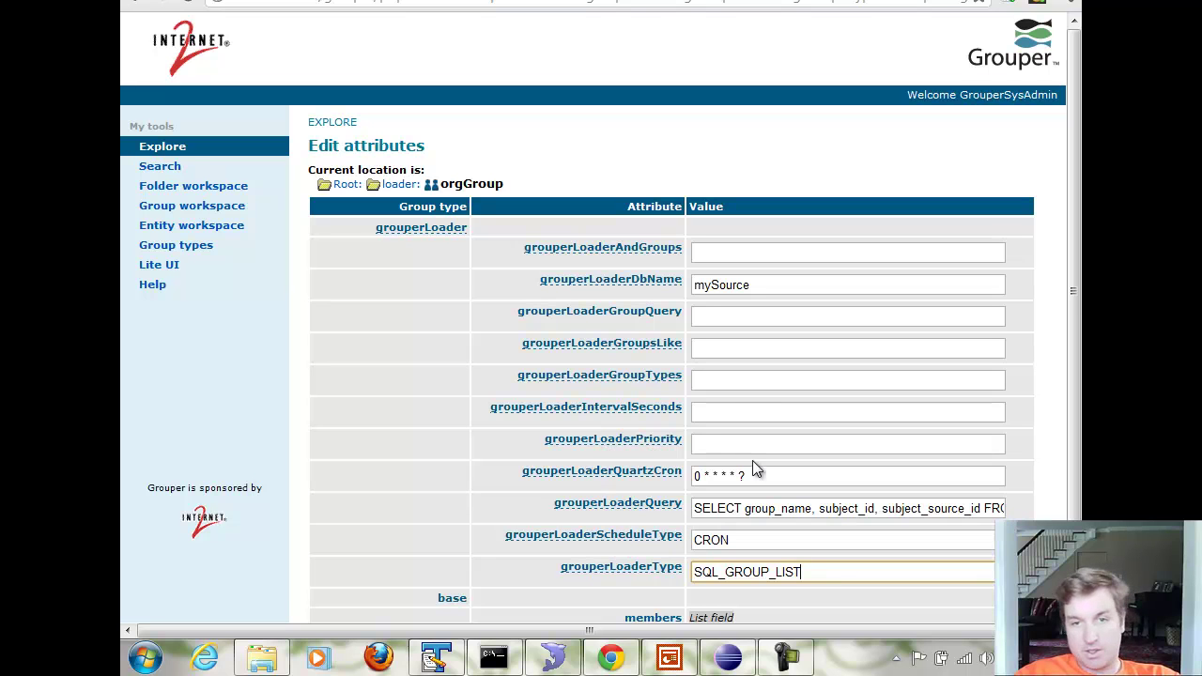
Step: Save orgGroup's loader attributes without adding members, and review them in the group summary
click(1031, 414)
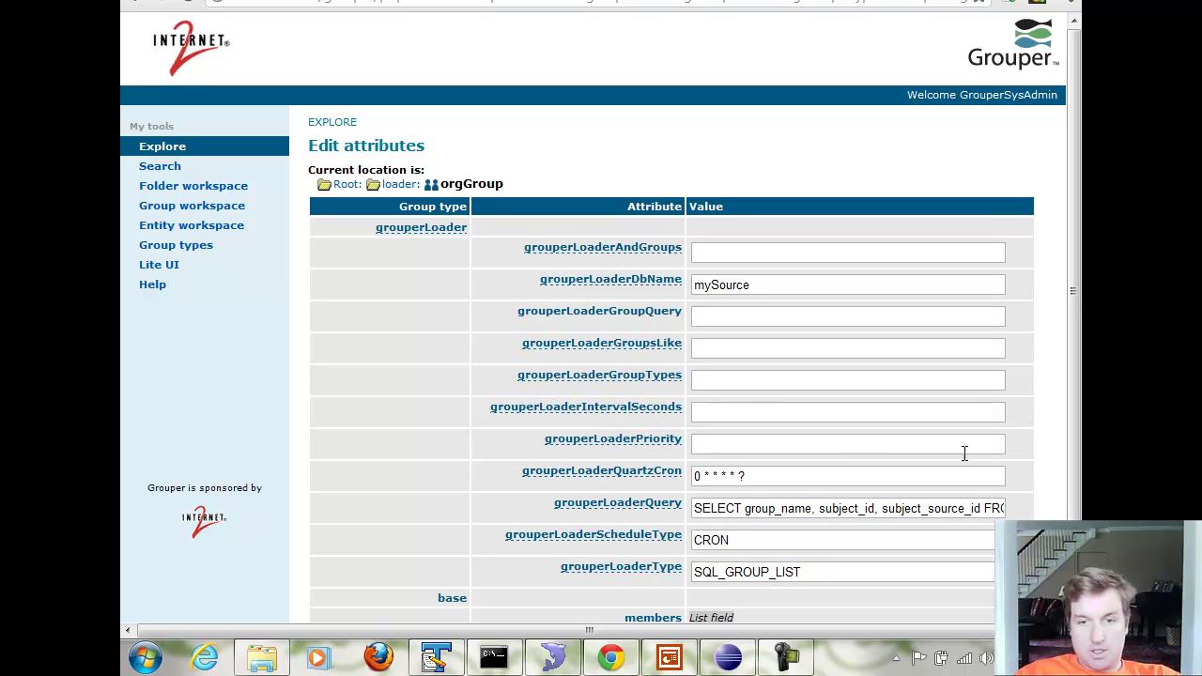
scroll(1033, 422, down, 1)
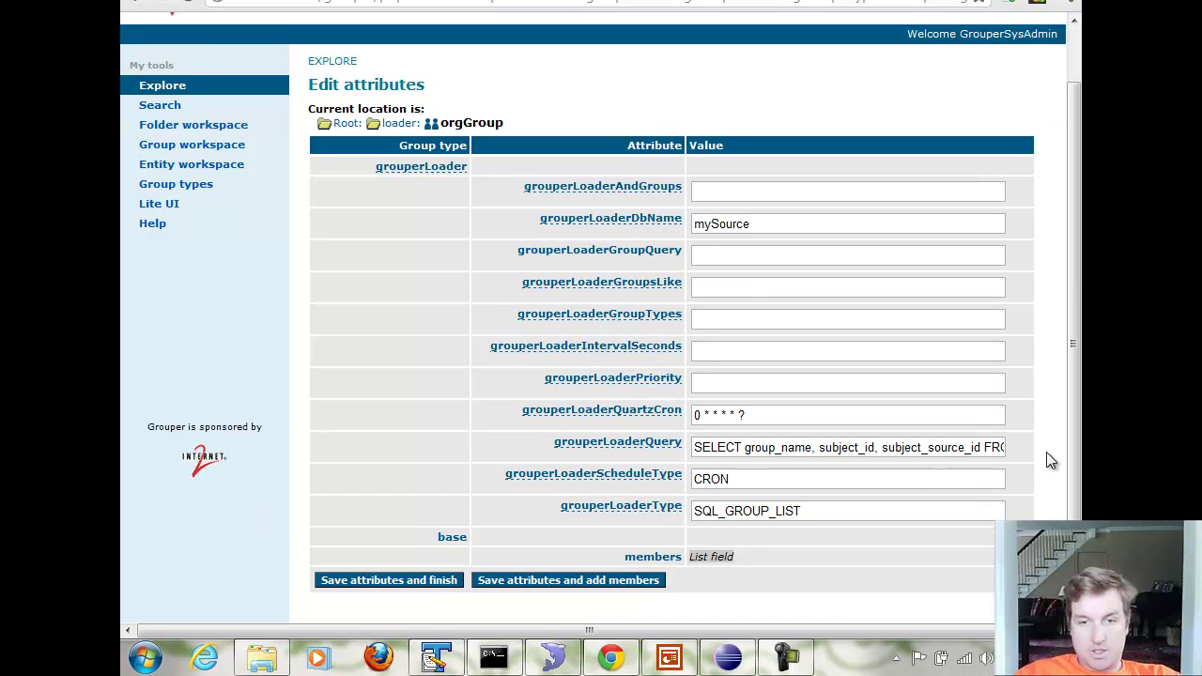
click(413, 581)
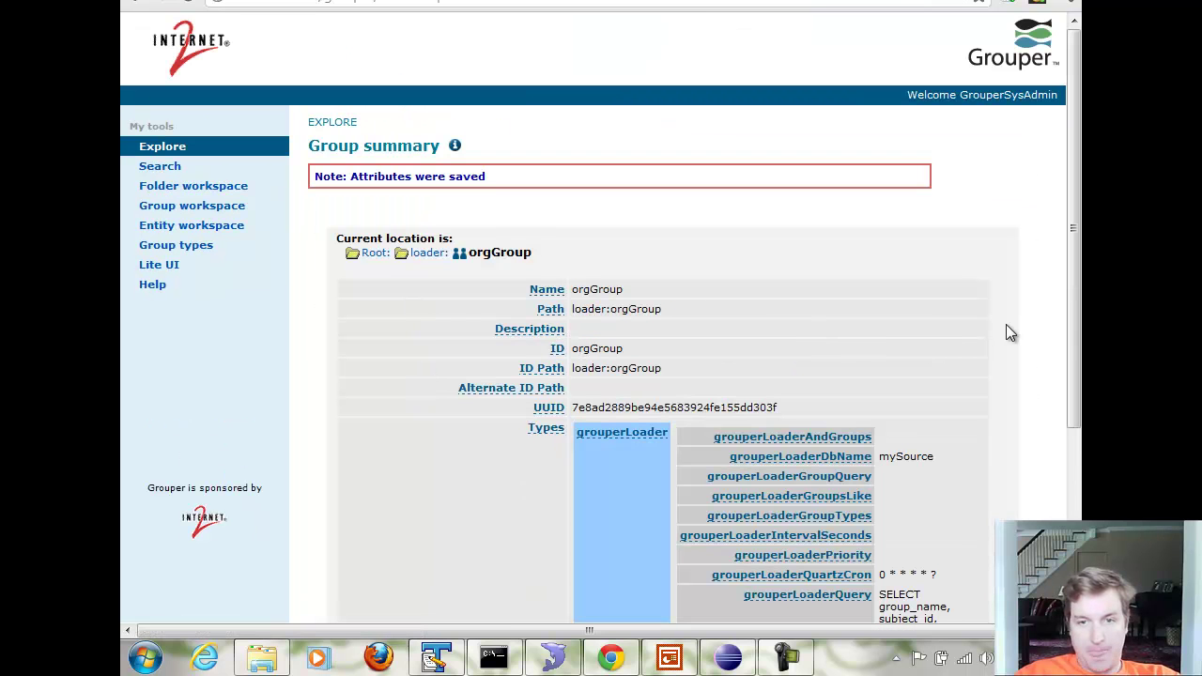
scroll(1038, 413, down, 2)
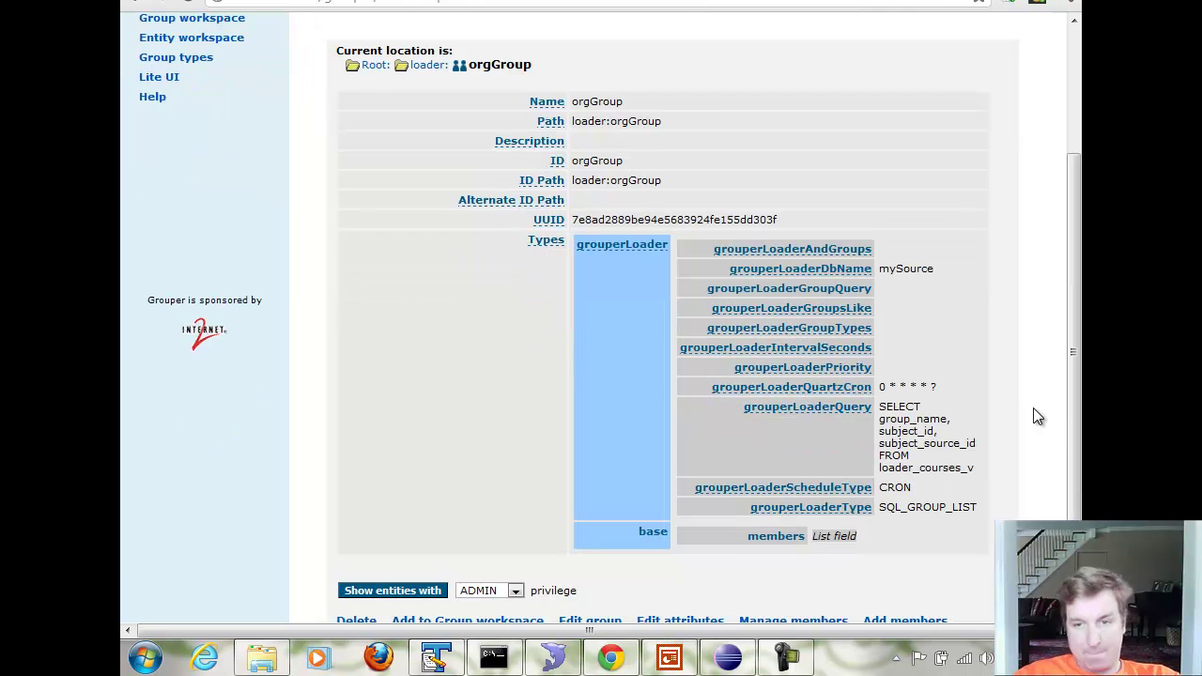
scroll(1037, 416, down, 1)
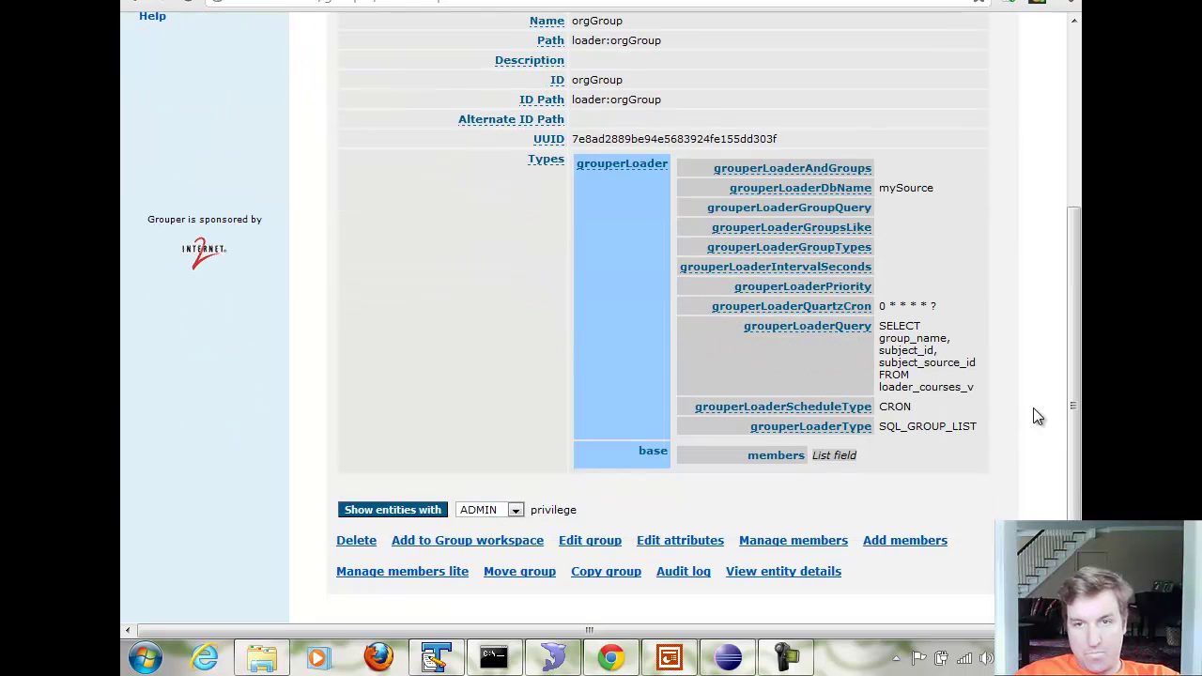
scroll(1037, 416, up, 1)
scroll(1037, 416, down, 1)
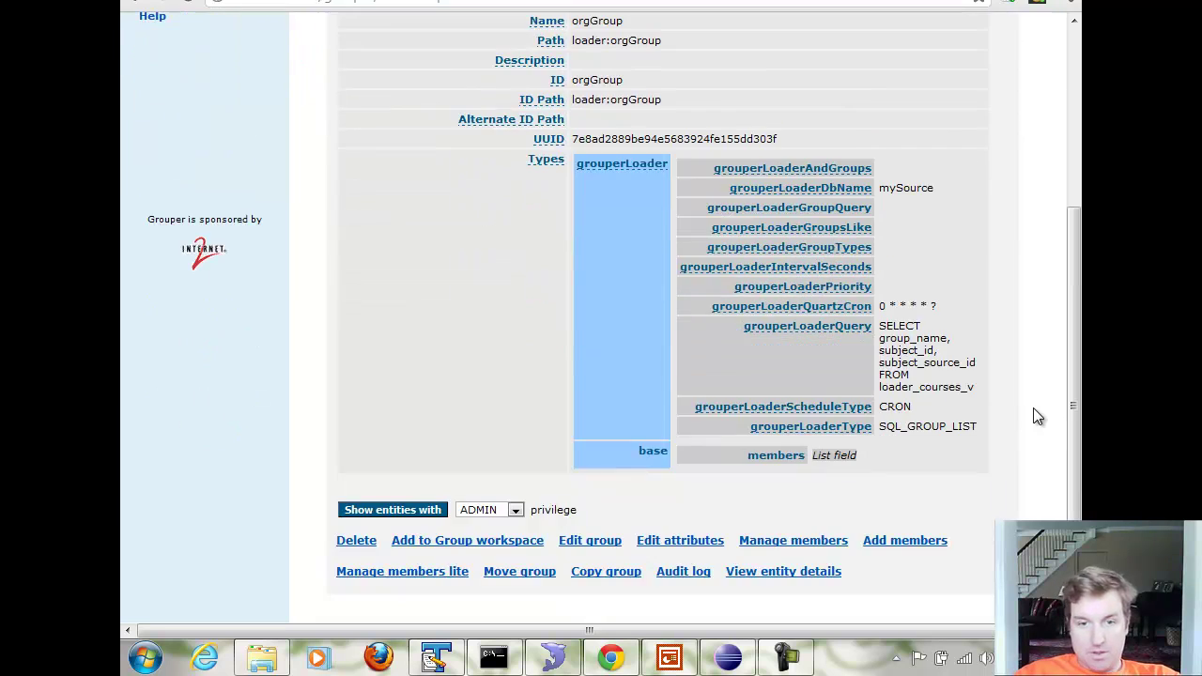
Step: Switch to the Command Prompt, terminate the running loader batch job, and restart it with "gsh -loader"
click(494, 657)
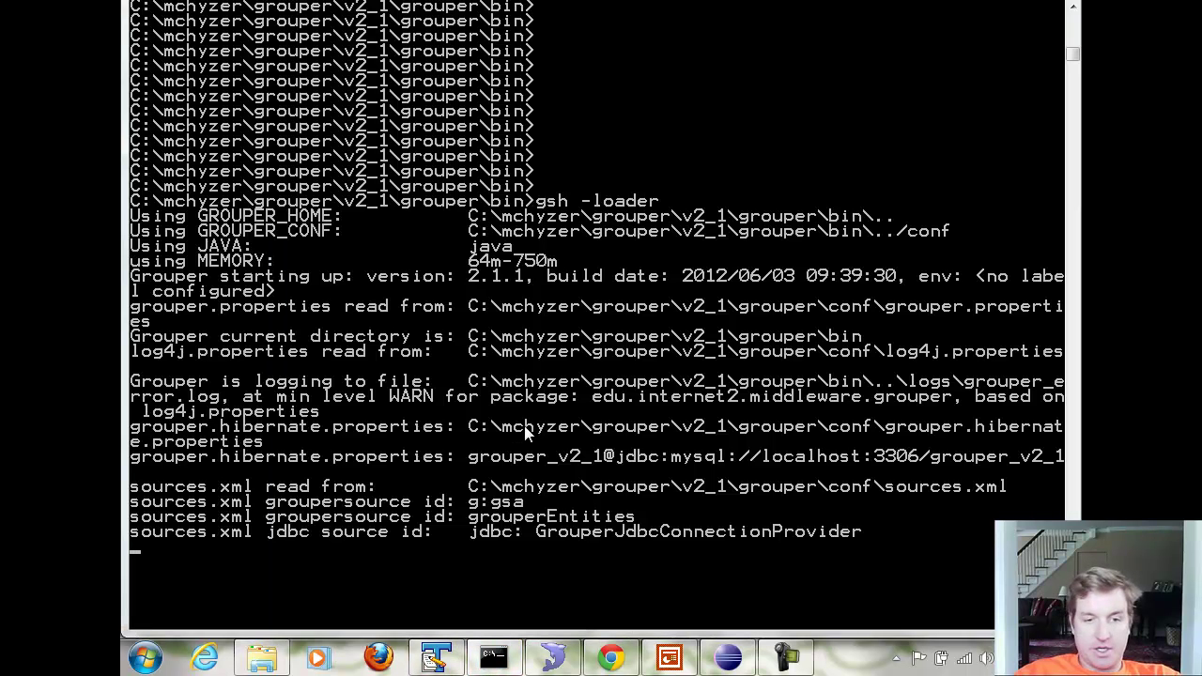
key(ctrl+c)
text(y)
key(Return)
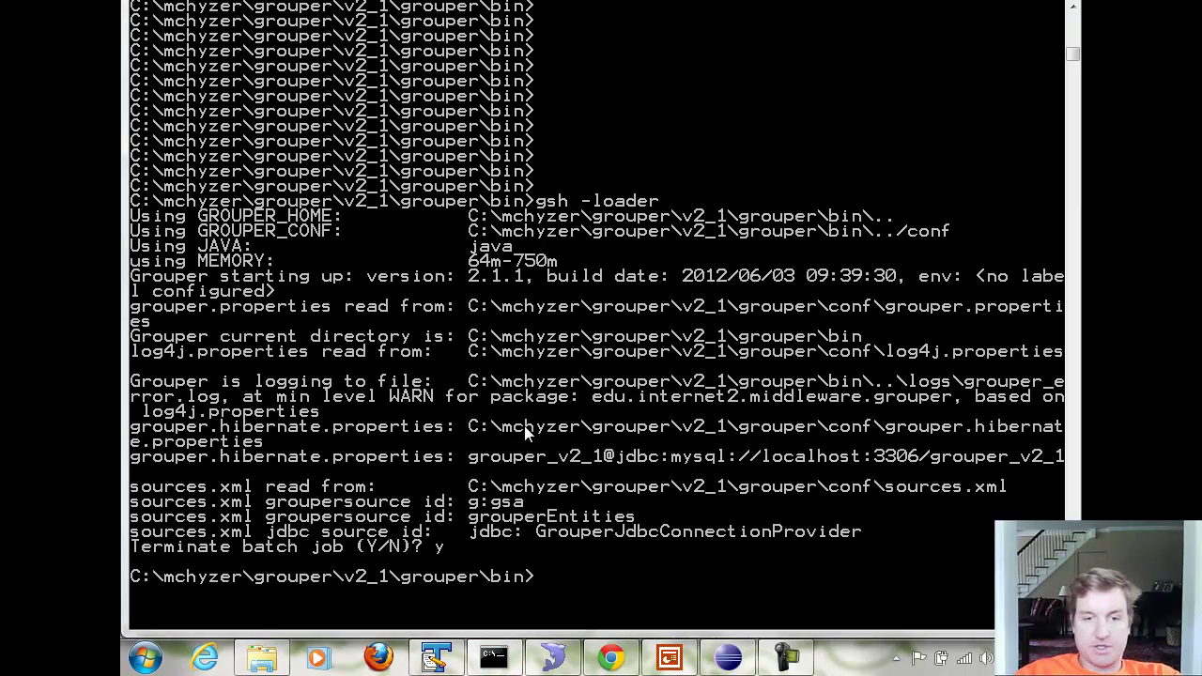
key(Up)
key(Up)
key(Return)
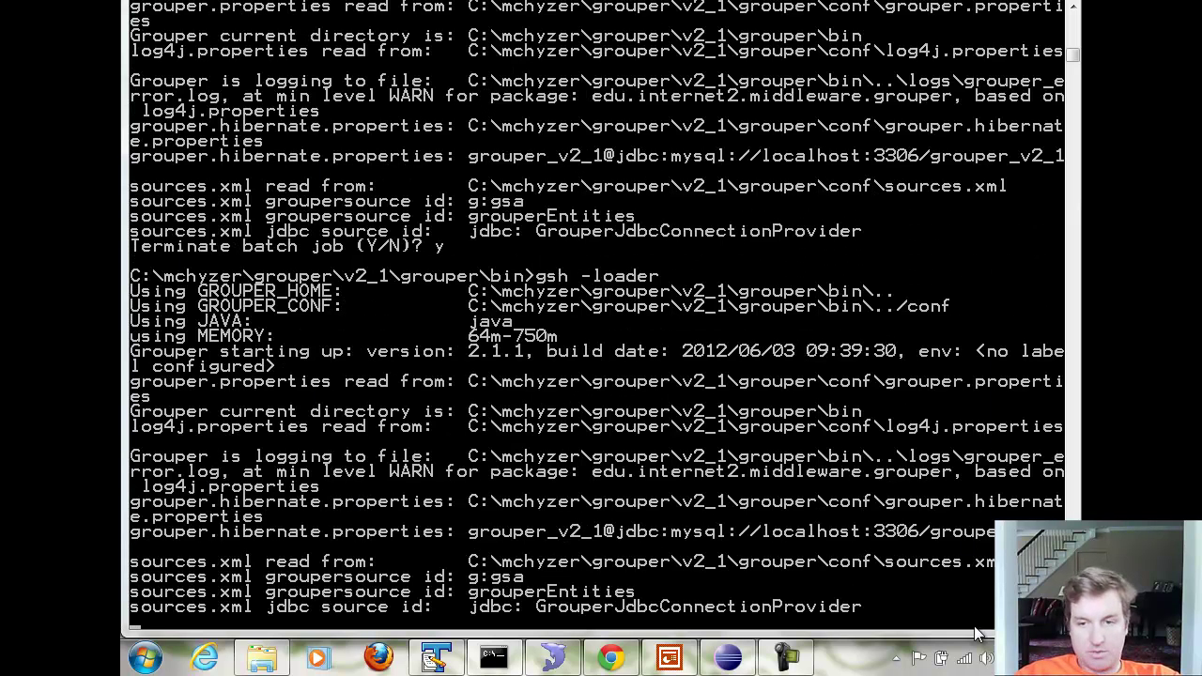
Step: Check the system clock for the next loader run, and reload the Root folder listing in Chrome to look for loader-created folders
click(1038, 658)
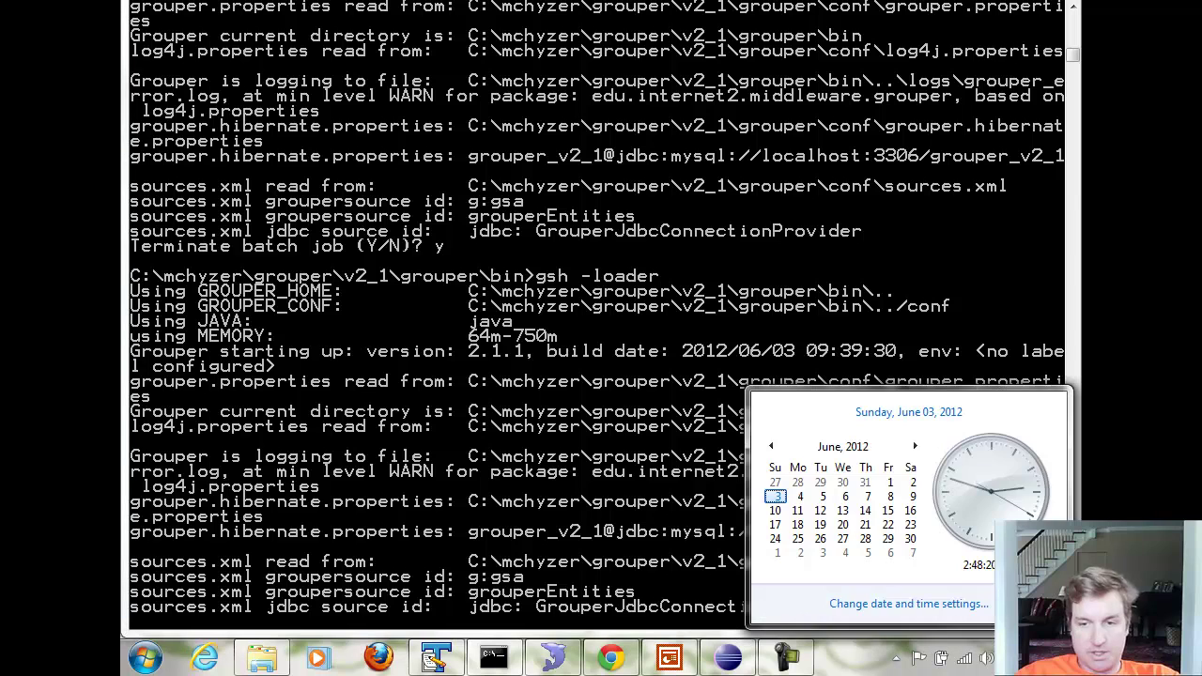
click(508, 350)
click(608, 659)
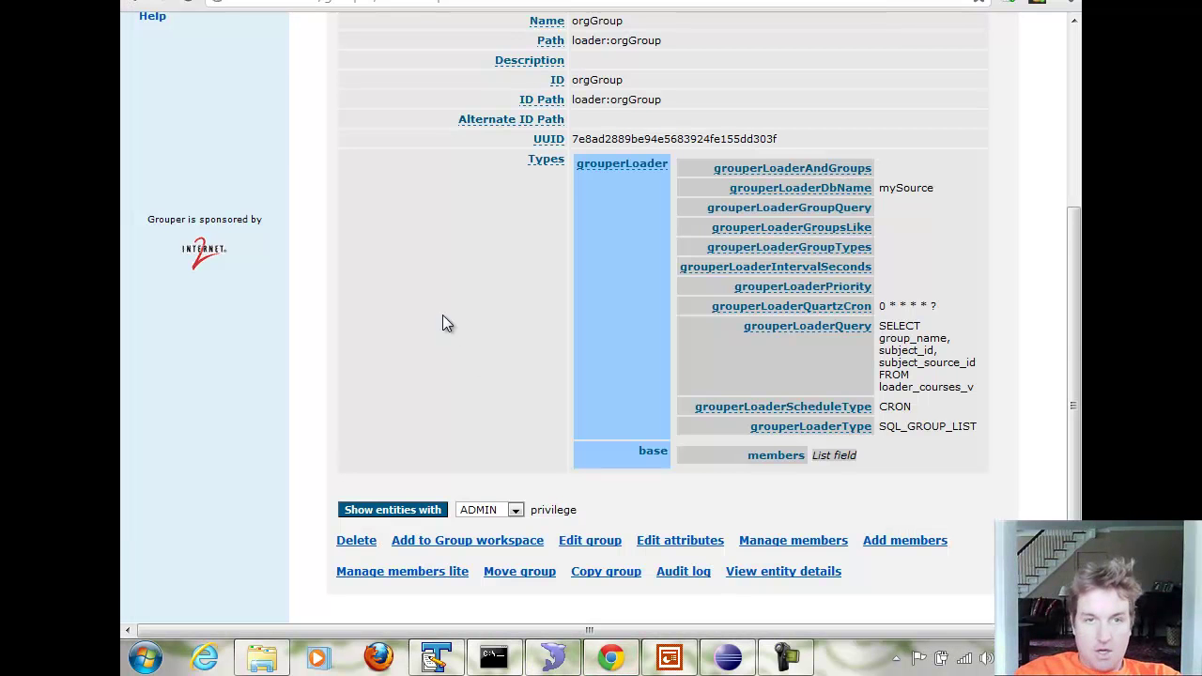
scroll(768, 132, up, 3)
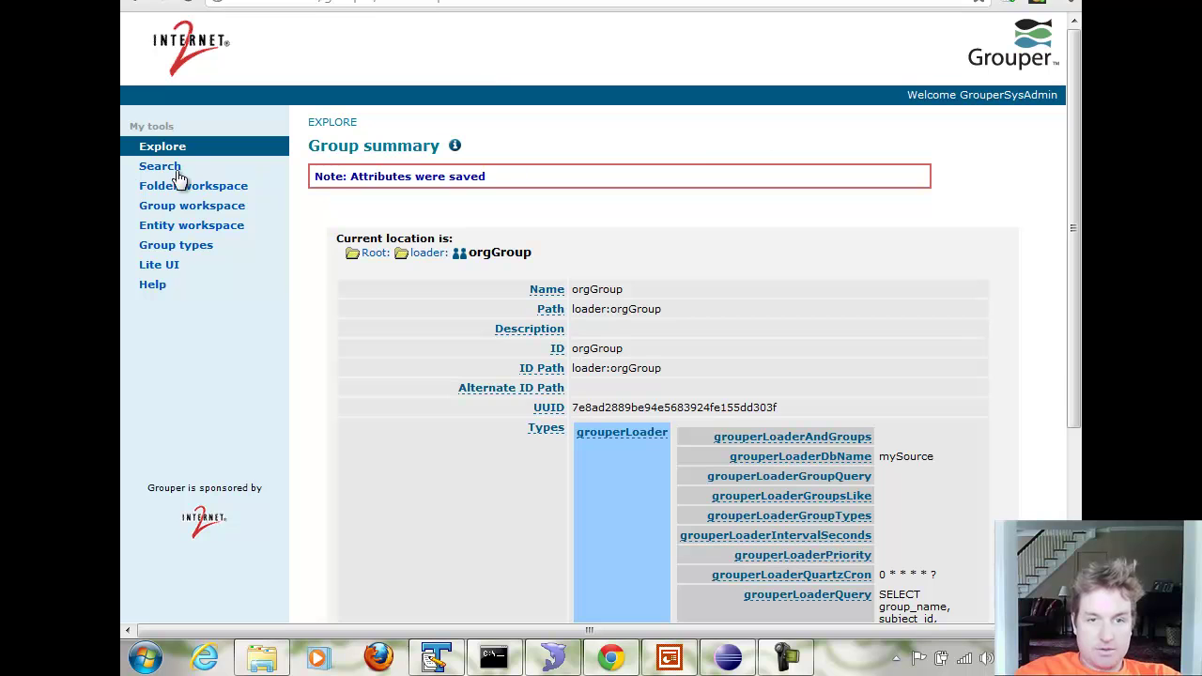
click(373, 255)
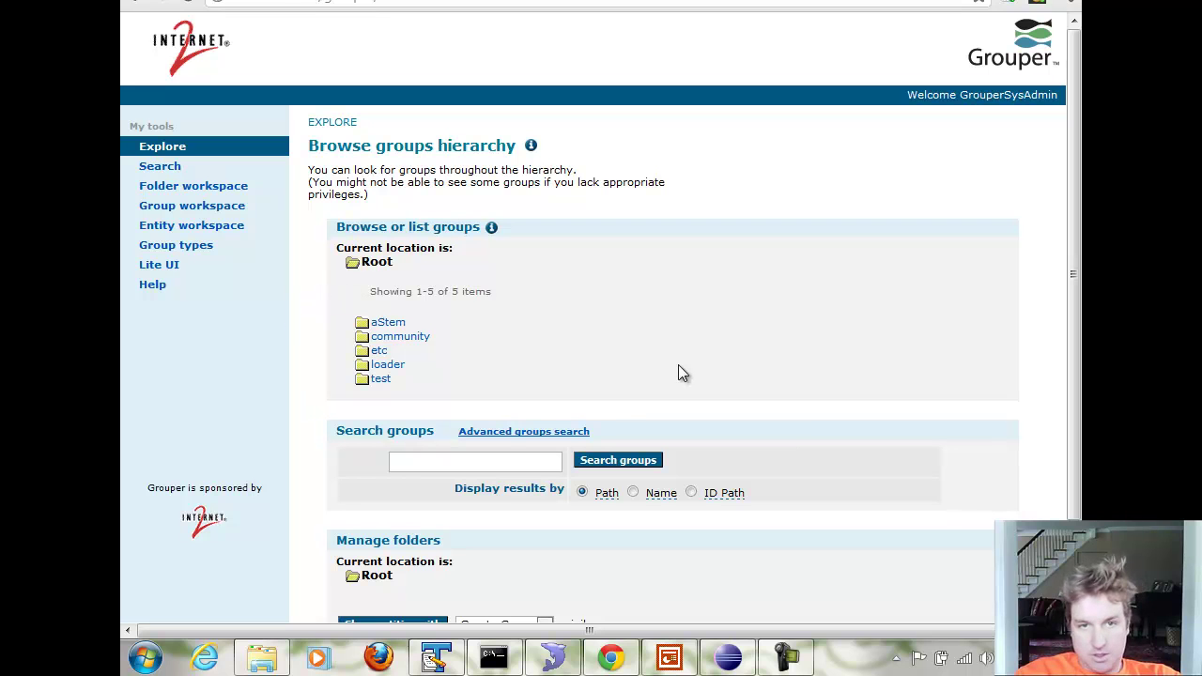
scroll(679, 369, down, 1)
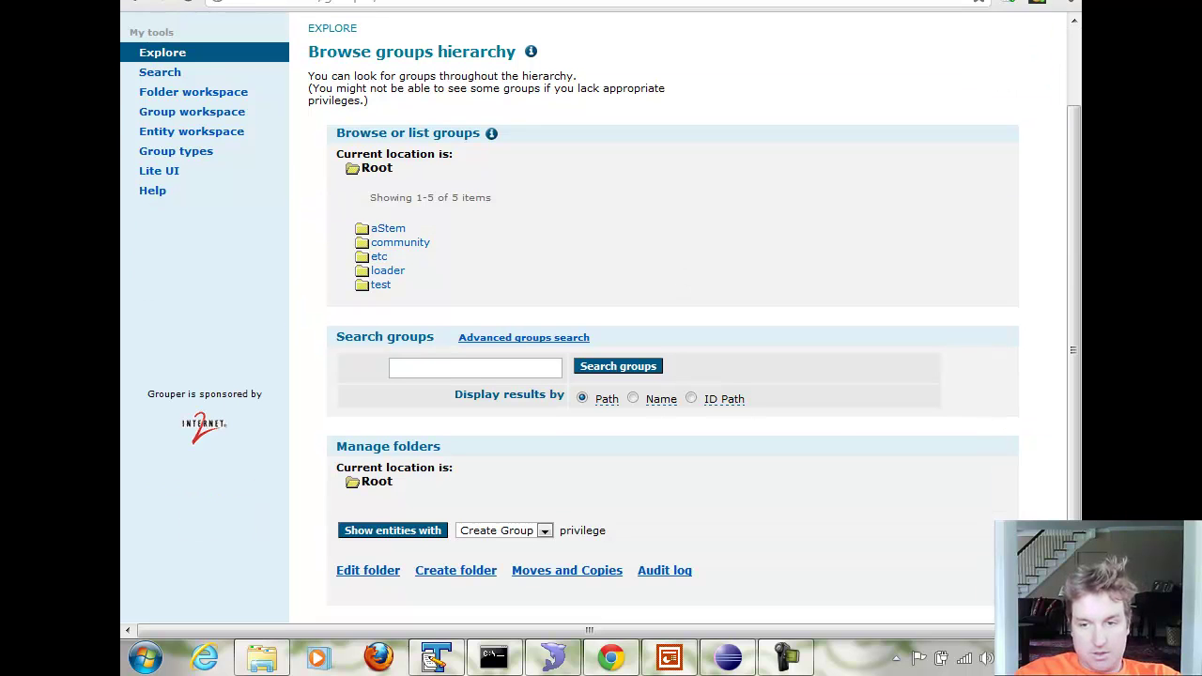
click(1042, 657)
click(806, 248)
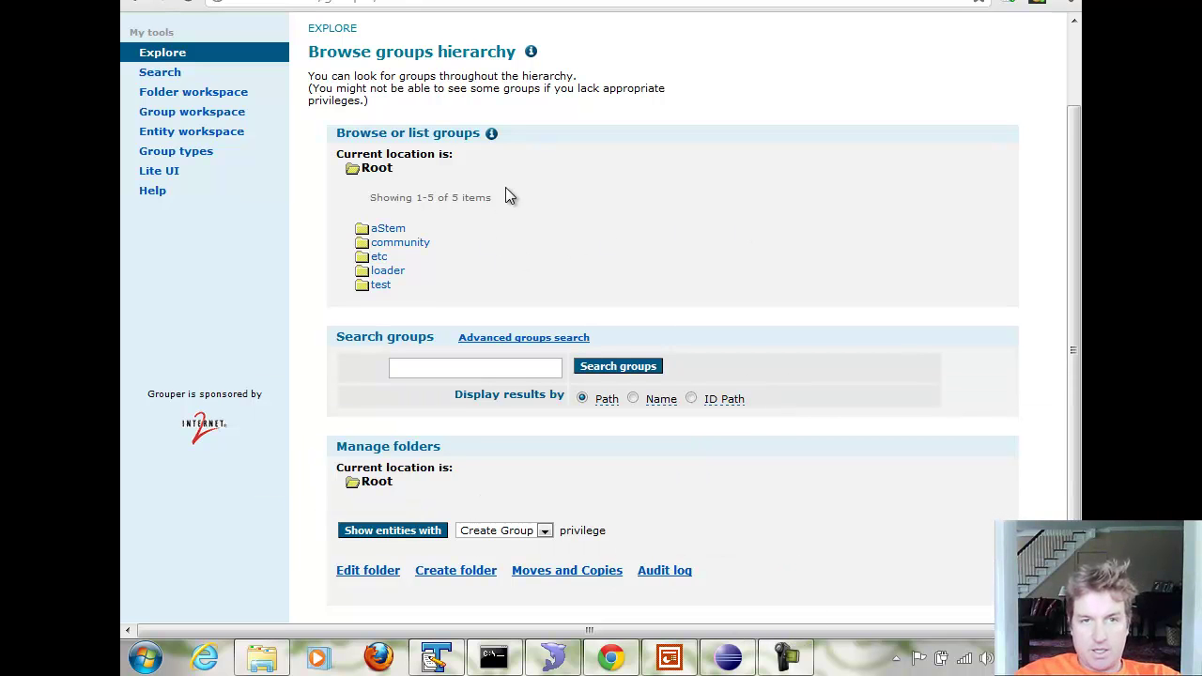
click(566, 3)
key(Return)
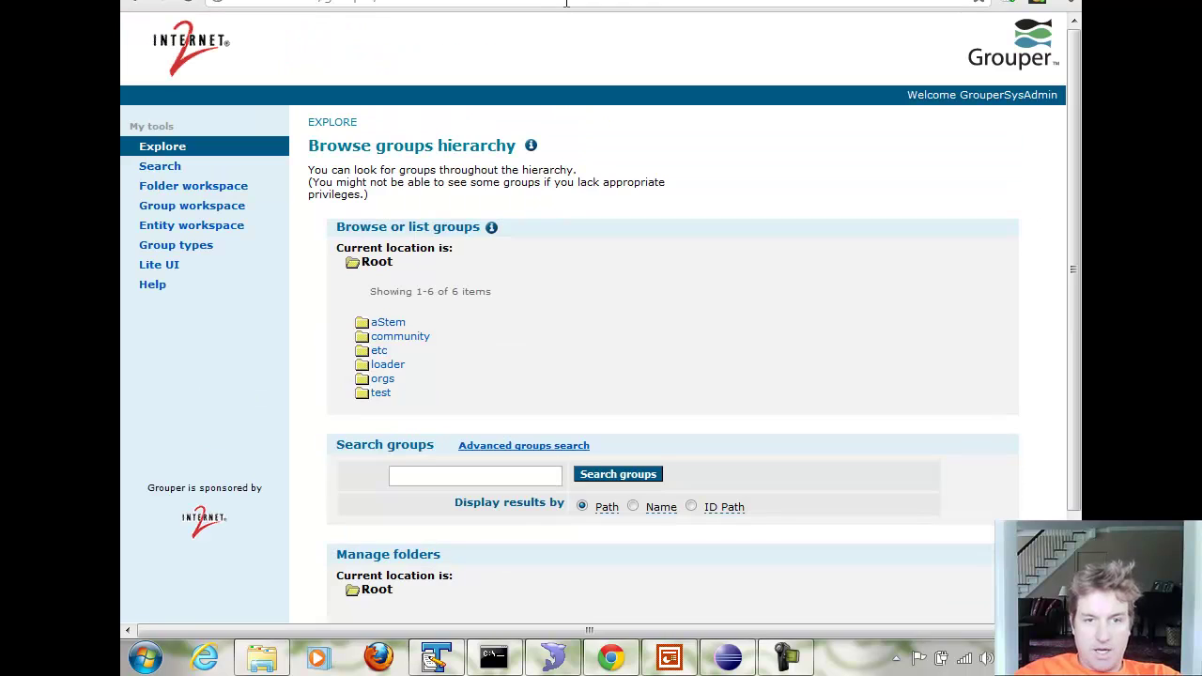
Step: Browse to the group orgs:artsAndSciences:english:english101 and list its direct members
click(383, 379)
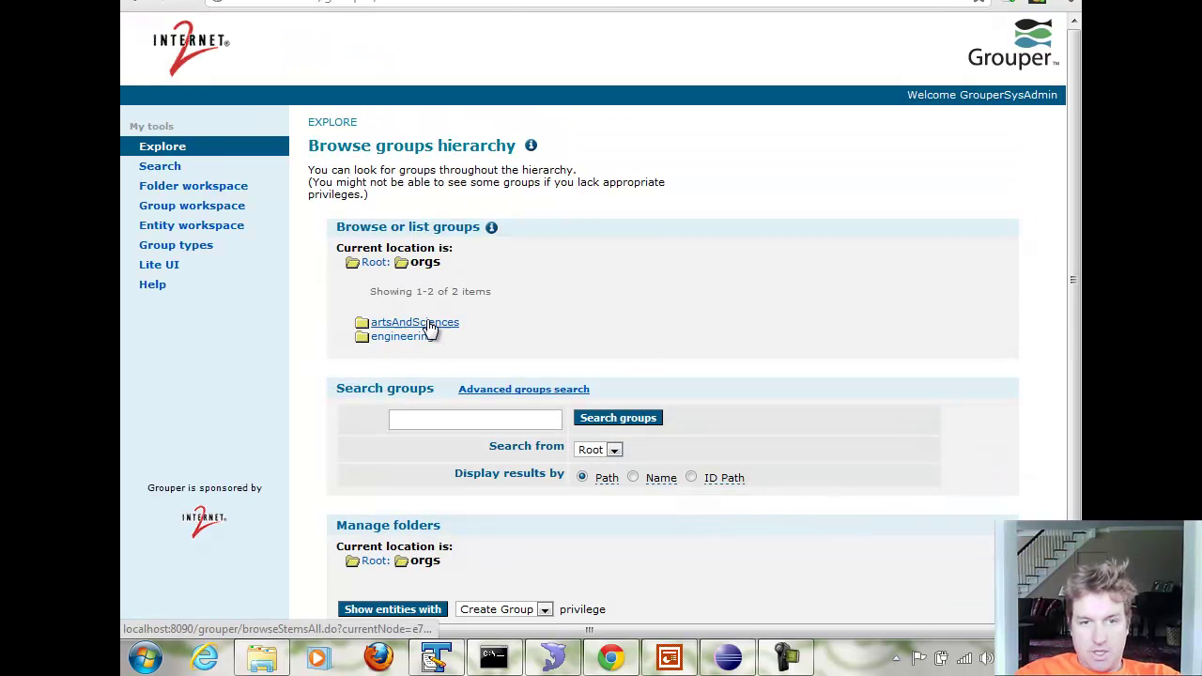
click(448, 326)
click(396, 323)
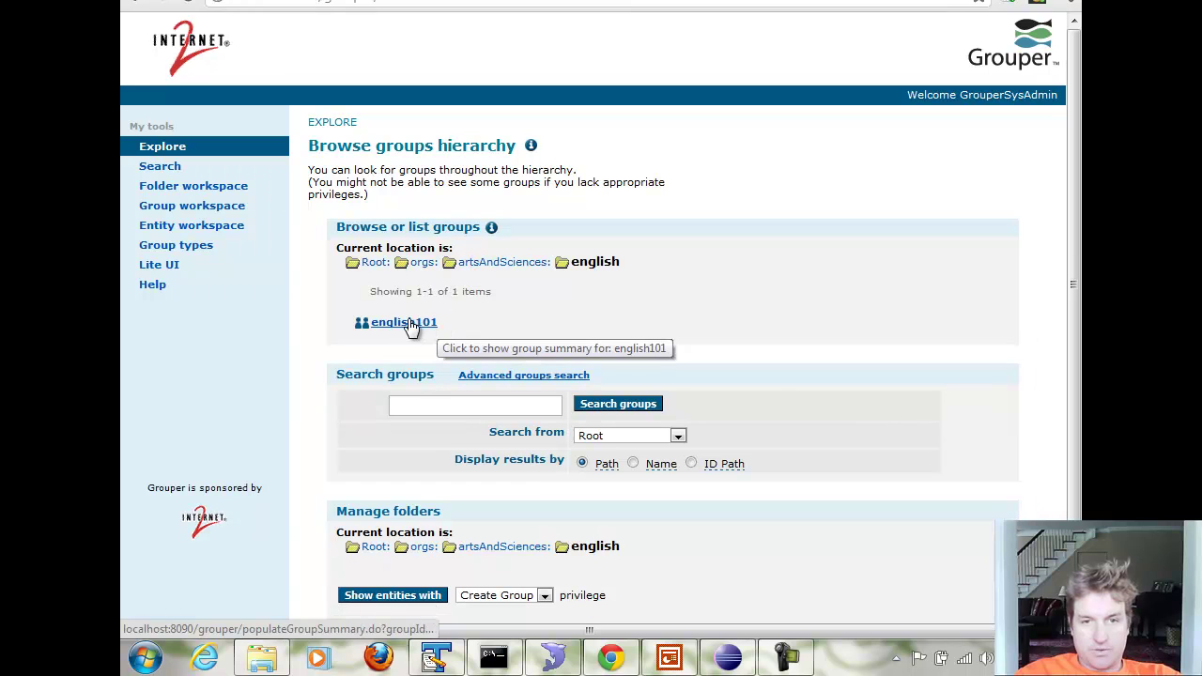
click(410, 324)
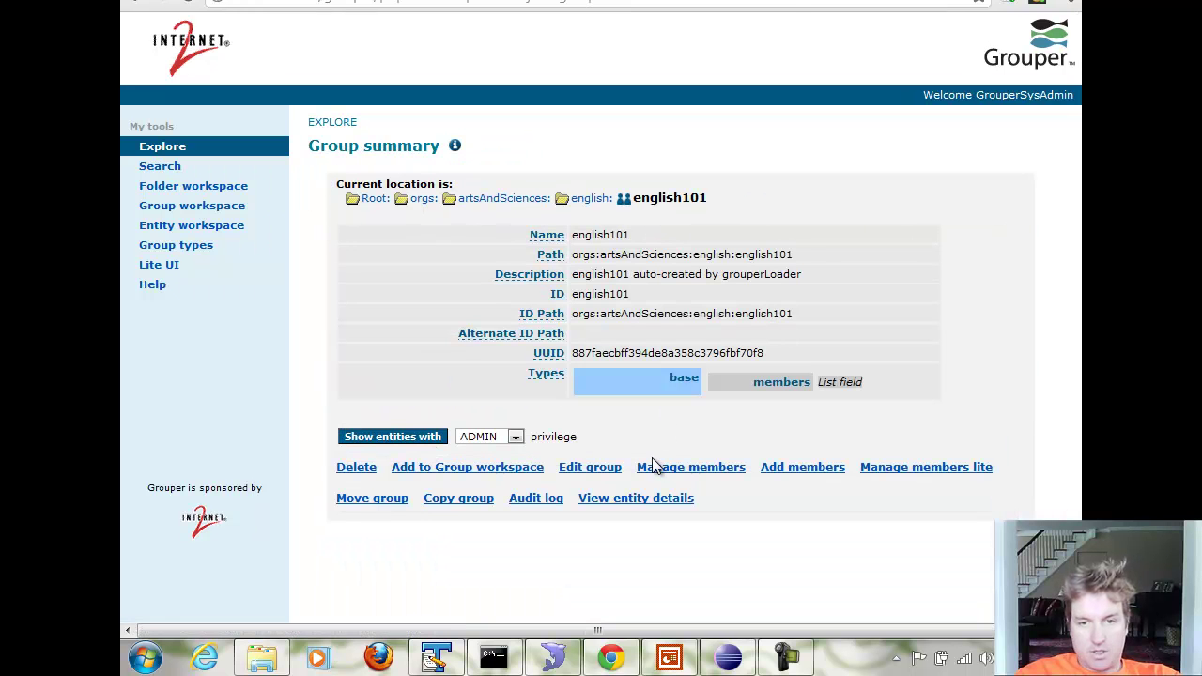
click(660, 468)
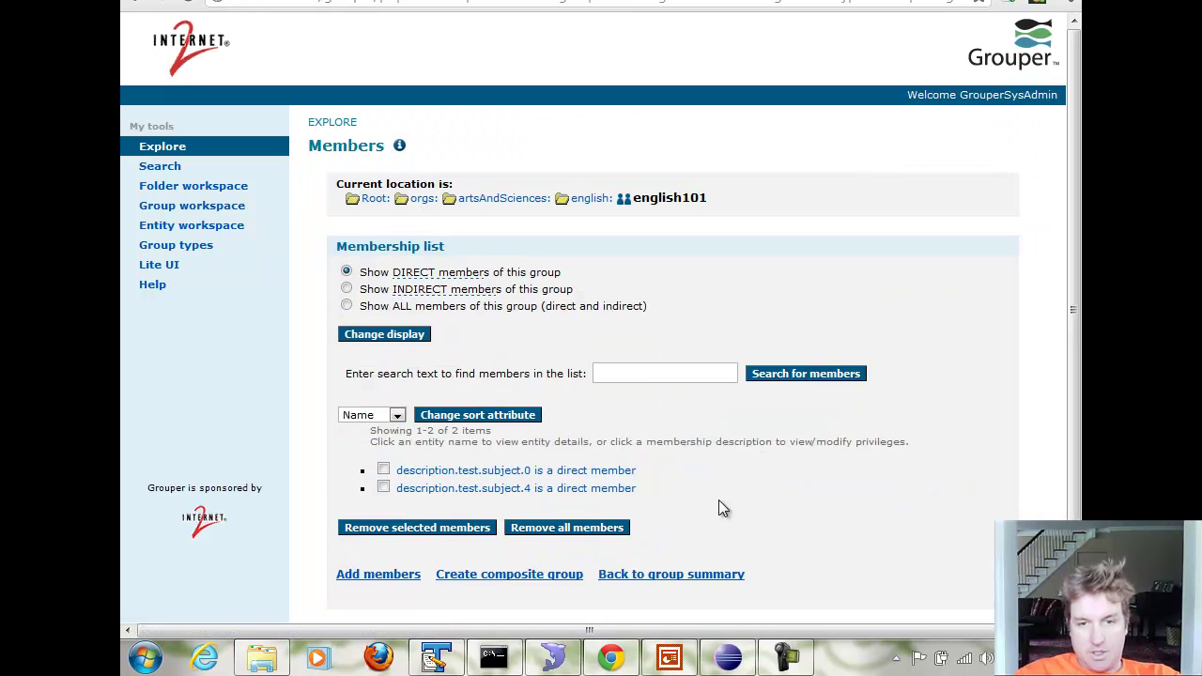
Step: Switch to the PowerPoint slide about changing memberships in the database, and end the slide show
drag(632, 484, 787, 479)
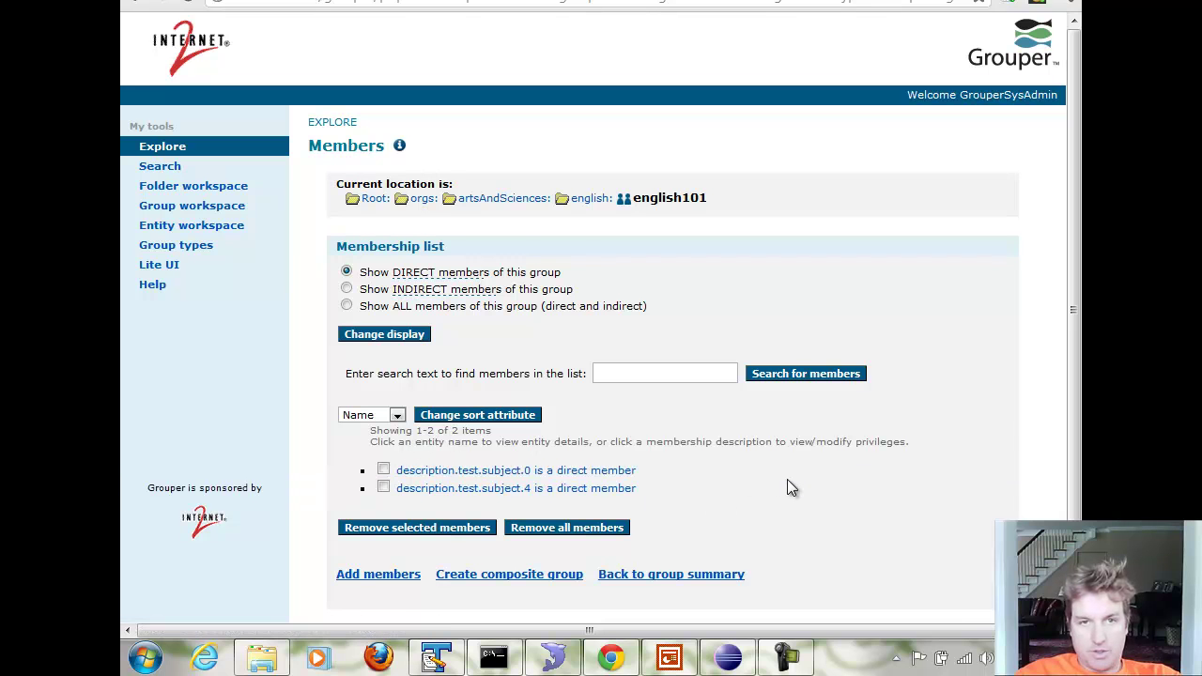
key(alt+Tab)
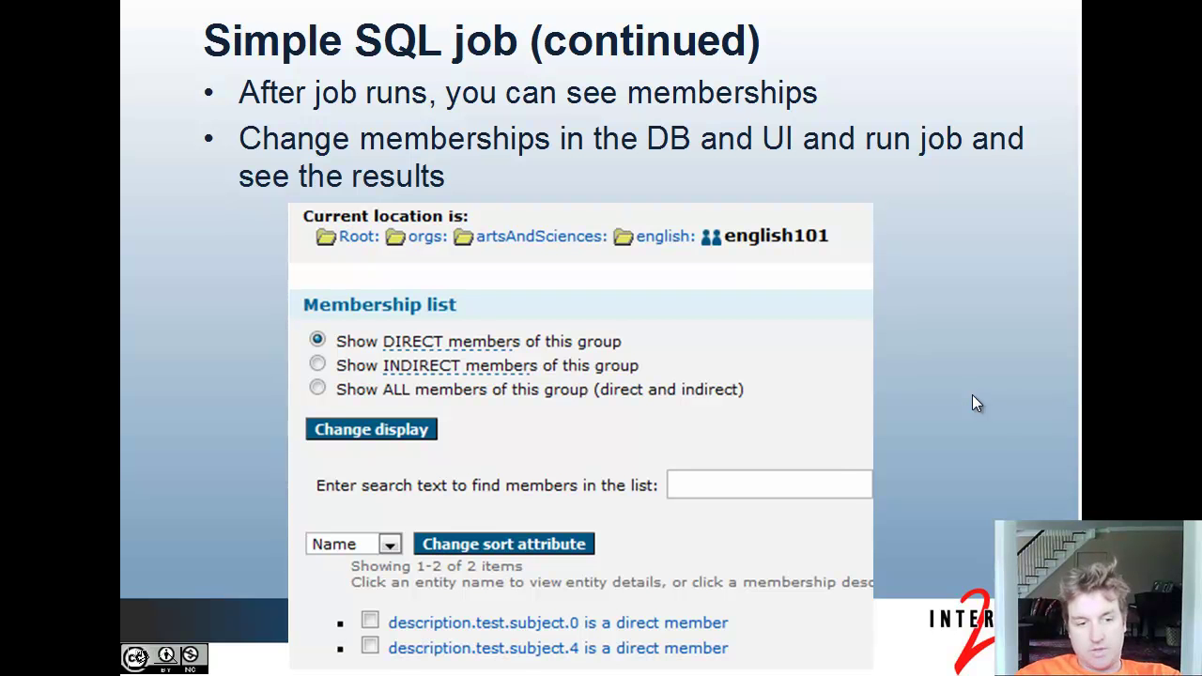
key(Escape)
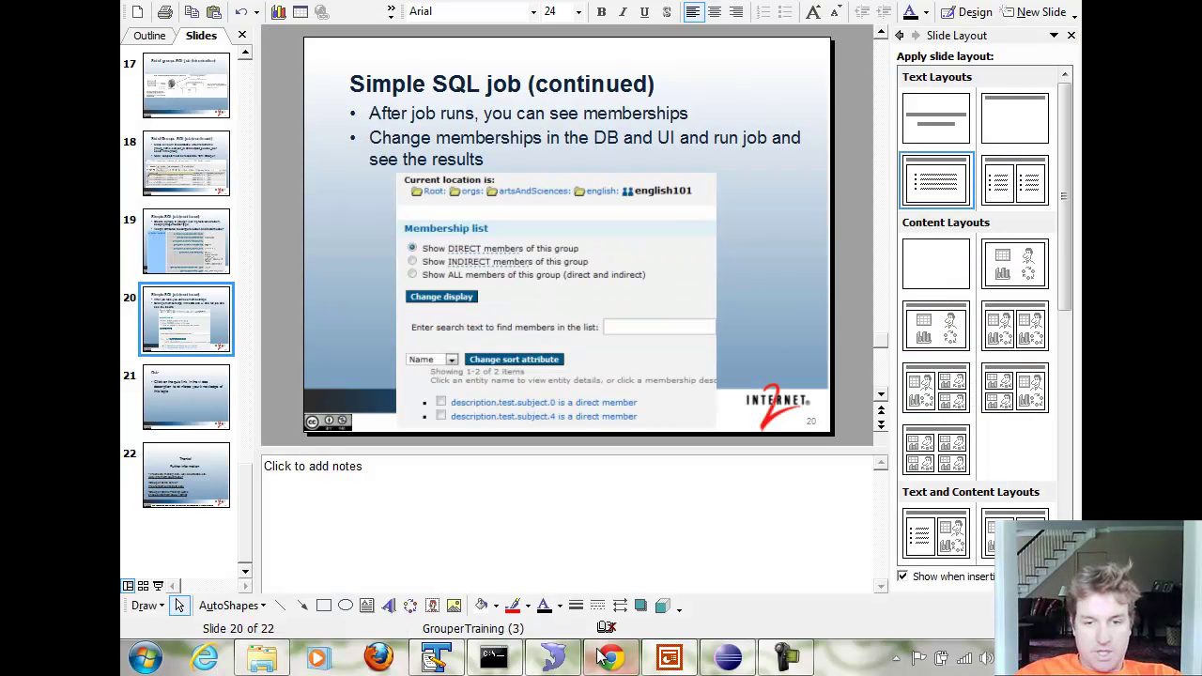
Step: Switch to SQLyog and delete the orgs:engineering:computerScience:programming350 row from the loader_group table in grouper_loader
click(554, 658)
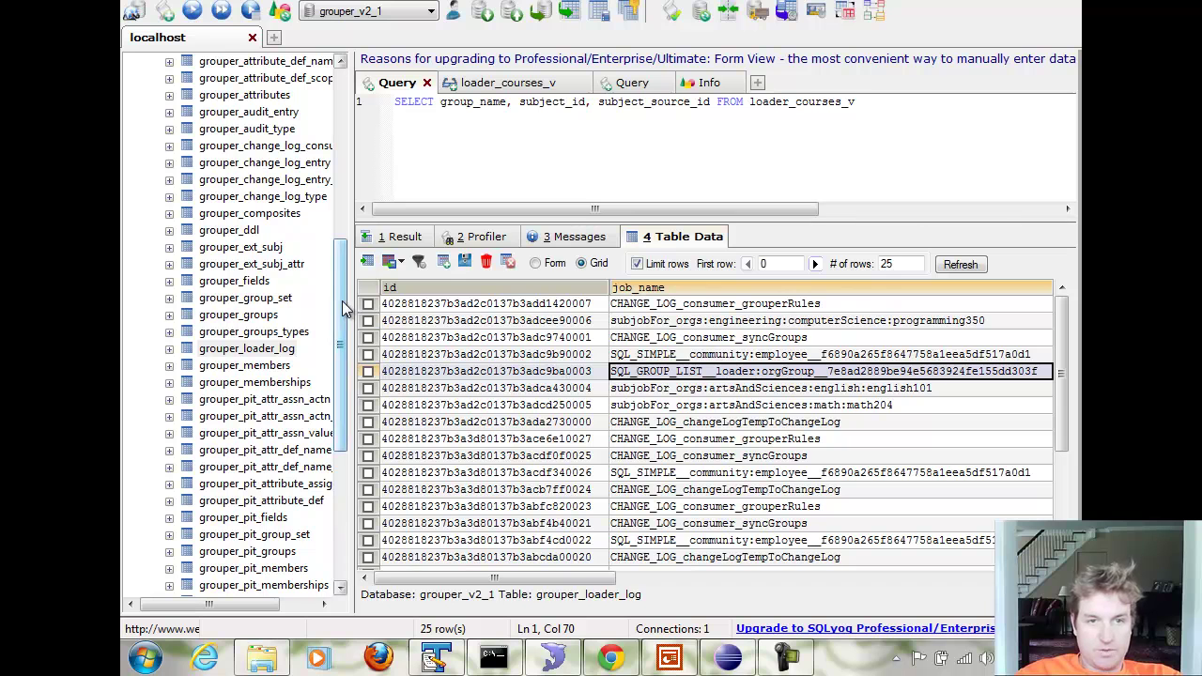
drag(341, 261, 341, 125)
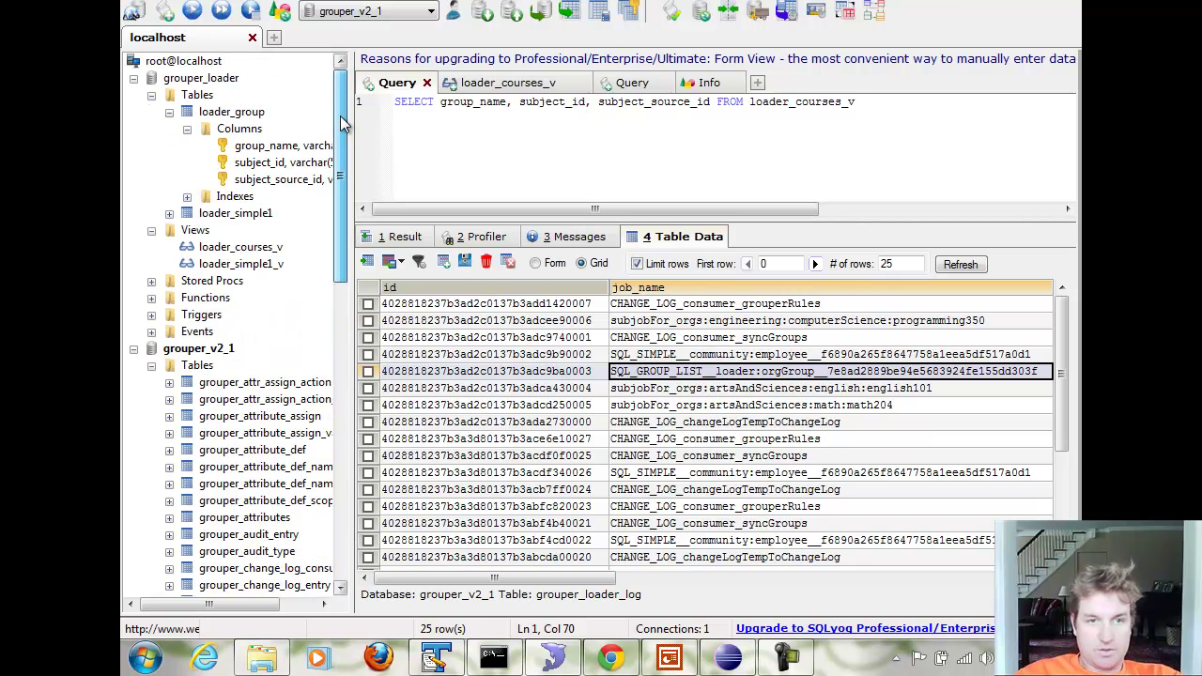
click(215, 112)
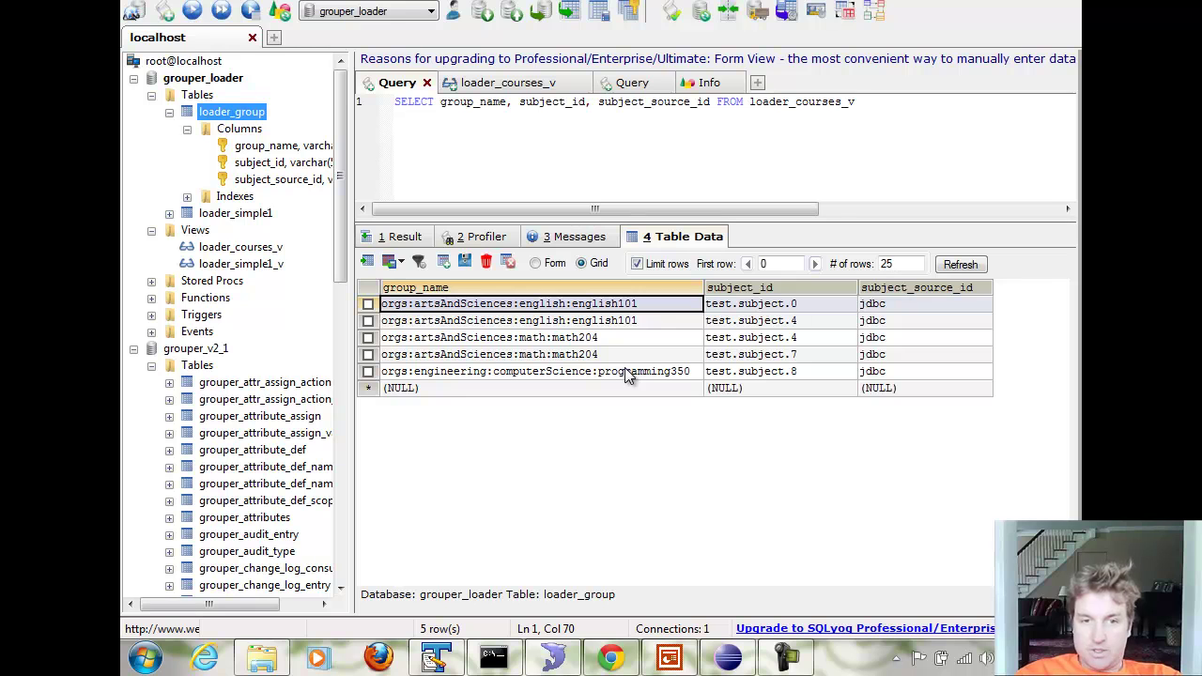
click(368, 373)
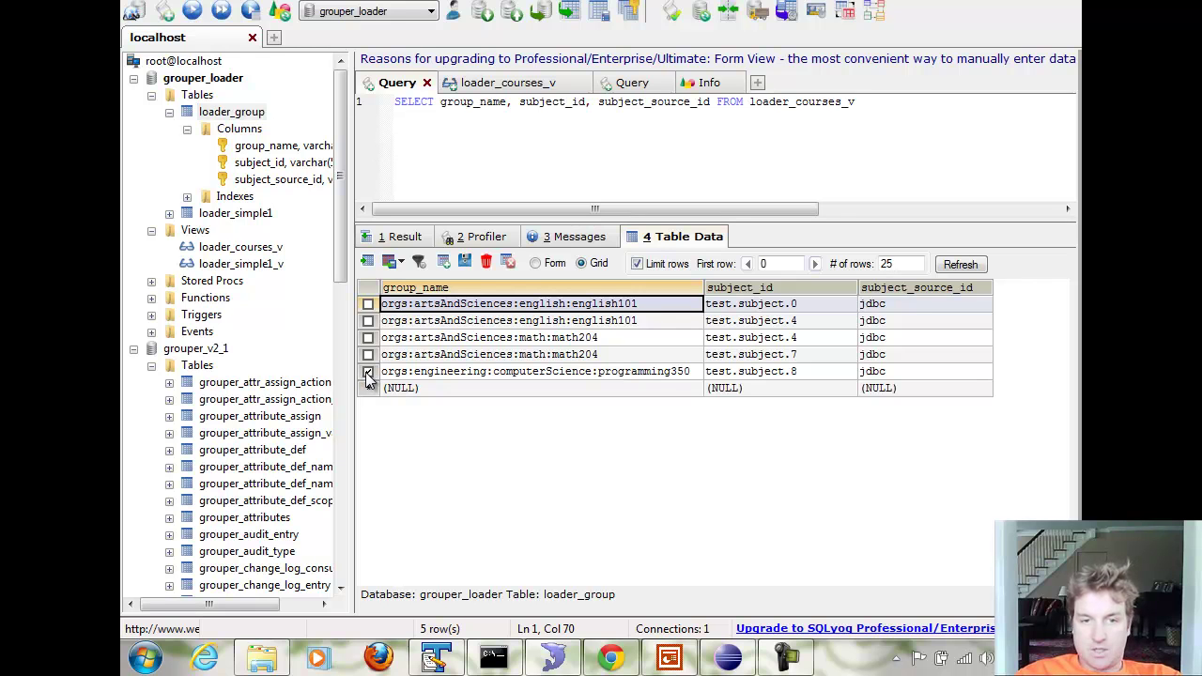
click(488, 264)
click(639, 371)
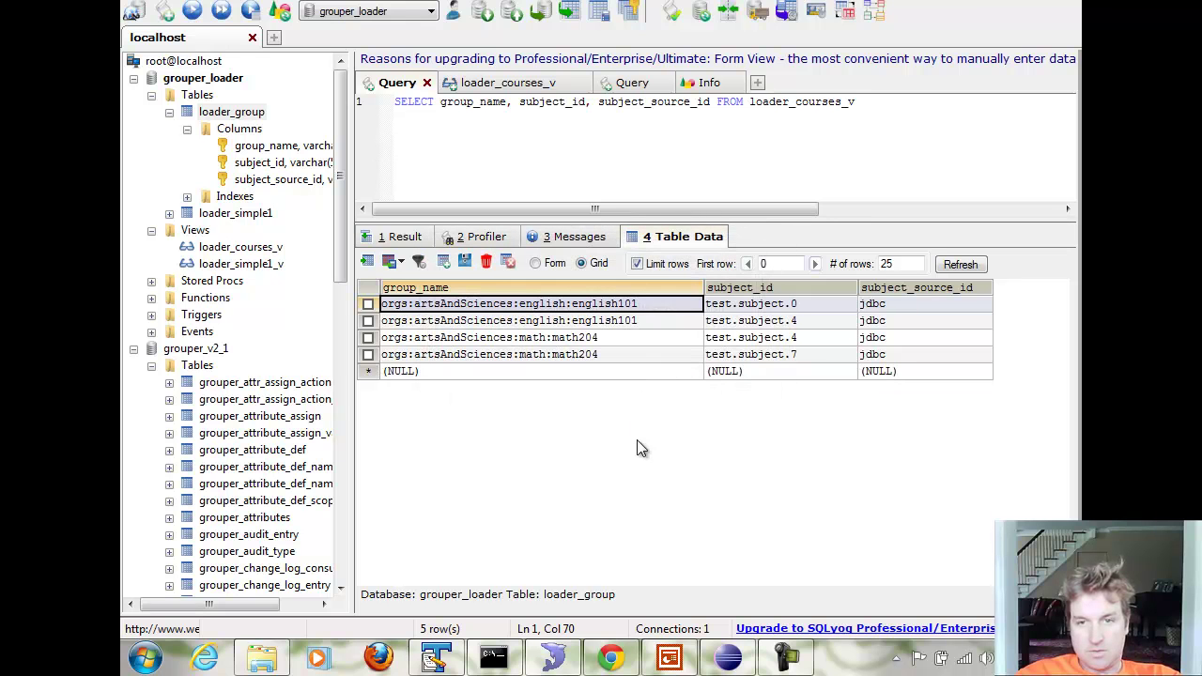
click(466, 263)
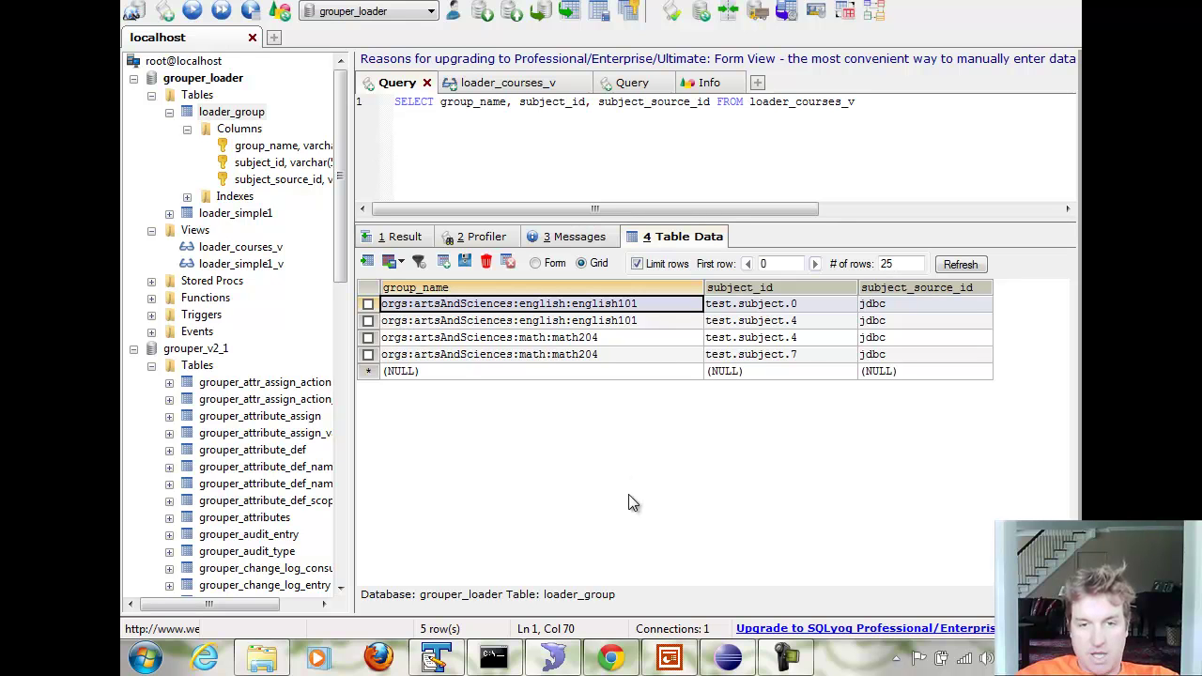
Step: Check the system clock, and in Chrome browse to orgs:engineering:computerScience:programming350 to list its direct members
mouse_move(611, 658)
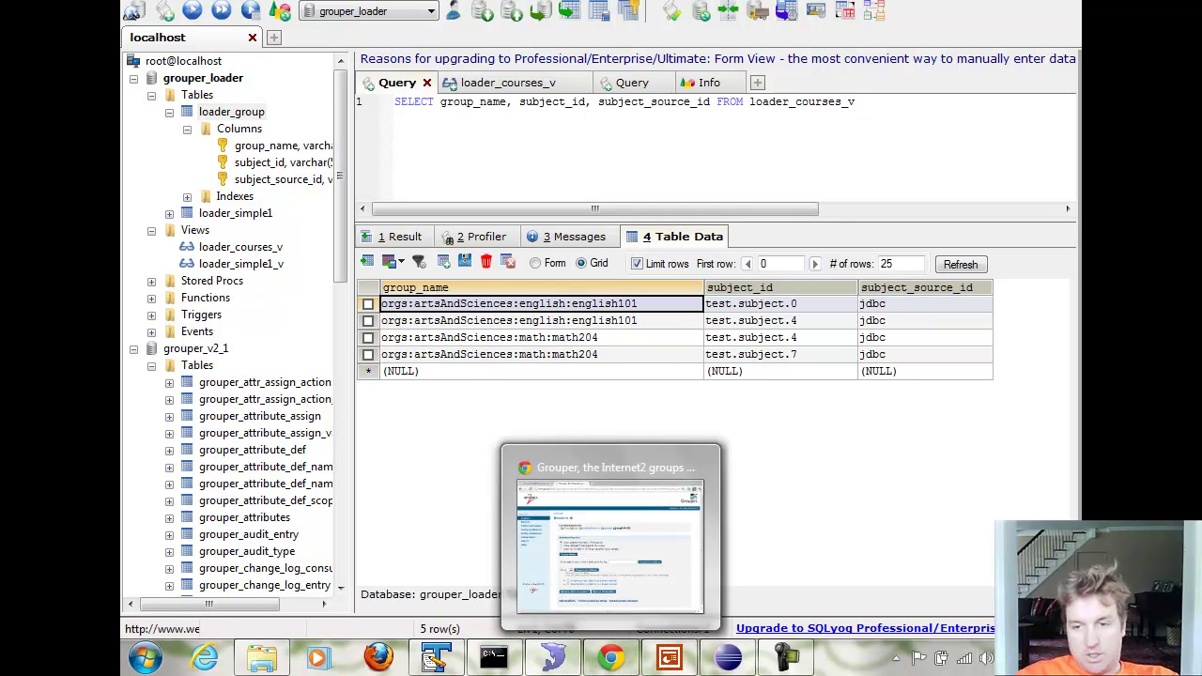
click(1150, 657)
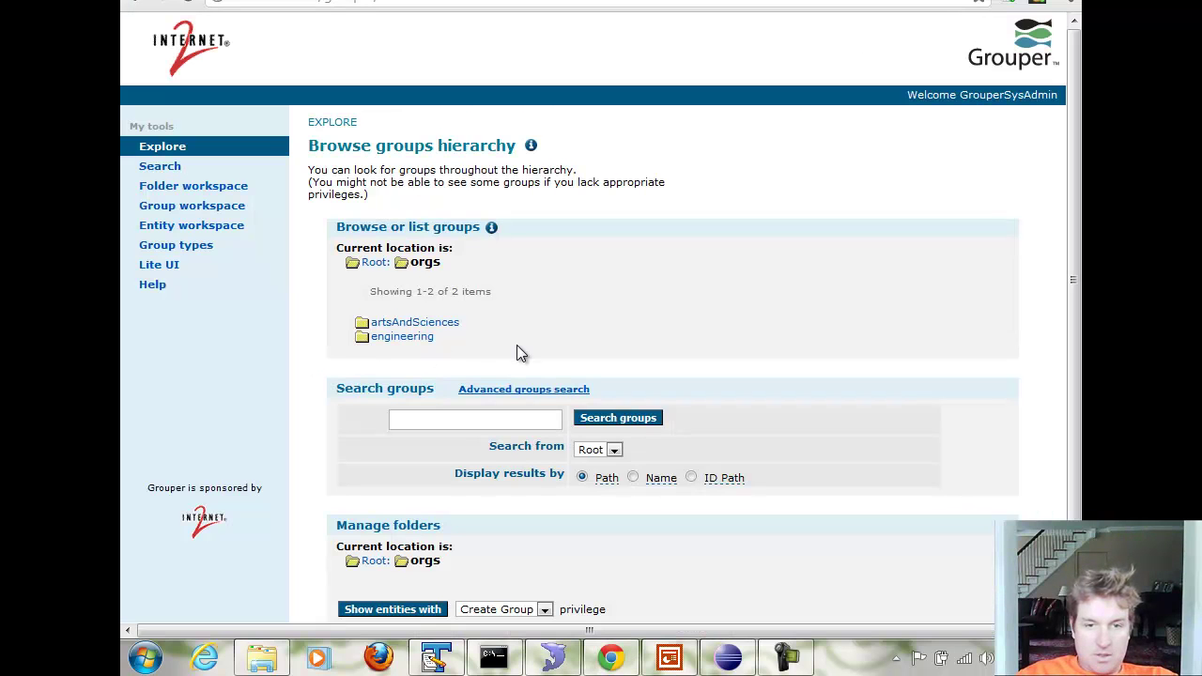
click(399, 336)
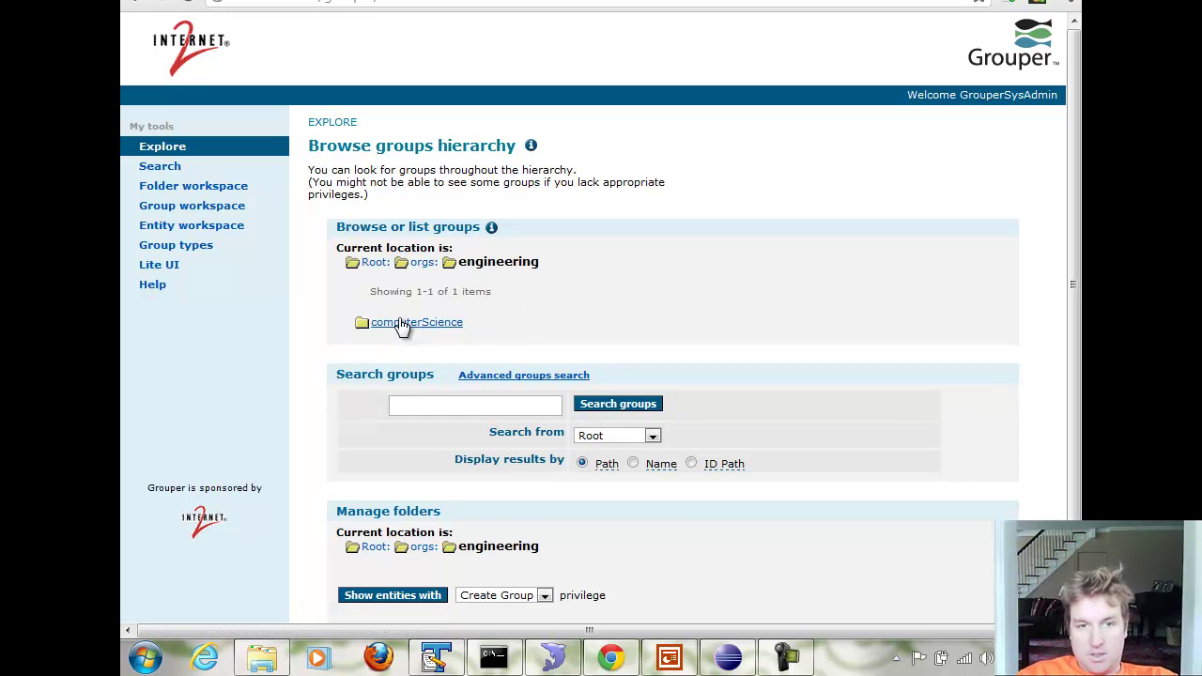
click(402, 324)
click(438, 324)
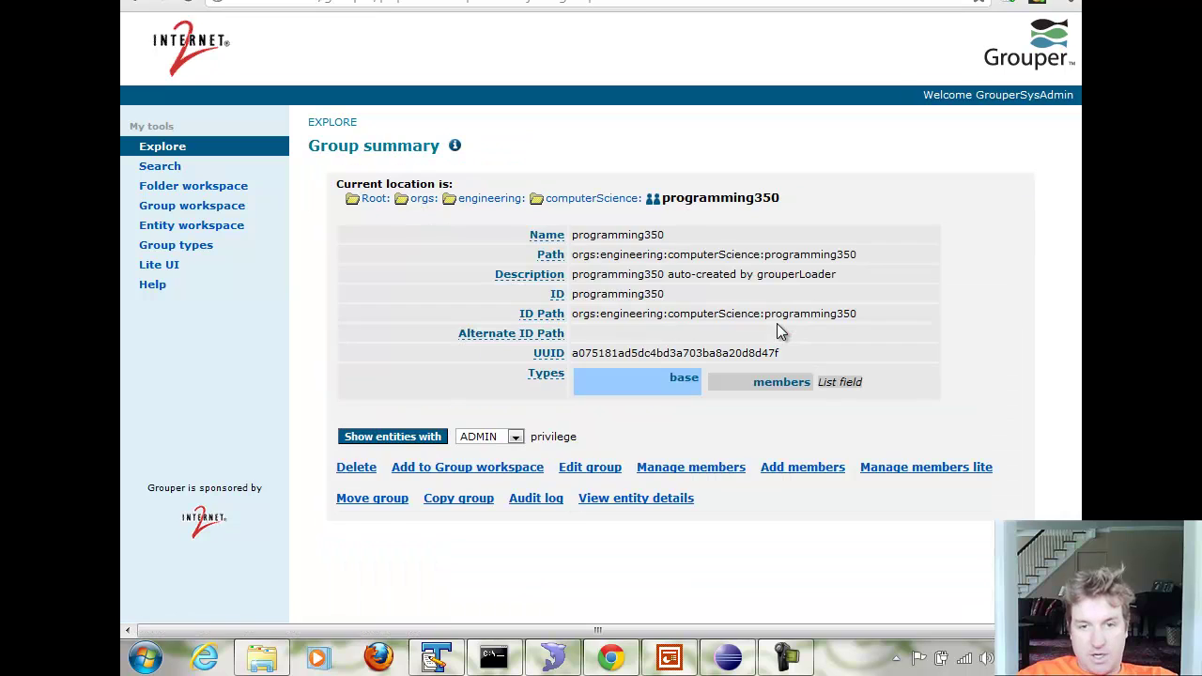
click(670, 467)
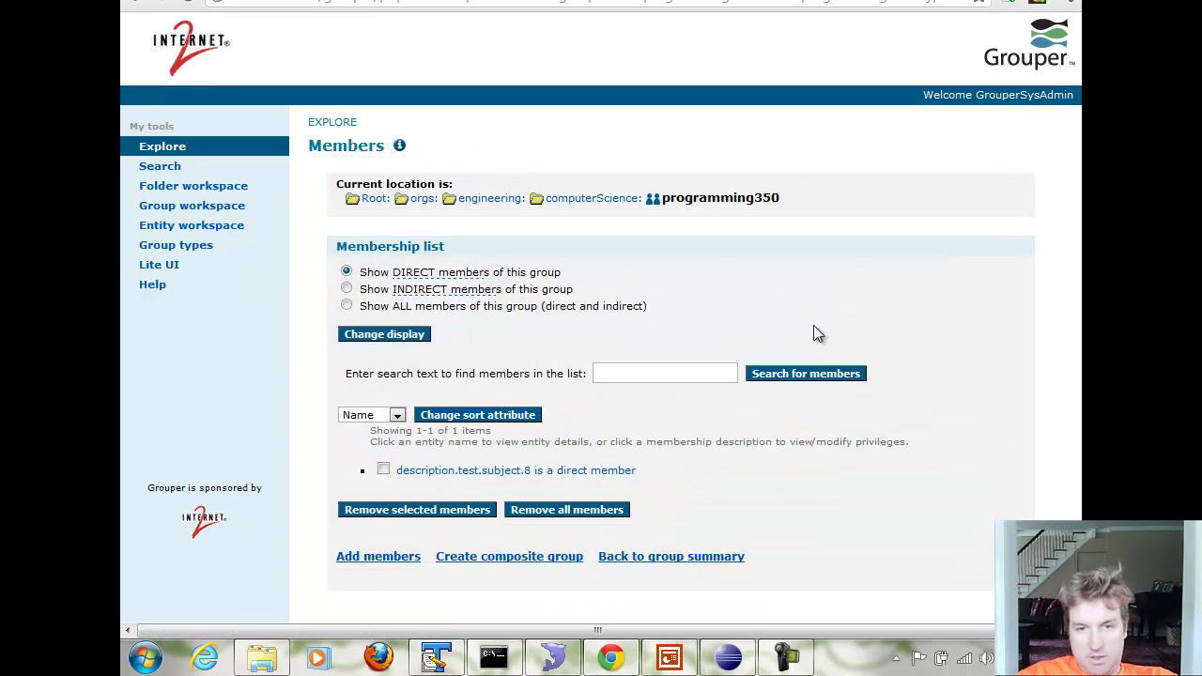
Step: Open the group loader:orgGroup for attribute editing and read the help for grouperLoaderGroupsLike
click(385, 200)
click(405, 367)
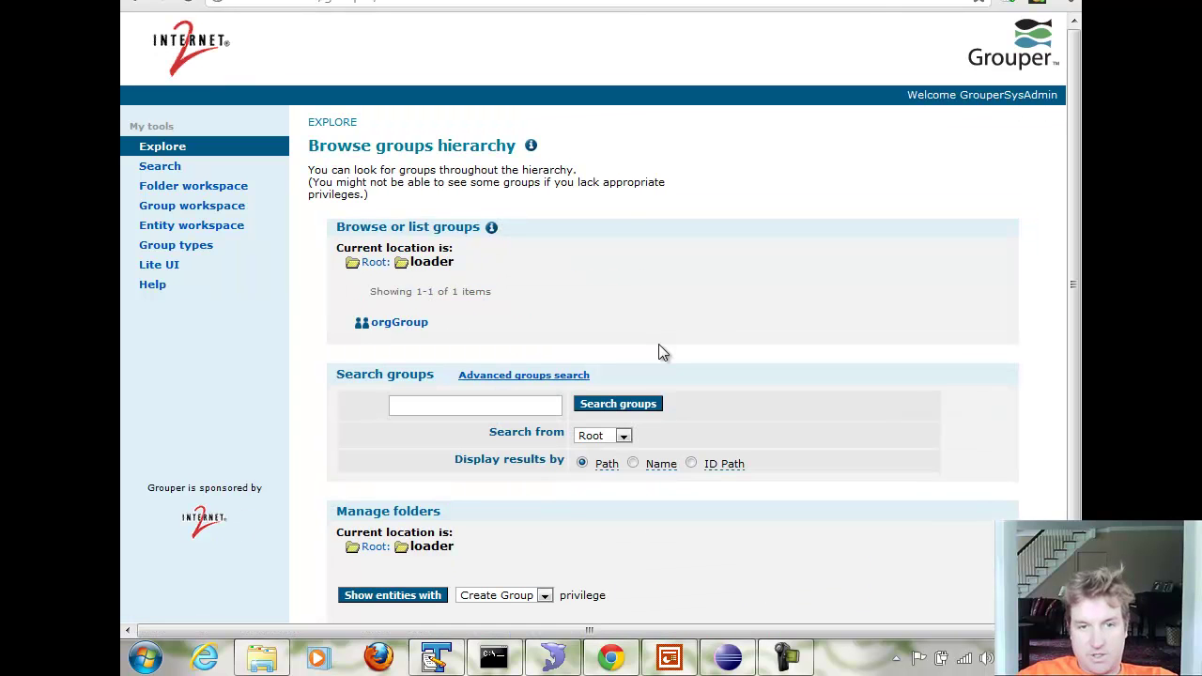
click(393, 327)
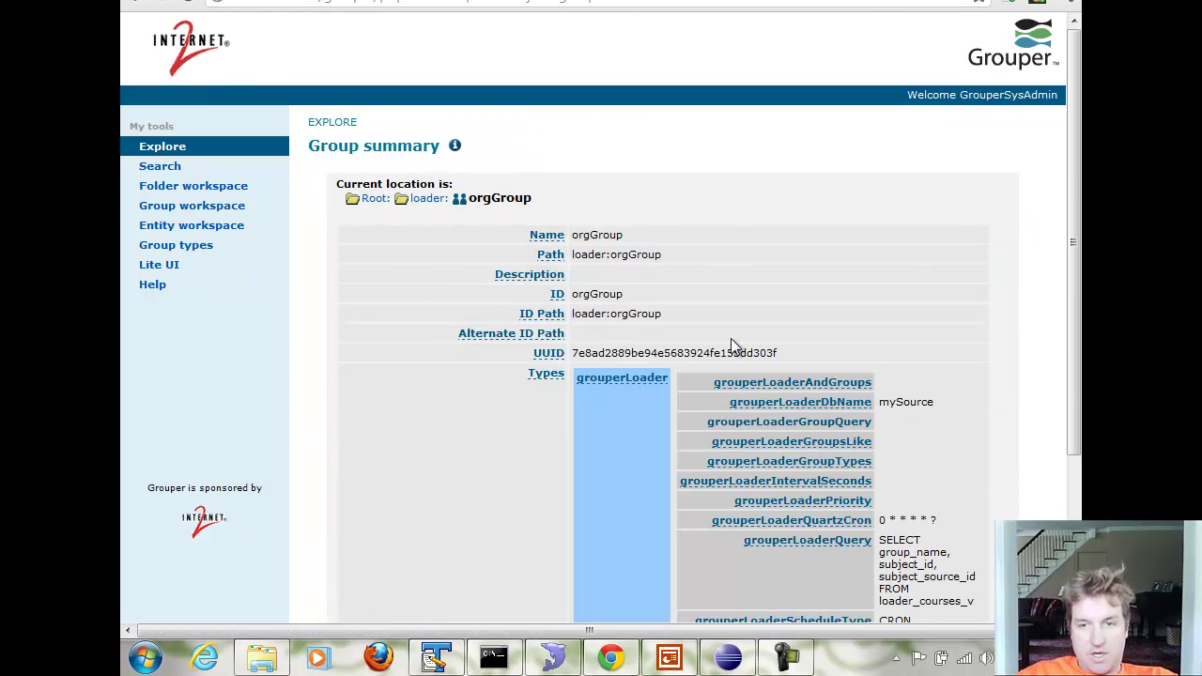
scroll(734, 342, down, 3)
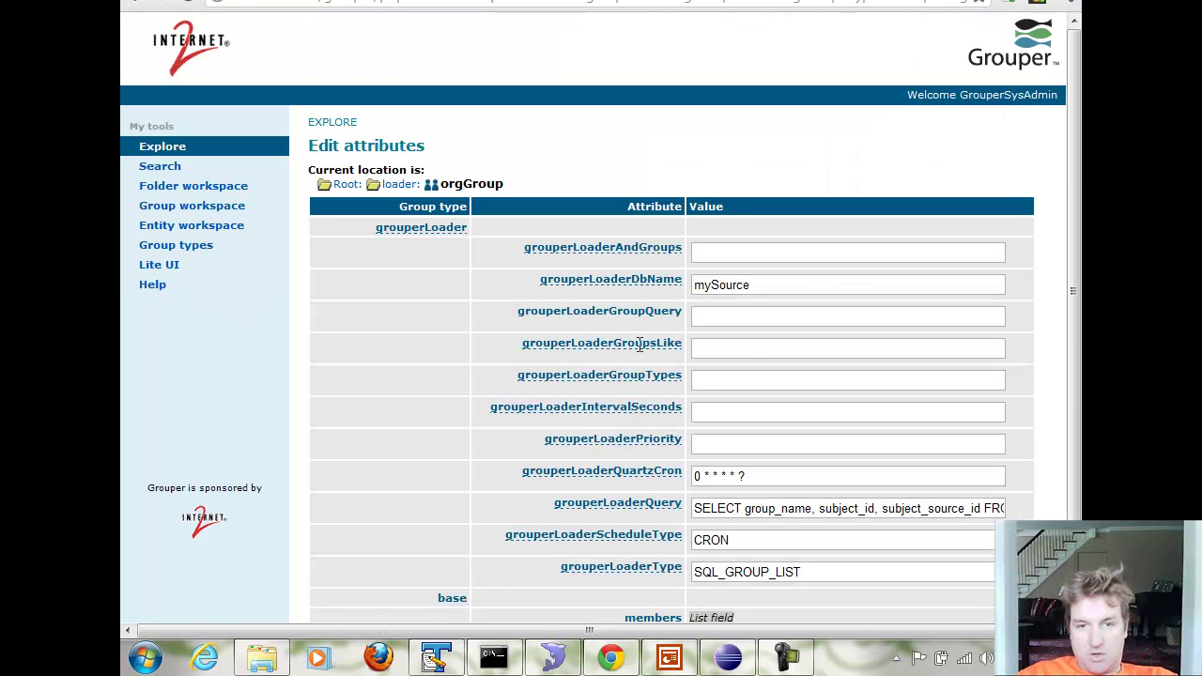
mouse_move(631, 341)
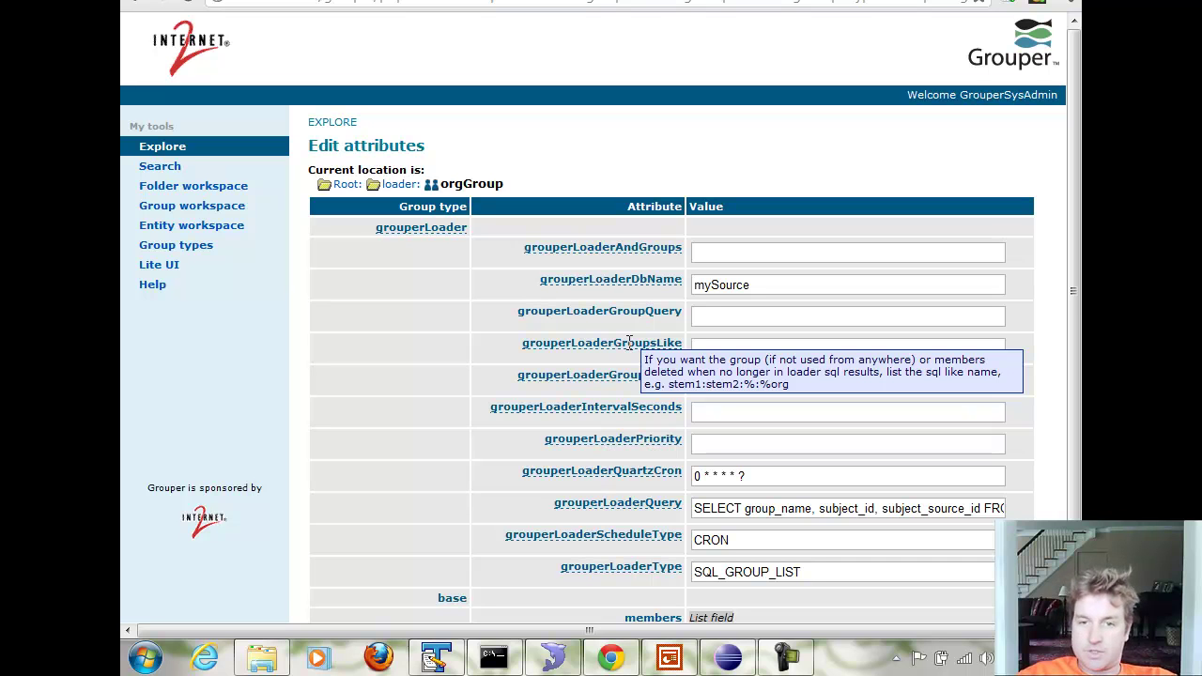
Step: Set orgGroup's grouperLoaderGroupsLike attribute to orgs:%, save the attributes without adding members, and review the group summary
click(728, 347)
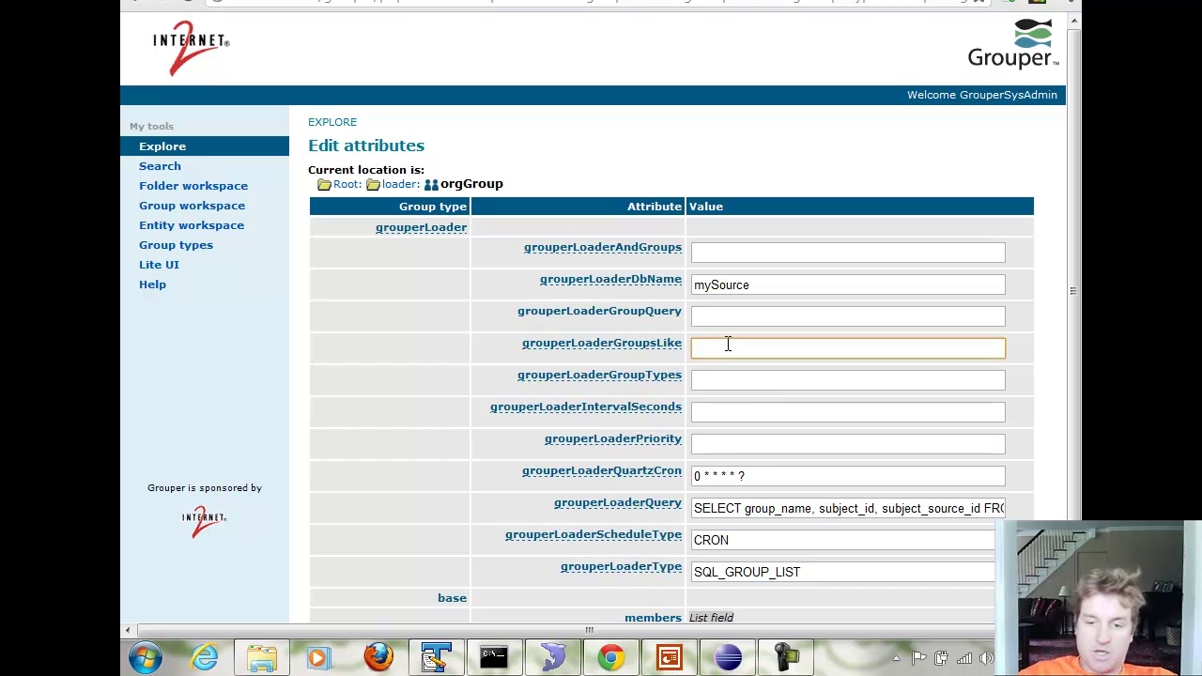
key(Down)
key(Down)
key(Return)
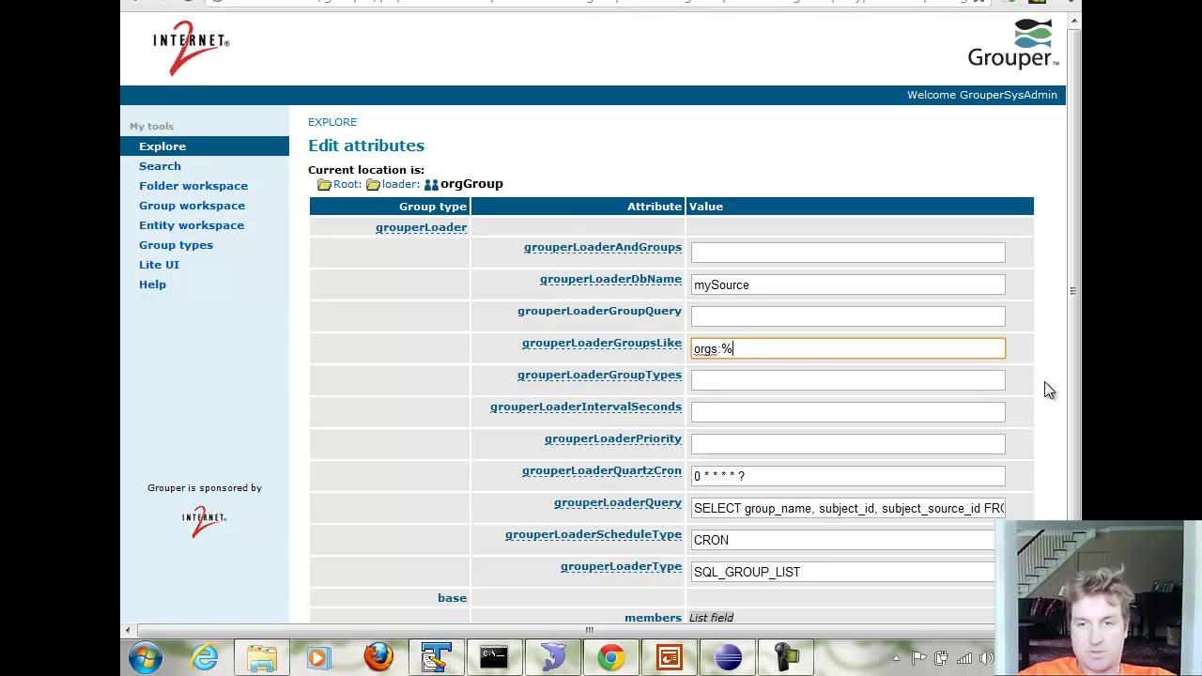
click(1044, 410)
scroll(1048, 464, down, 1)
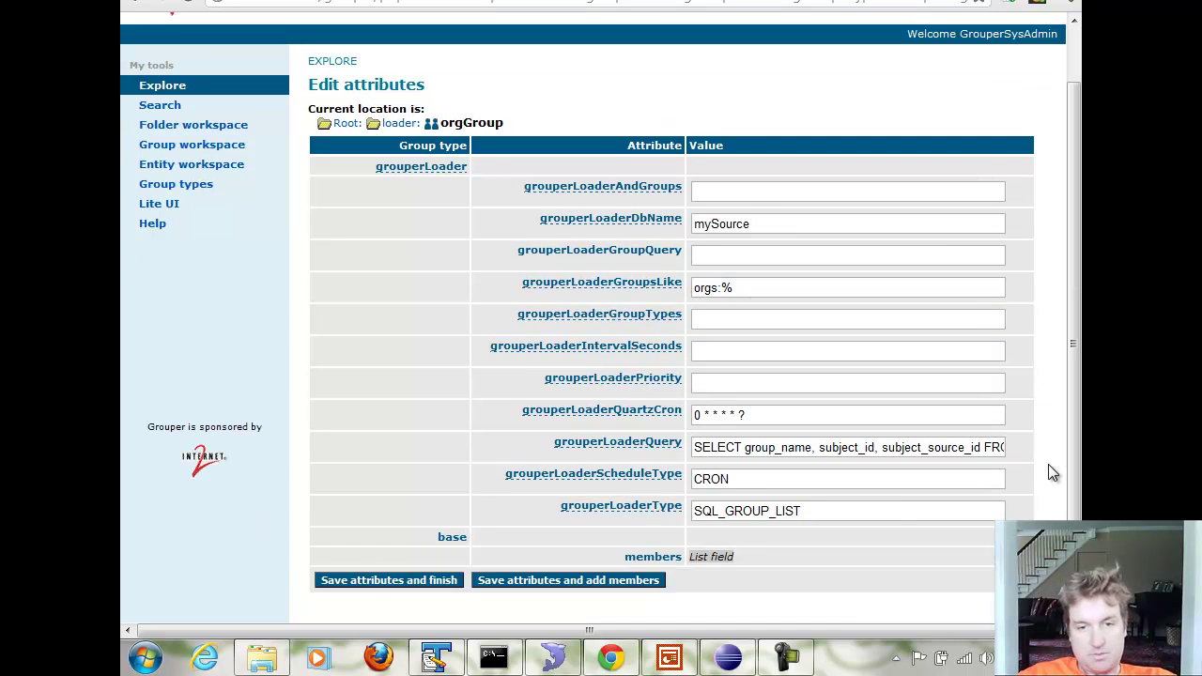
click(368, 580)
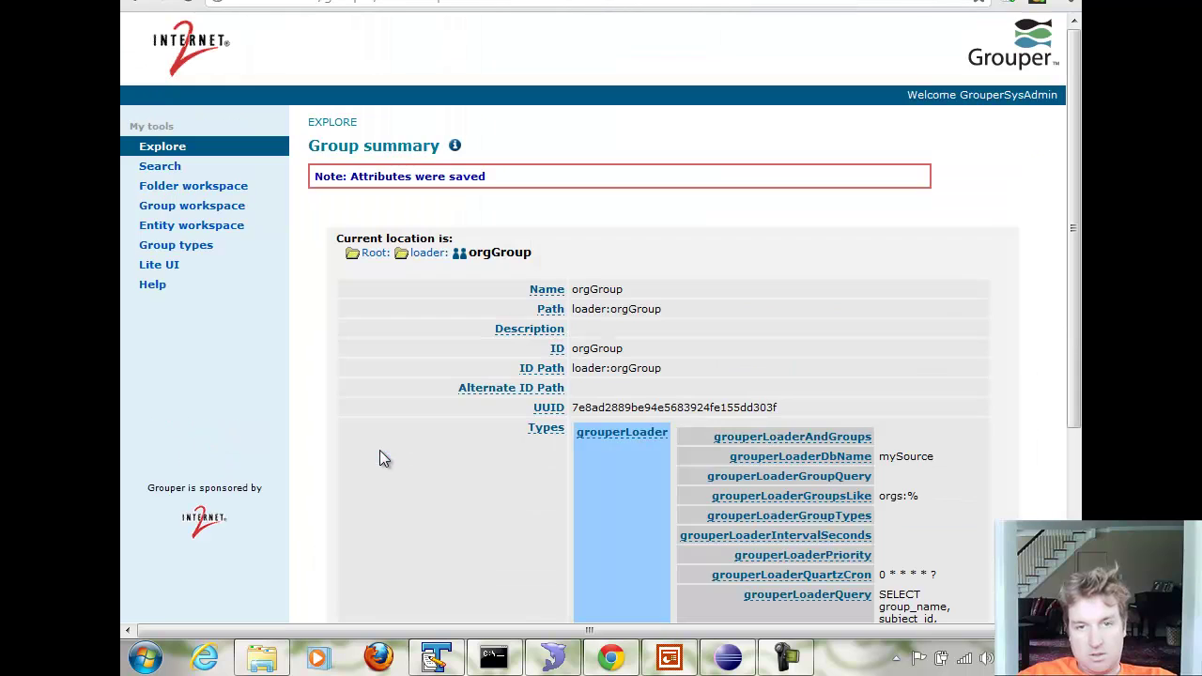
scroll(999, 362, down, 2)
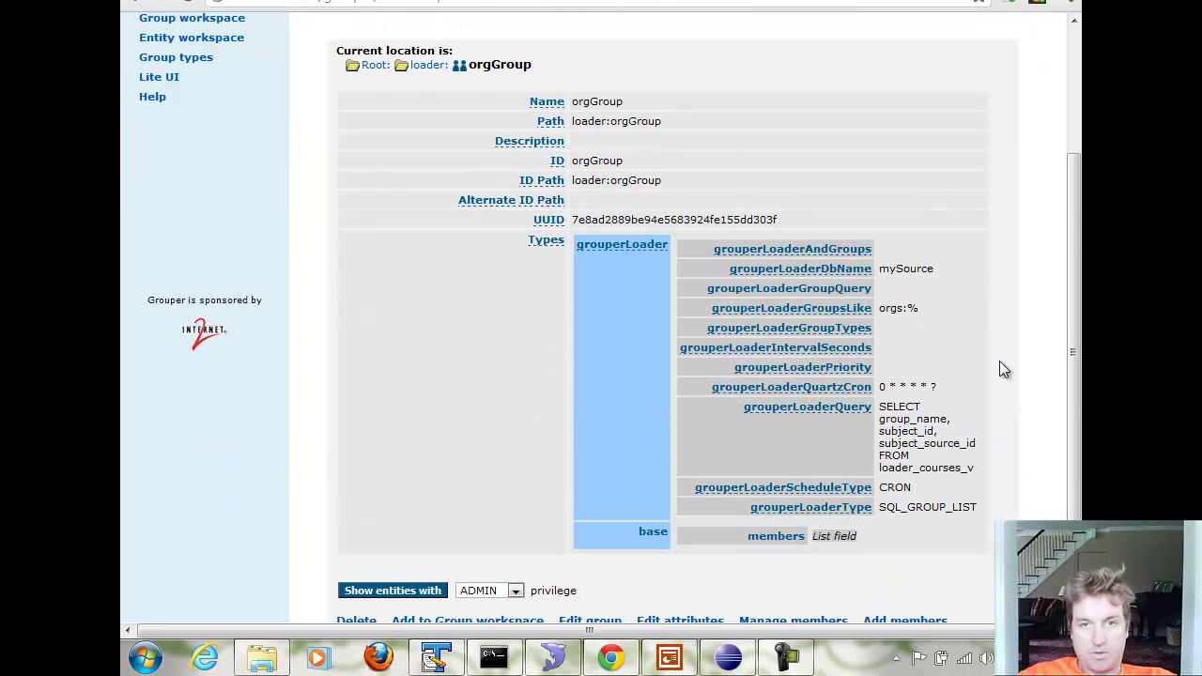
Step: Switch to the Command Prompt, terminate the running loader batch job, and start it again with "gsh -loader"
click(493, 657)
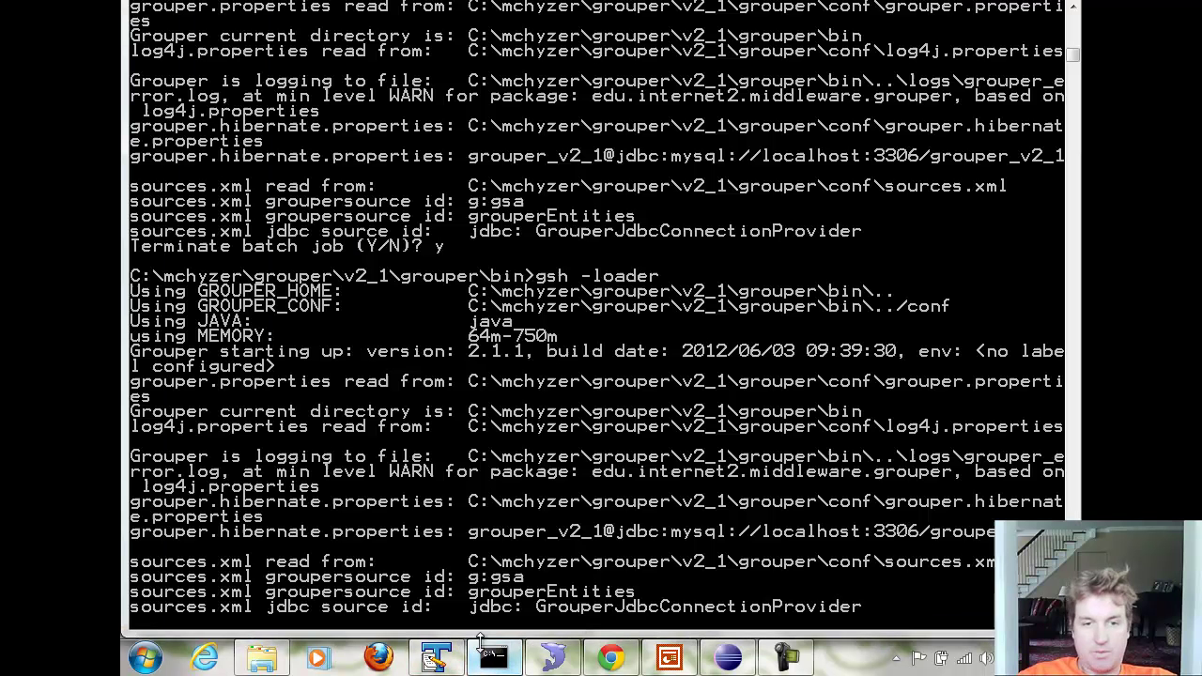
key(ctrl+c)
key(ctrl+c)
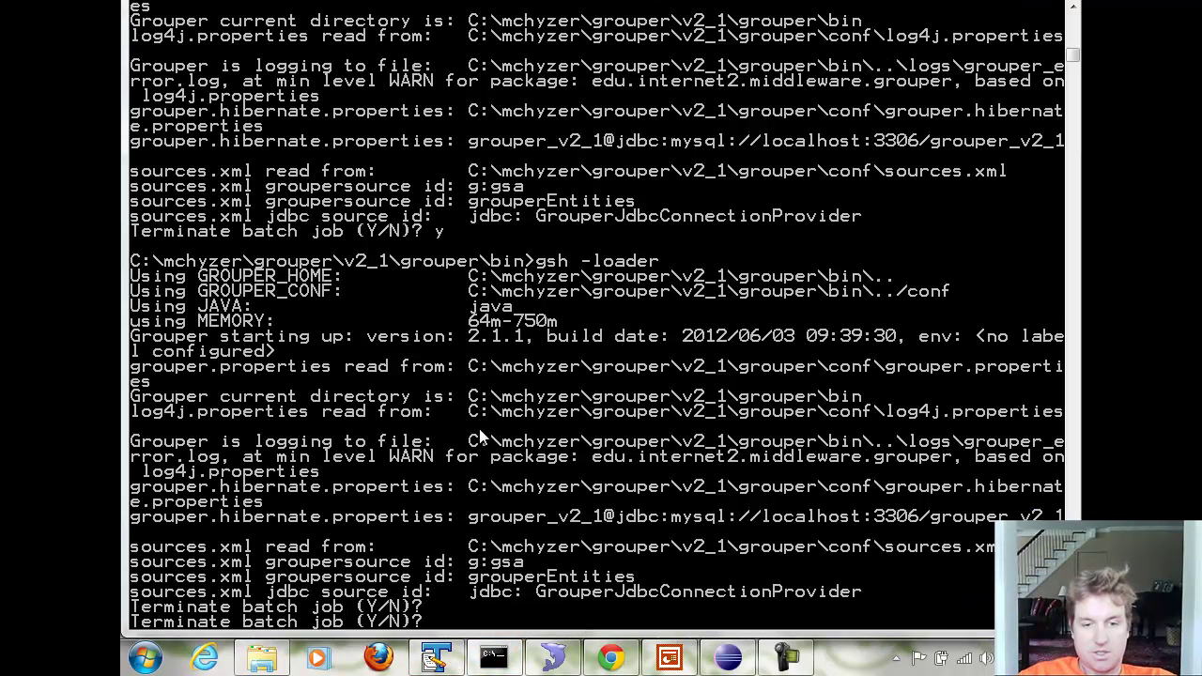
text(y)
key(Return)
text(y)
key(Up)
key(Return)
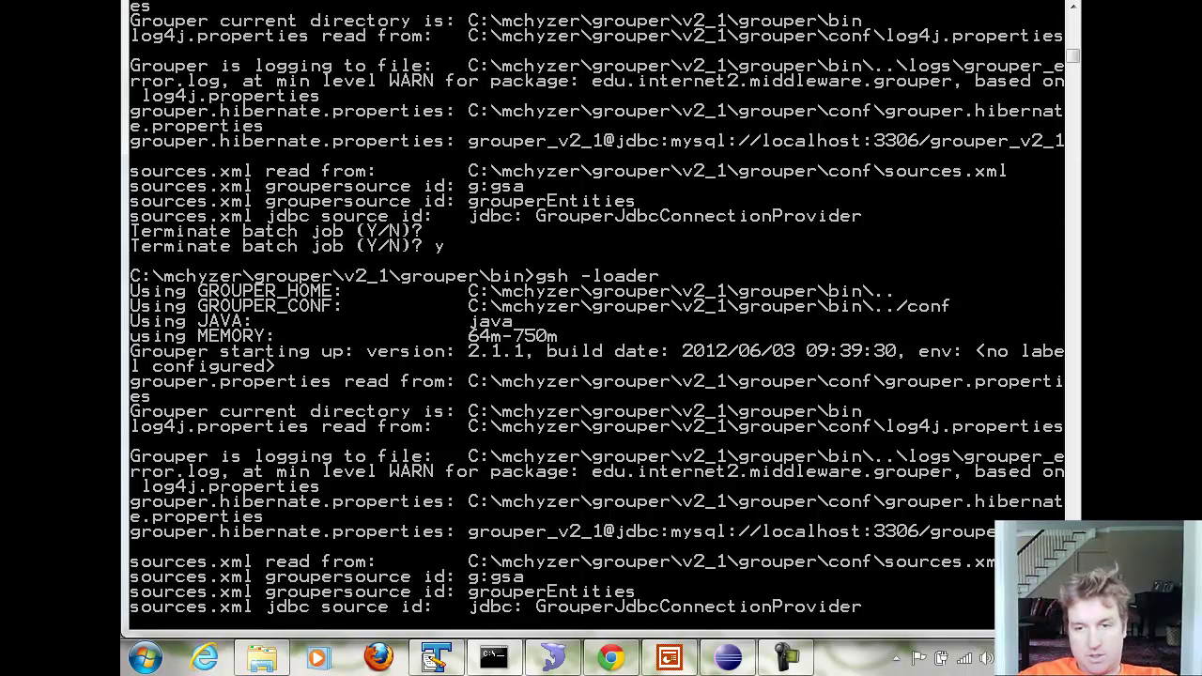
Step: Check the system clock for the next loader run, and review orgGroup's grouperLoaderGroupsLike value in Chrome
click(1137, 657)
click(670, 246)
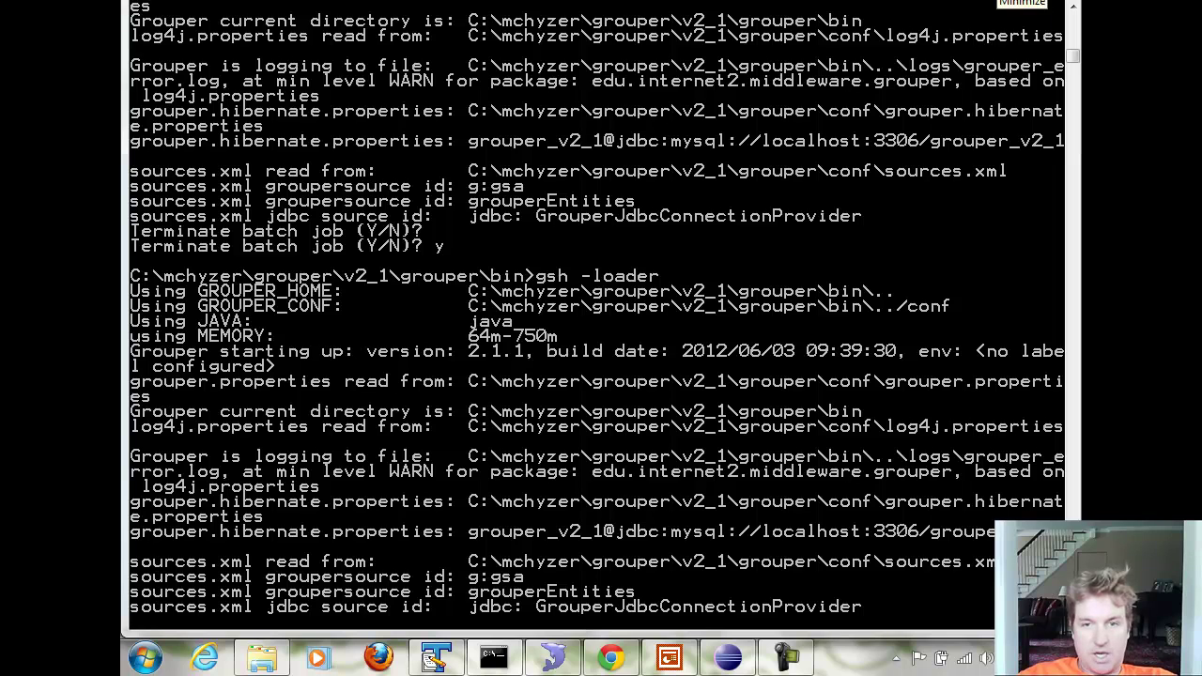
key(alt+Tab)
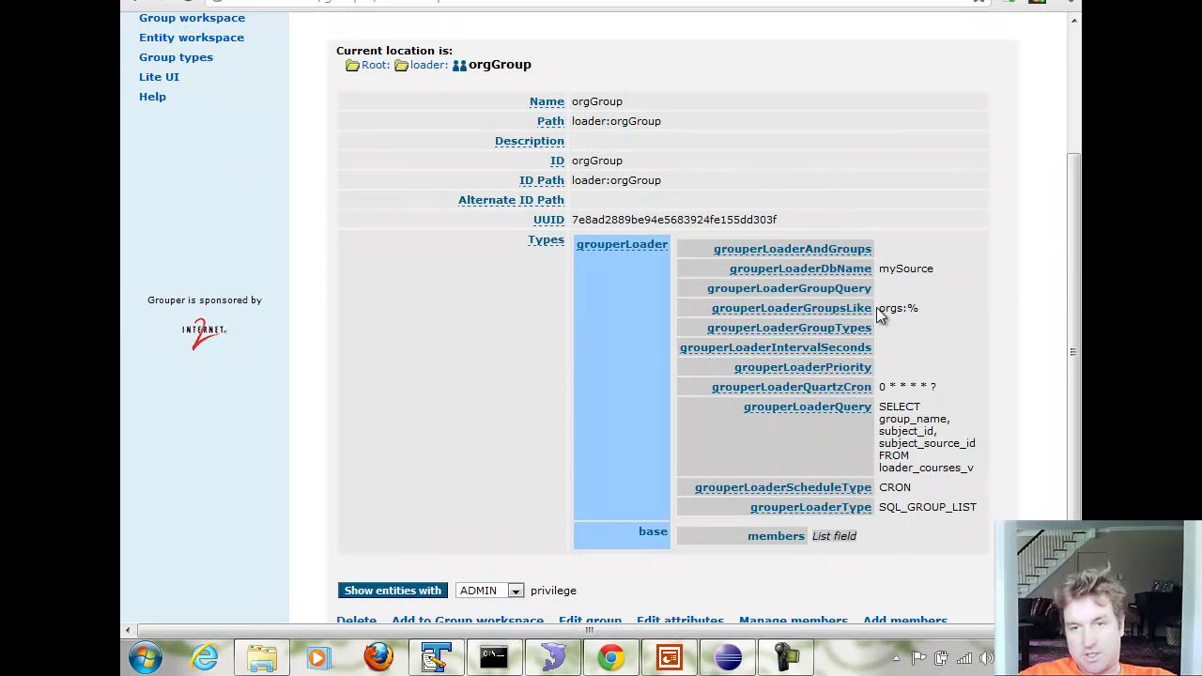
drag(877, 309, 932, 310)
click(947, 309)
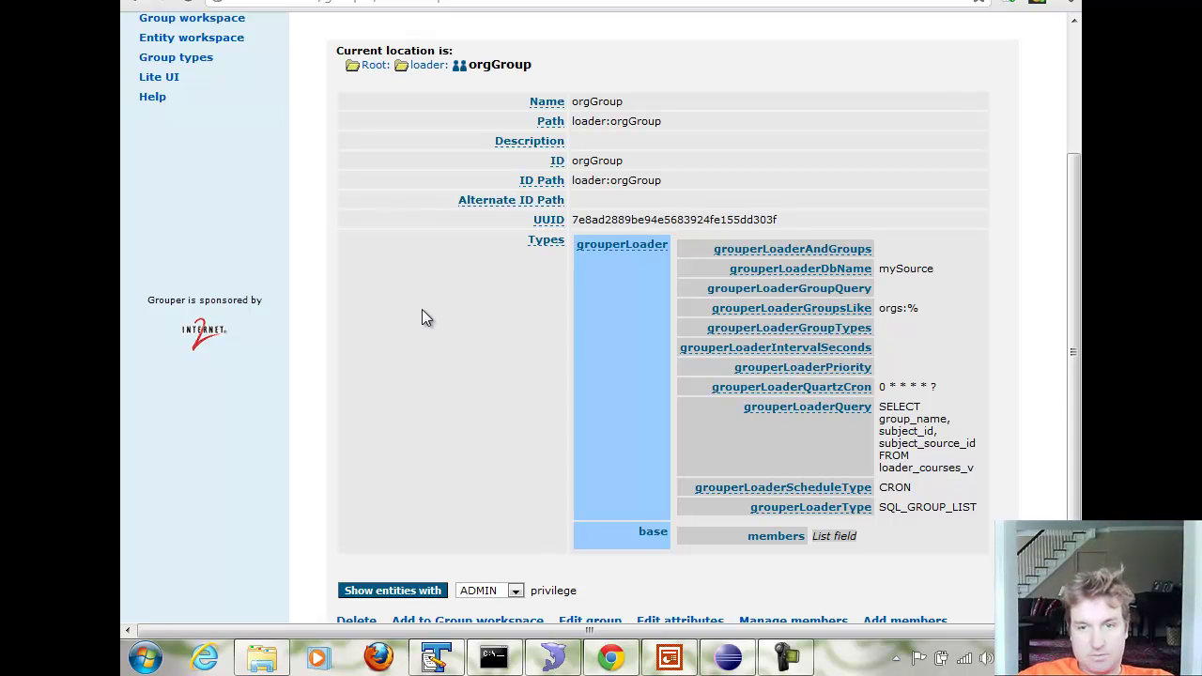
Step: Browse to the folder orgs:engineering:computerScience to check for the programming350 group
key(alt+Left)
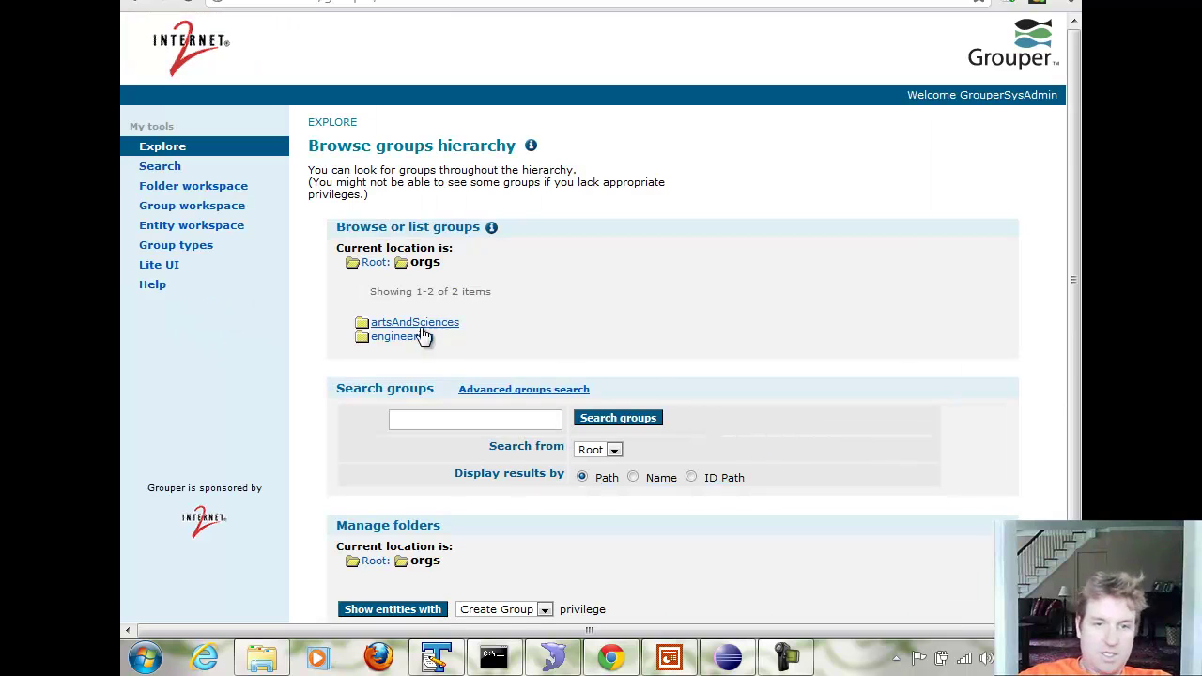
click(395, 340)
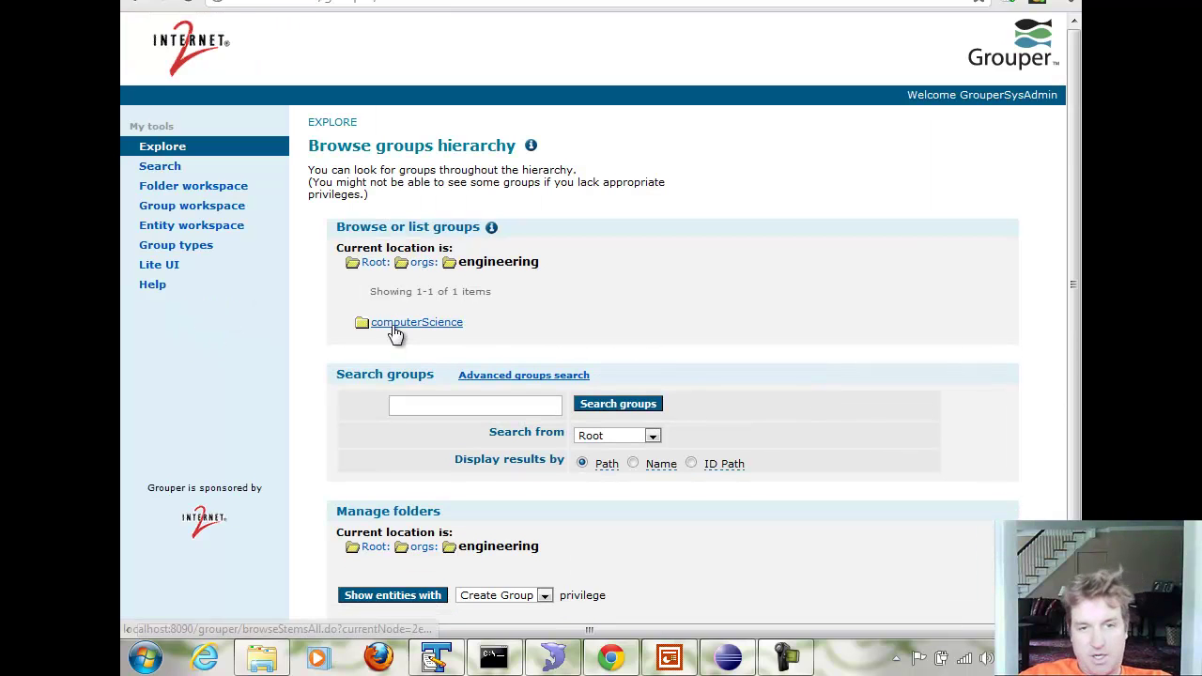
click(394, 335)
scroll(839, 300, down, 1)
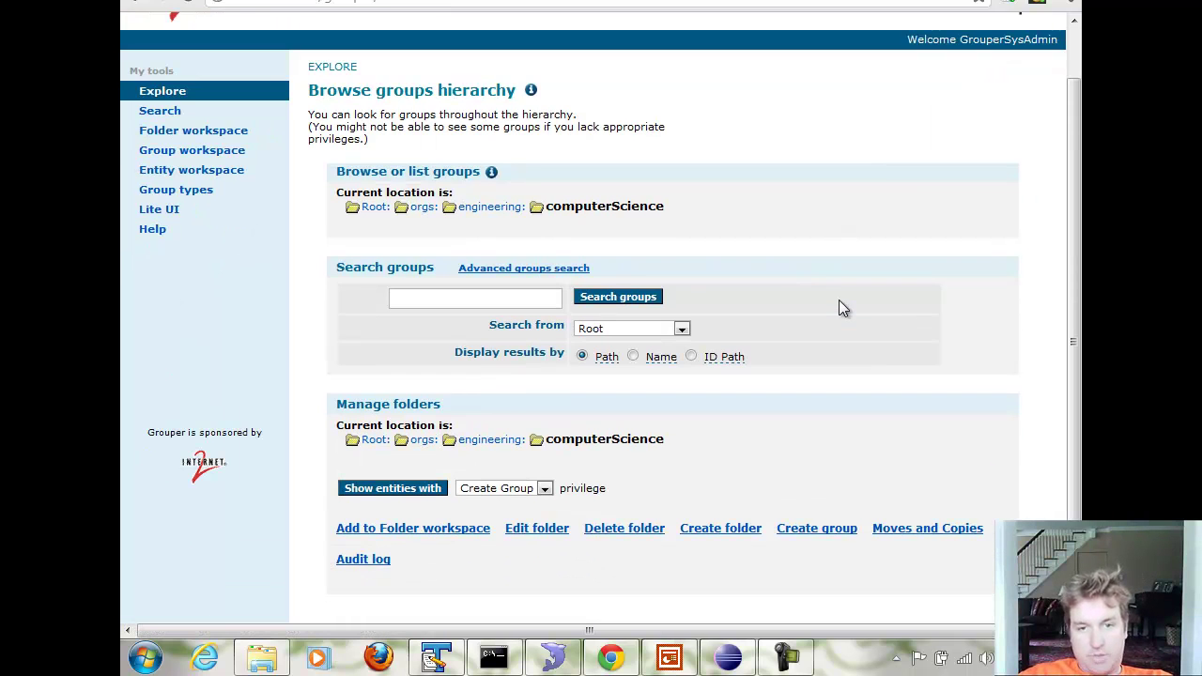
scroll(839, 299, up, 1)
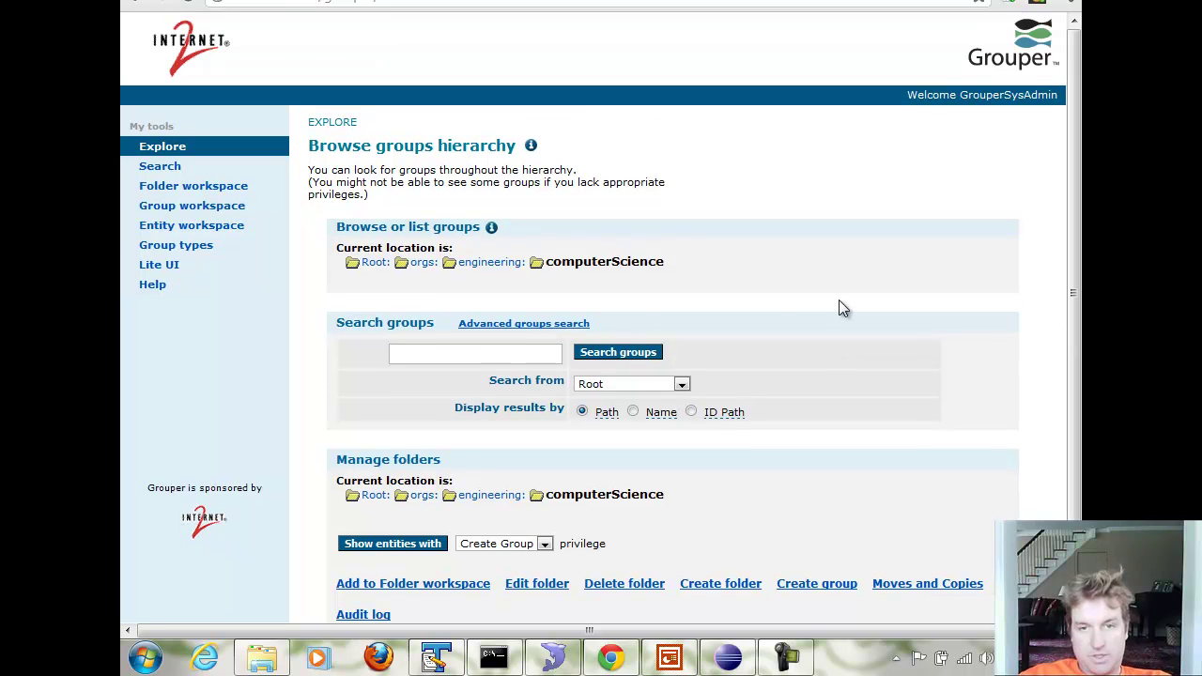
Step: Browse from the root to the employee group in the community folder and open its audit log
click(373, 262)
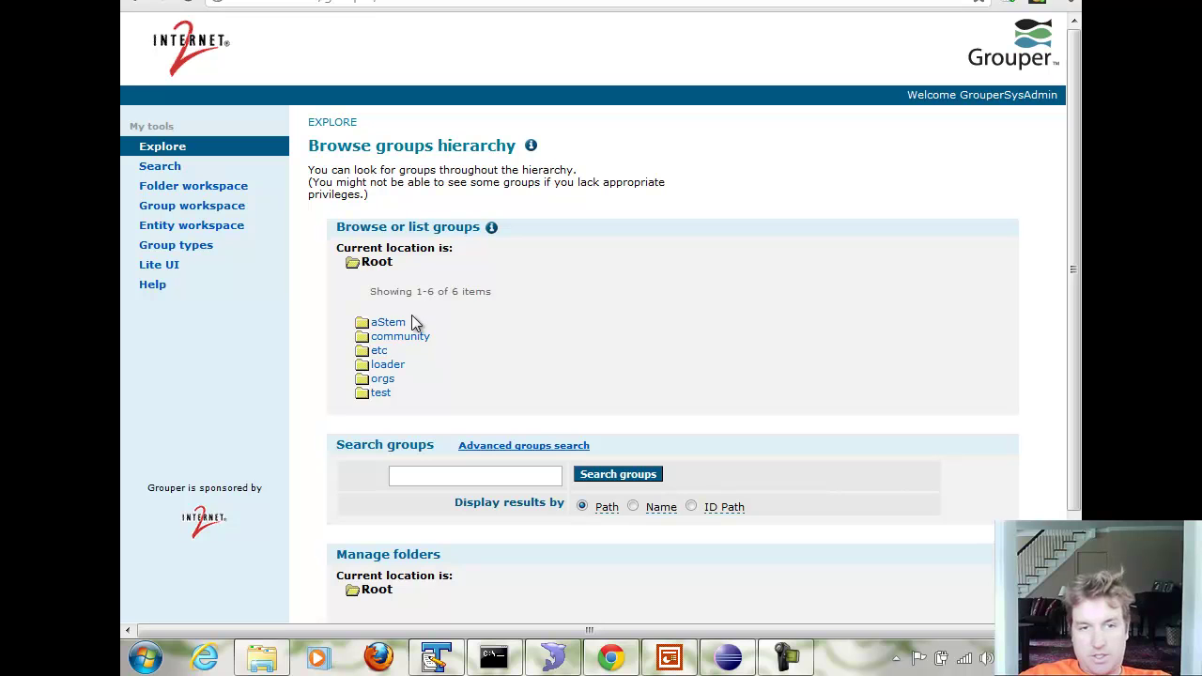
click(404, 338)
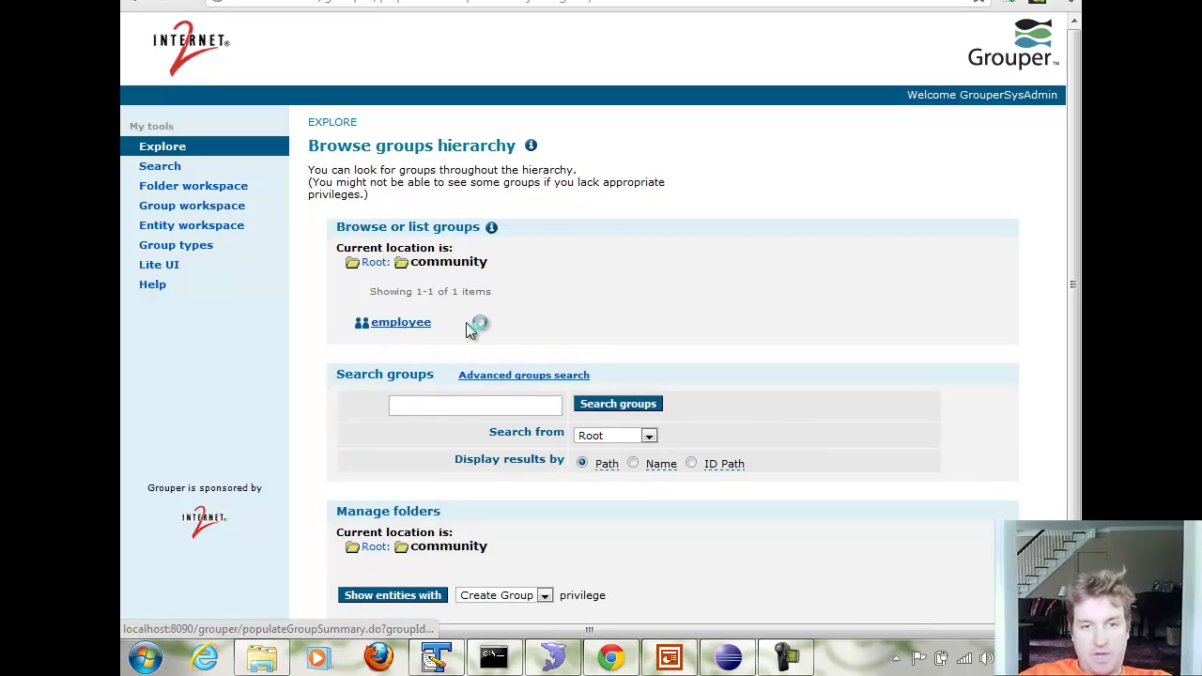
click(387, 323)
scroll(579, 313, down, 3)
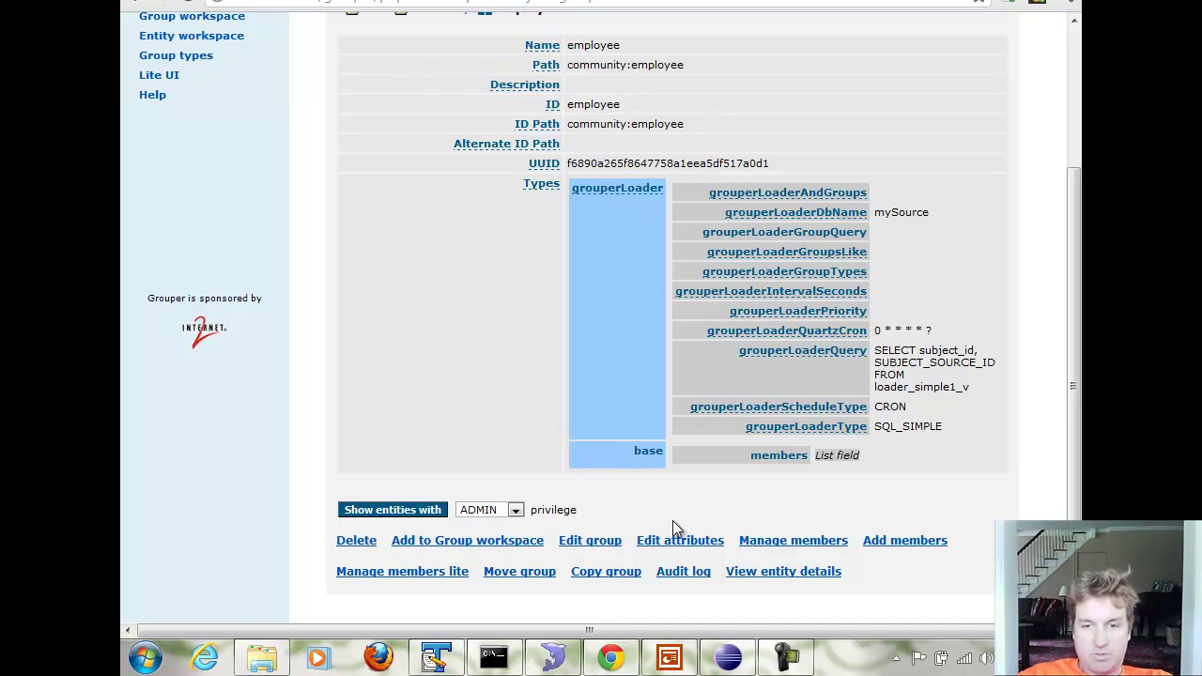
click(685, 572)
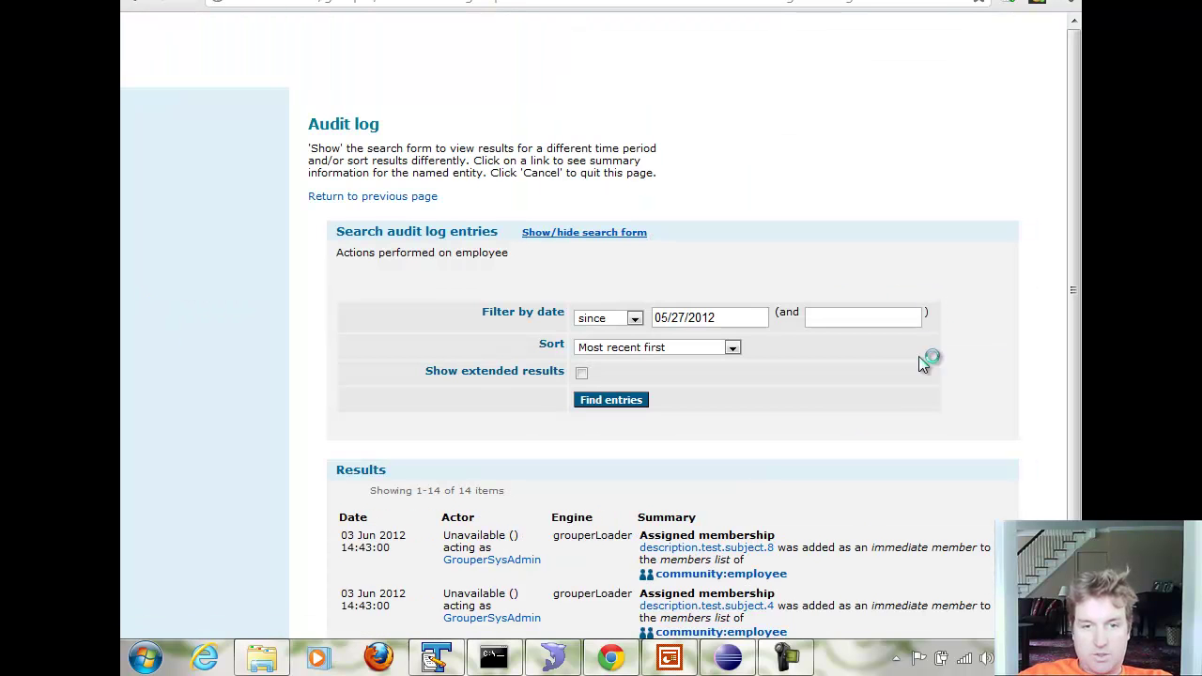
Step: Examine the actions, timestamps and engines of community:employee's membership changes in the audit log, and switch to the PowerPoint slide show
scroll(903, 399, down, 6)
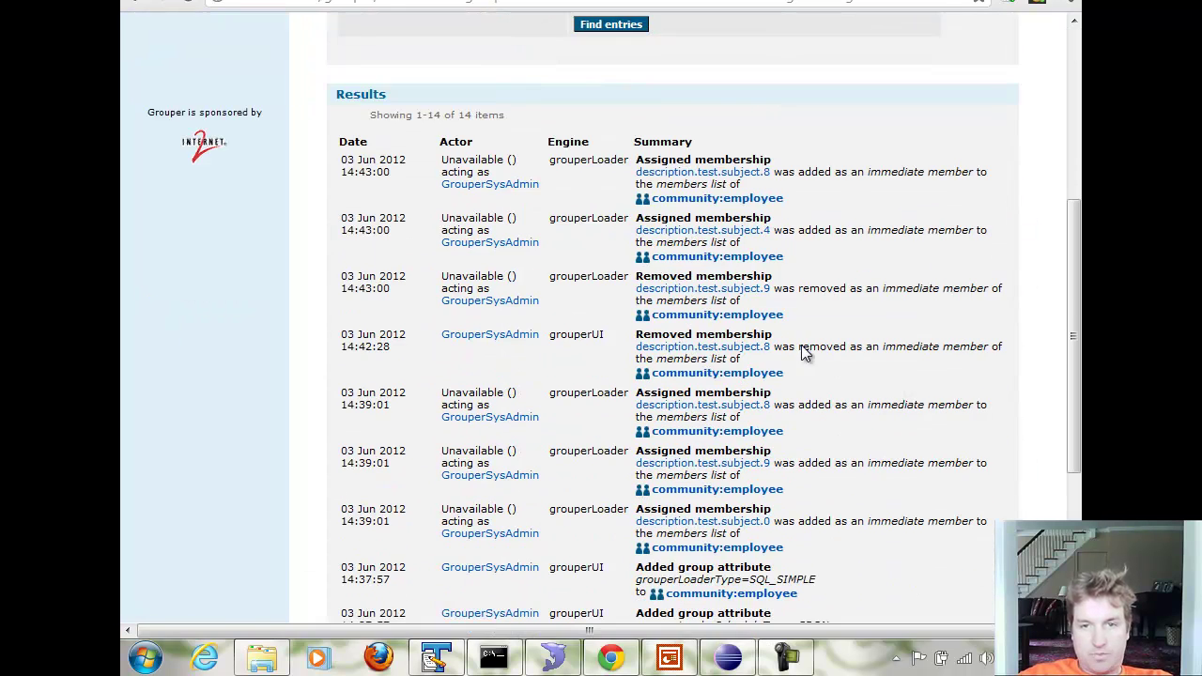
drag(798, 172, 859, 173)
drag(810, 289, 873, 292)
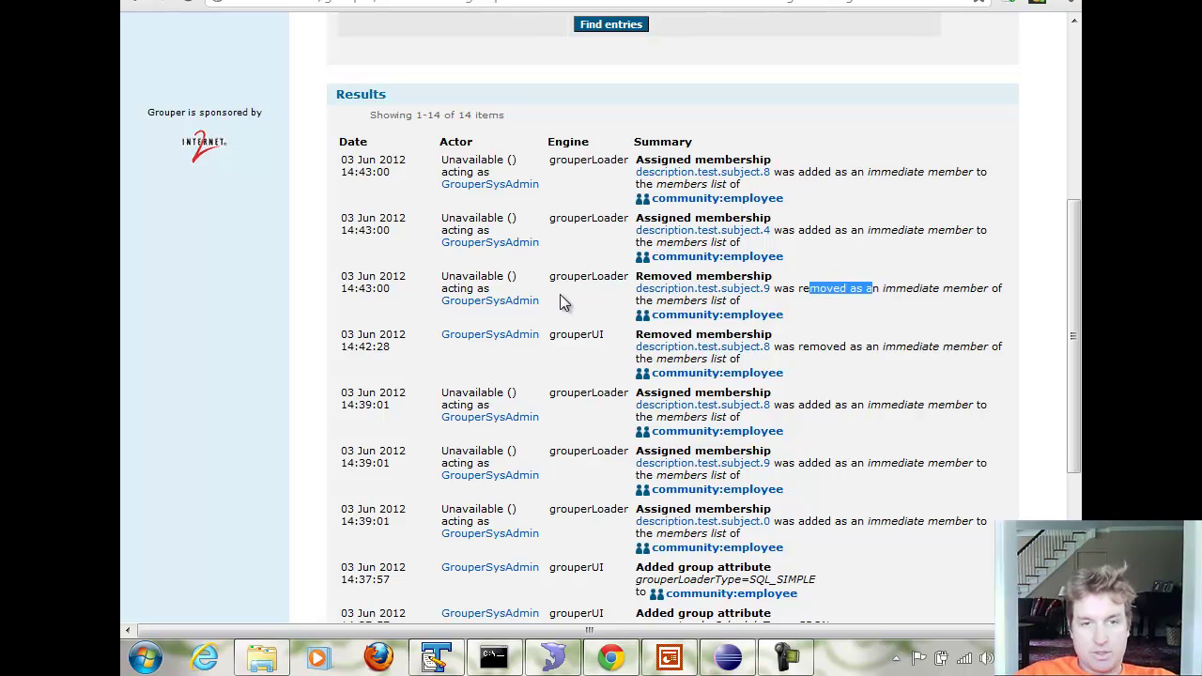
drag(395, 241, 398, 173)
click(398, 173)
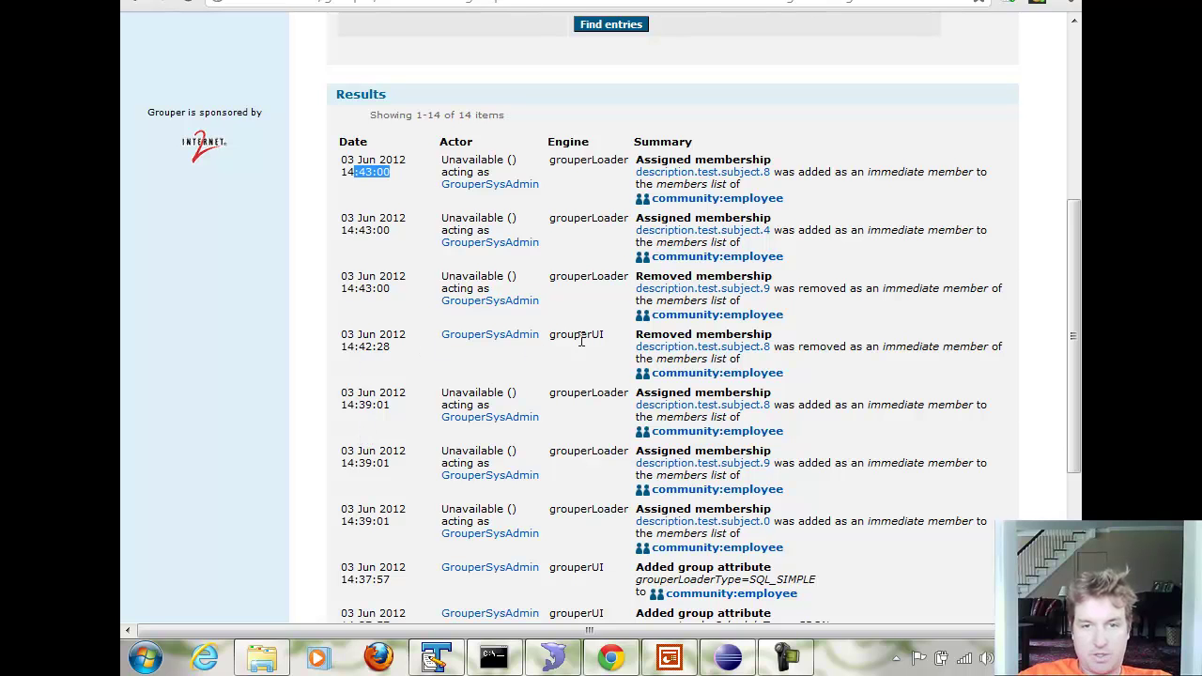
drag(561, 335, 611, 341)
click(820, 342)
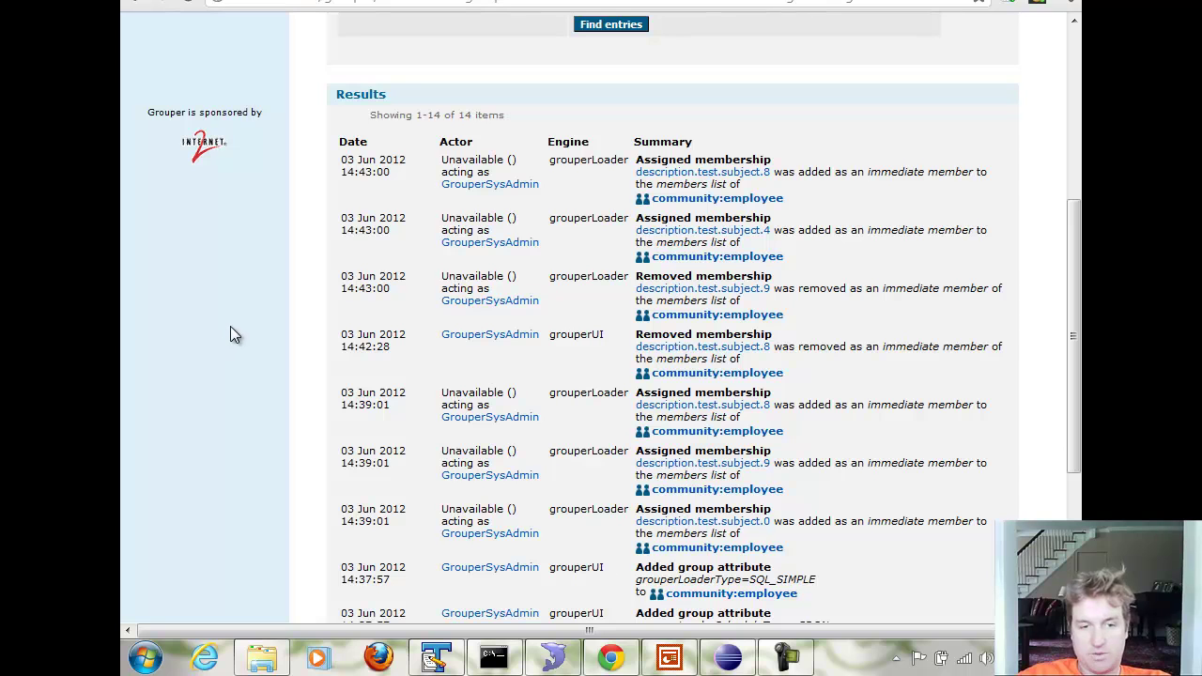
key(alt+Tab)
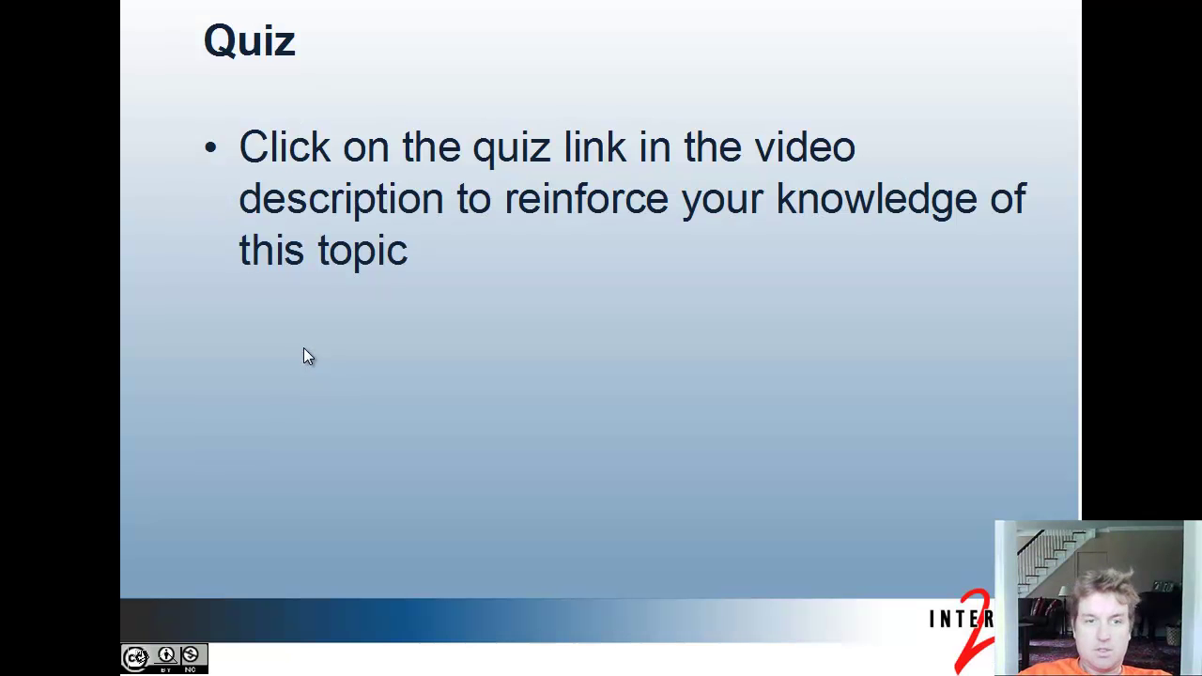